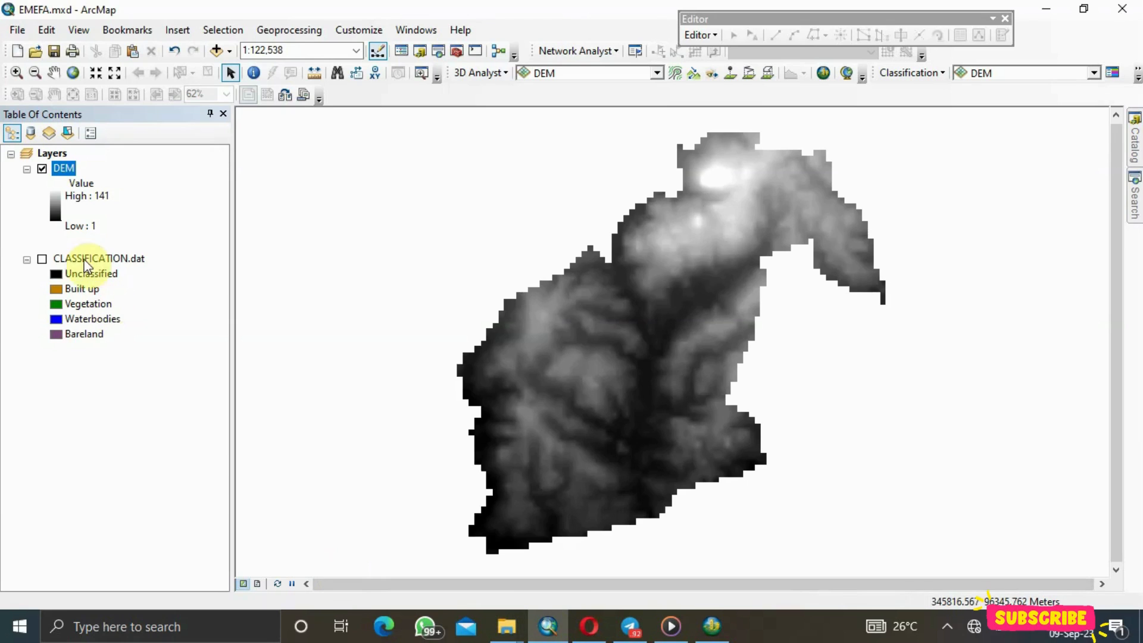
Turn off all layers and collapse the legends of the DEM and CLASSIFICATION.dat layers.
right_click(58, 155)
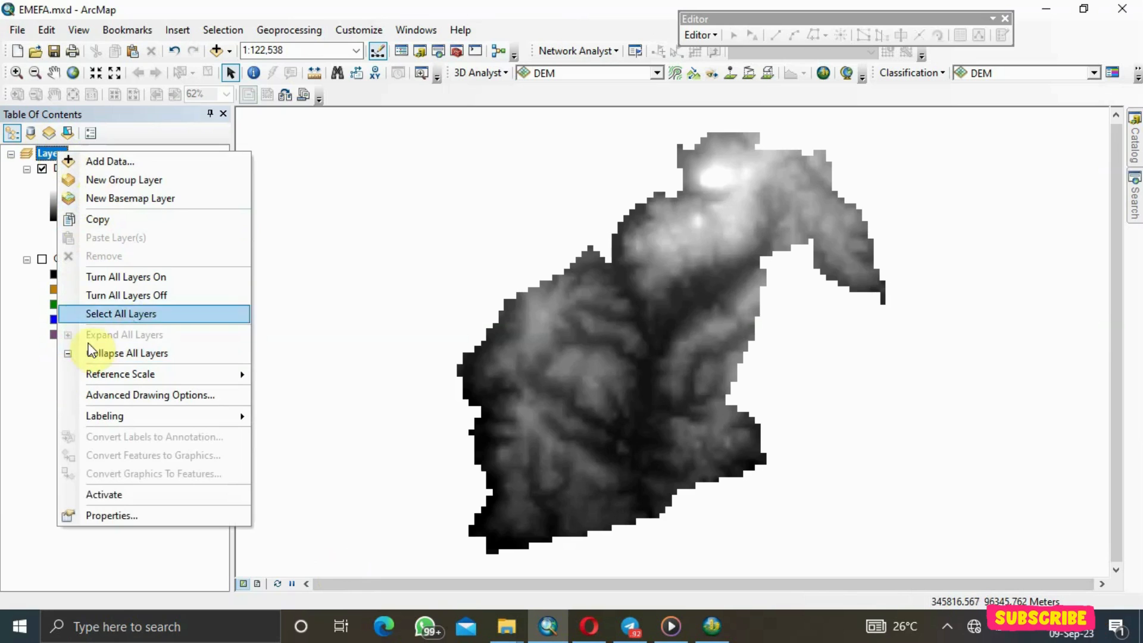
left_click(142, 296)
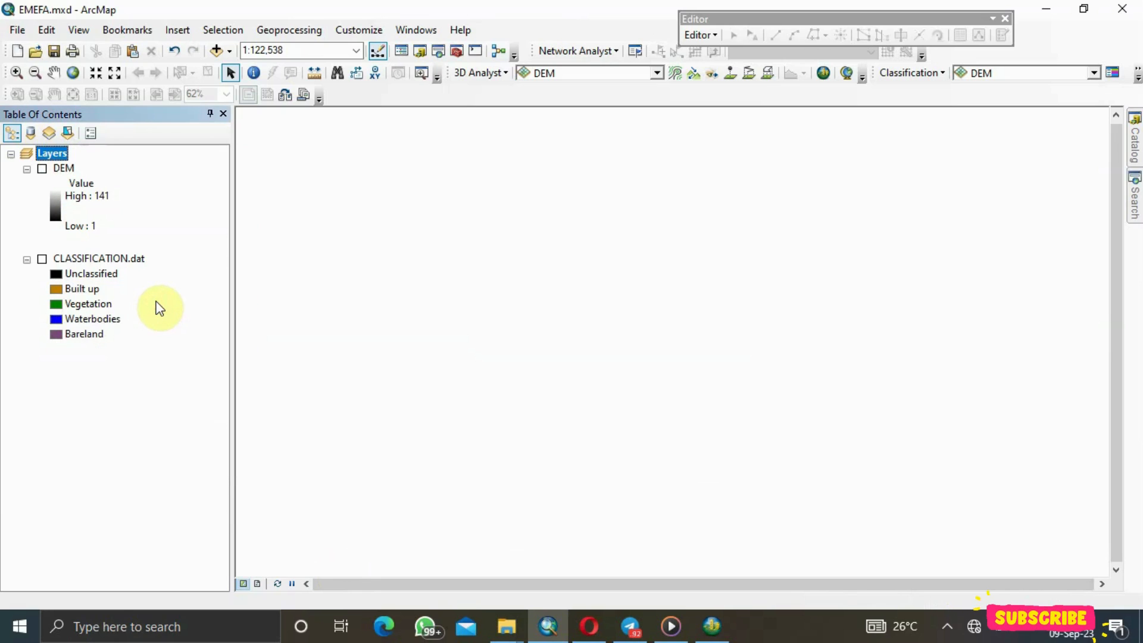
left_click(26, 169)
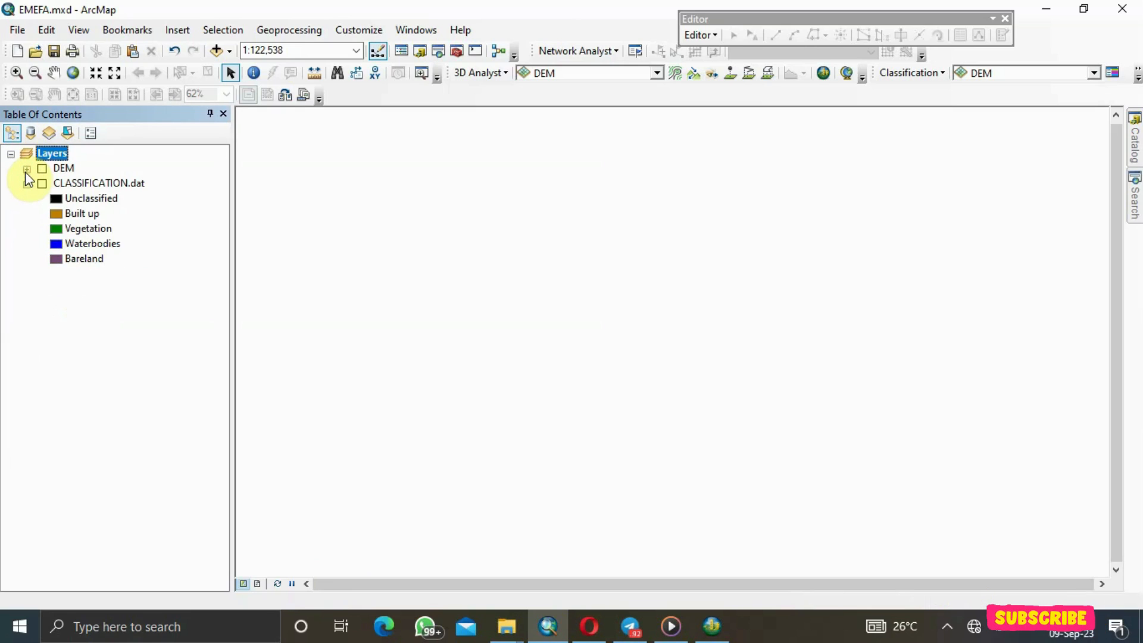
left_click(26, 184)
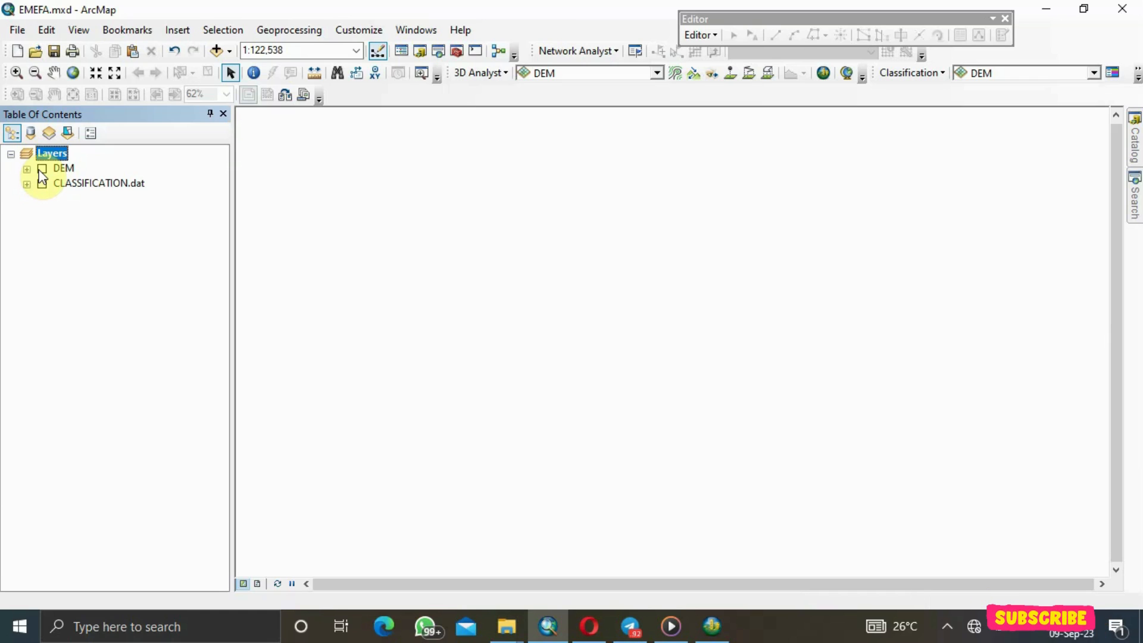
Show the DEM layer, expand its legend and apply the red-yellow-green color ramp.
left_click(41, 168)
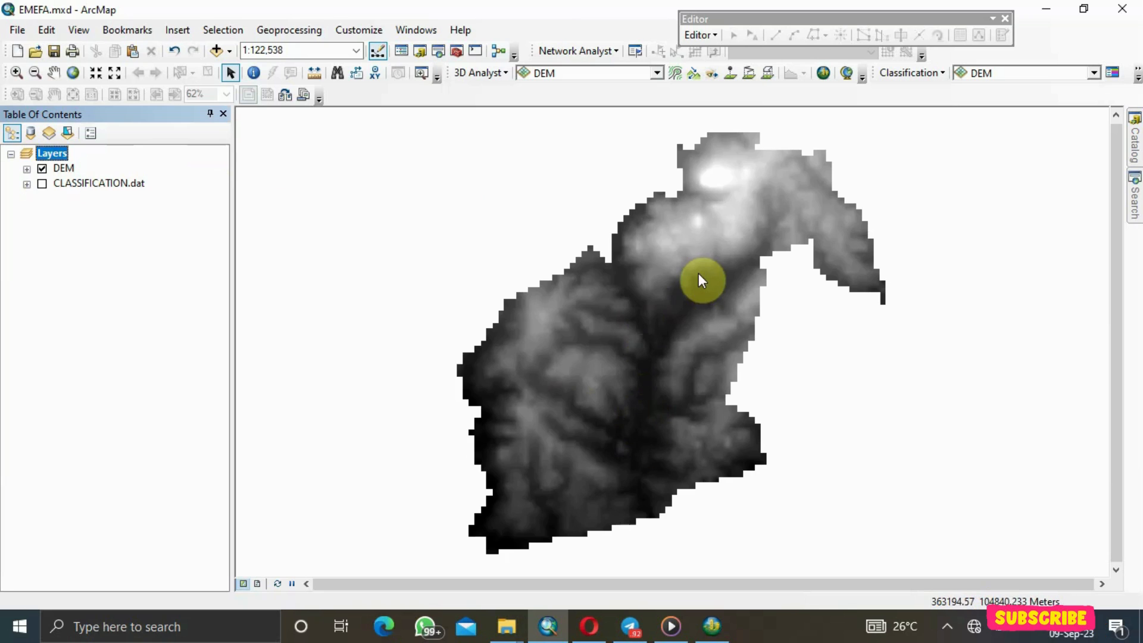
right_click(62, 168)
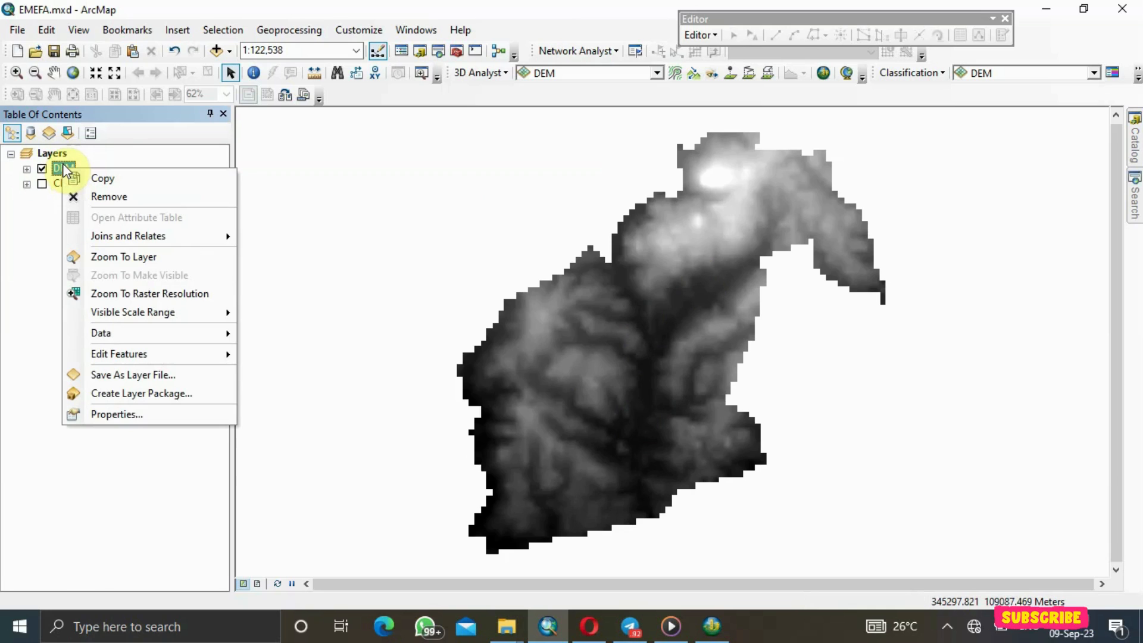
left_click(29, 169)
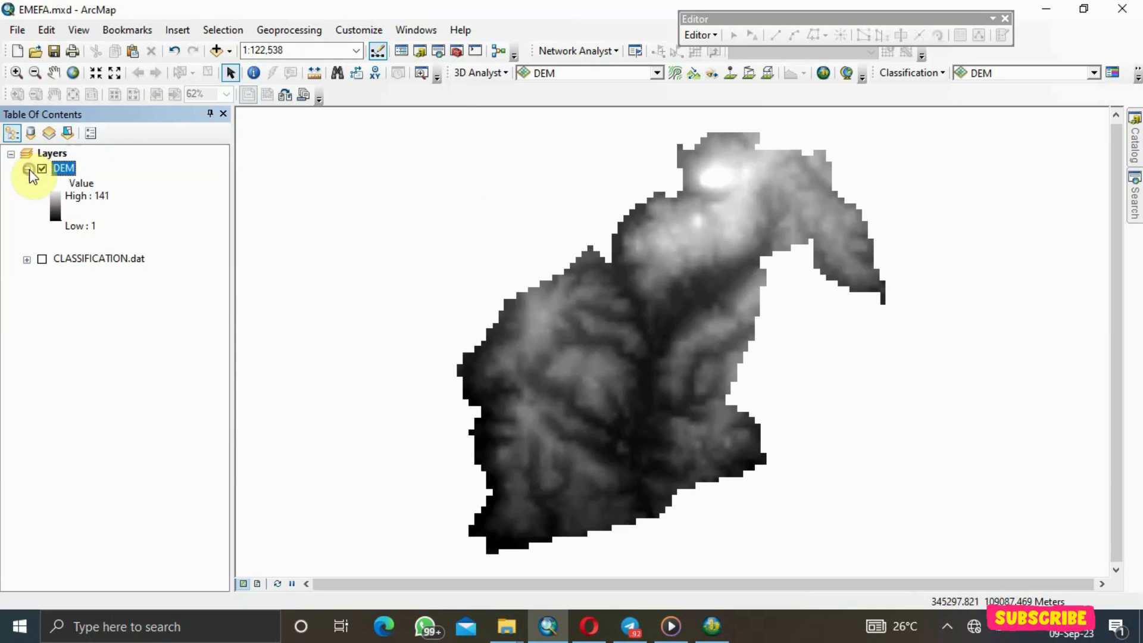
double_click(55, 208)
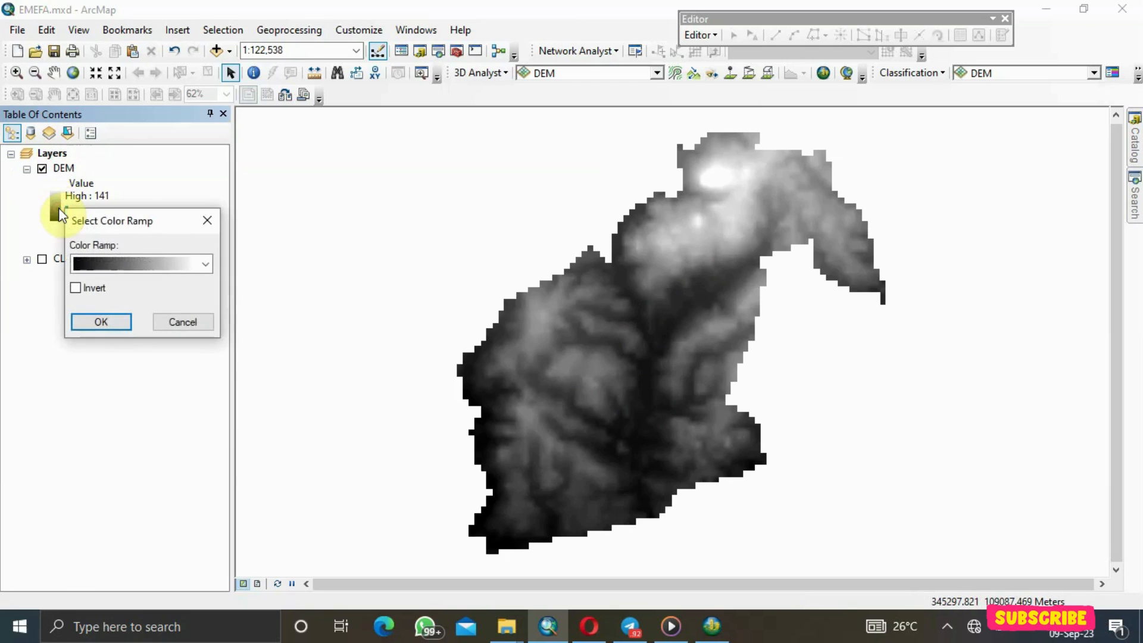
left_click(197, 262)
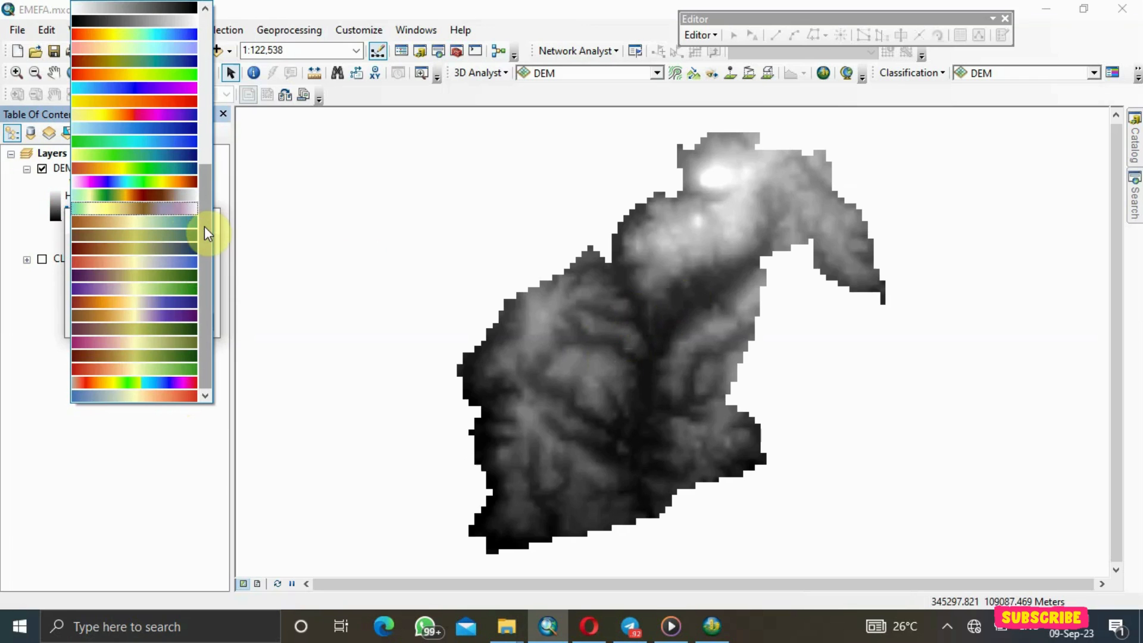
left_click_drag(205, 226, 196, 177)
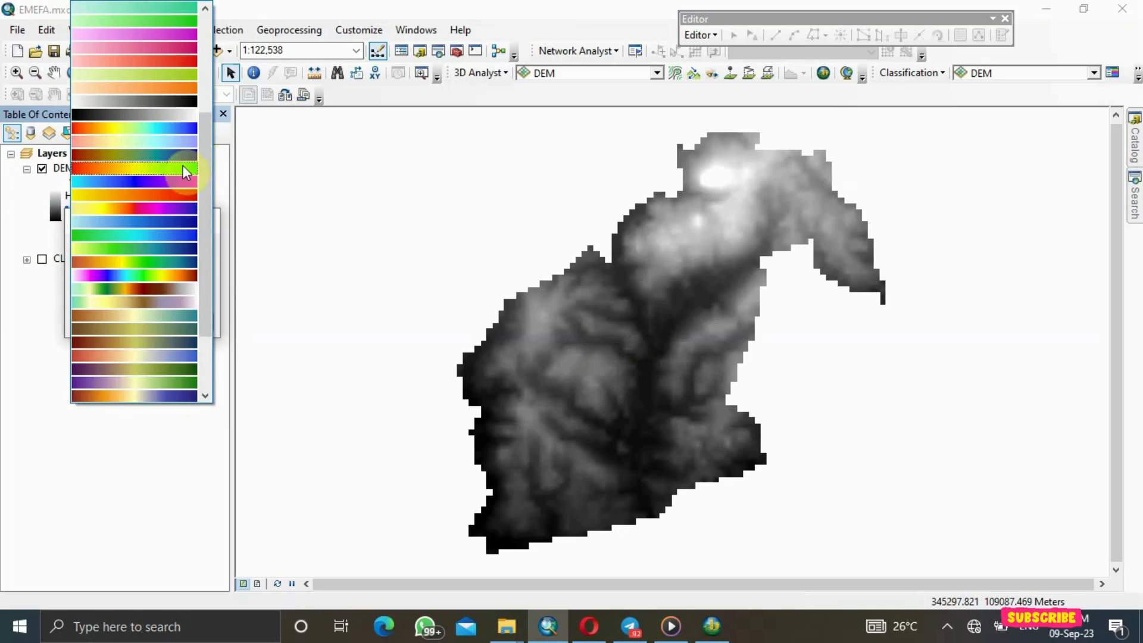
left_click(182, 167)
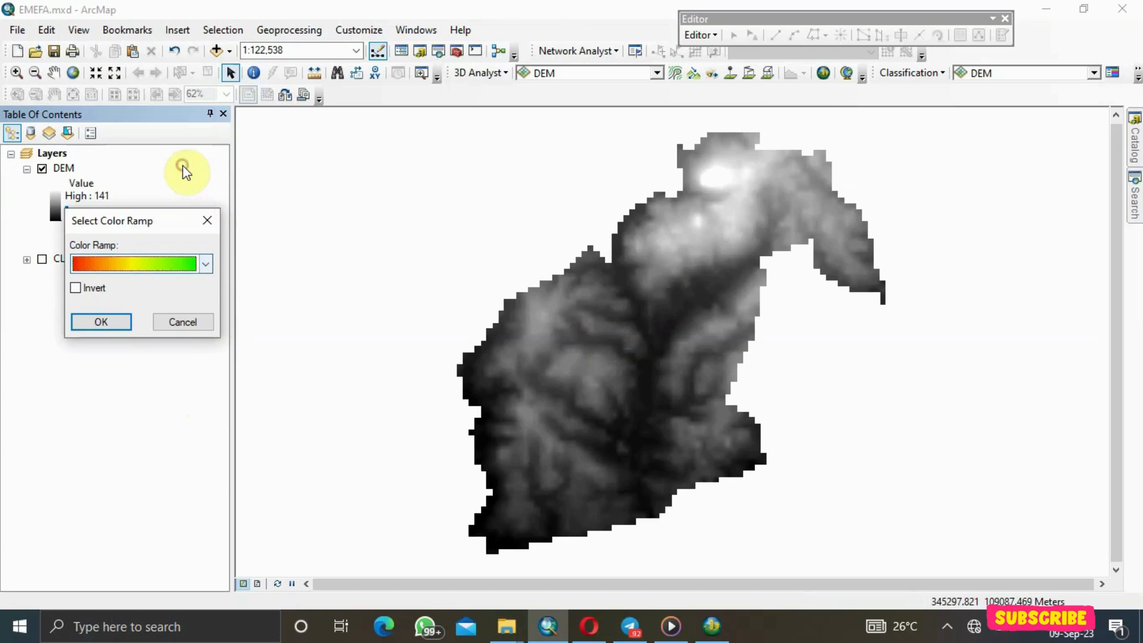
left_click(112, 318)
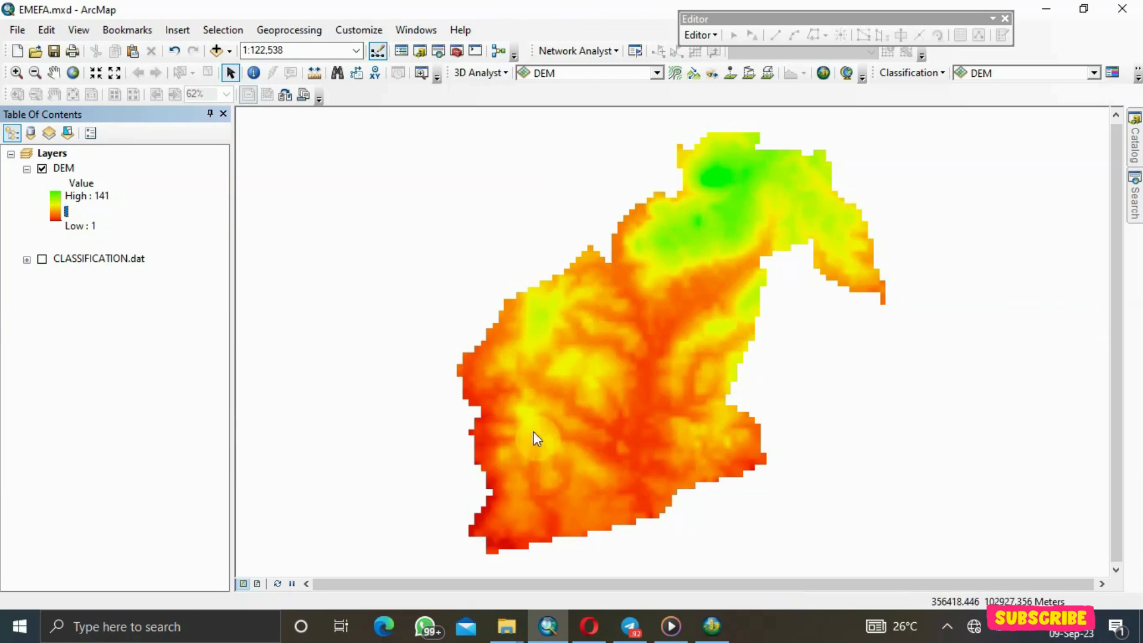
Examine the CLASSIFICATION.dat layer and its legend classes with the DEM hidden, and return to displaying only the DEM.
left_click(41, 169)
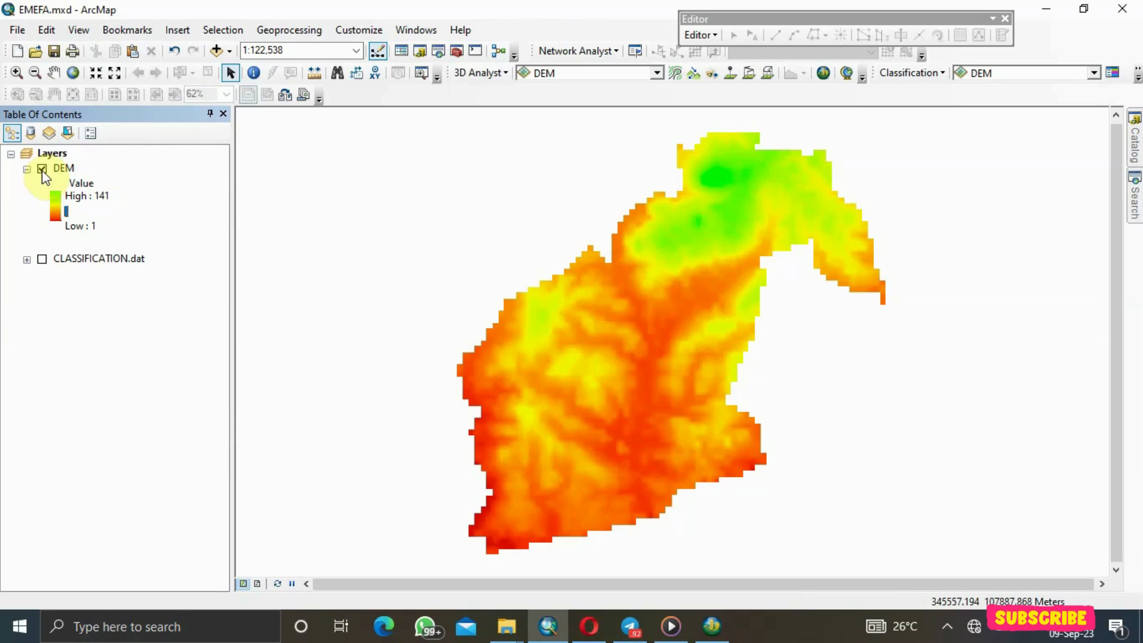
left_click(42, 259)
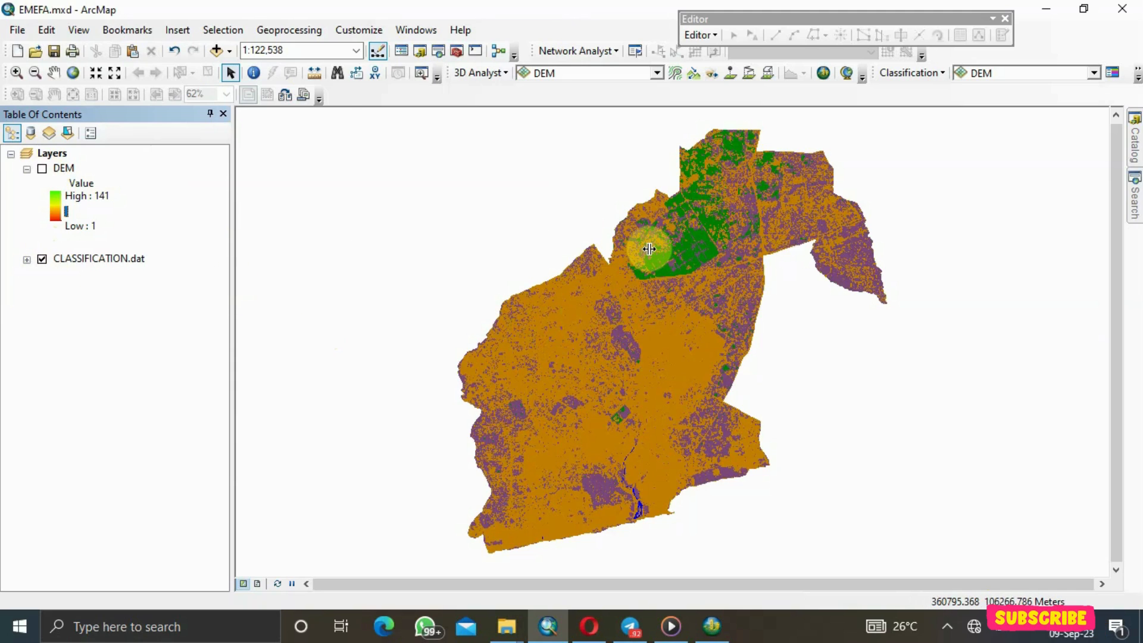
left_click(27, 260)
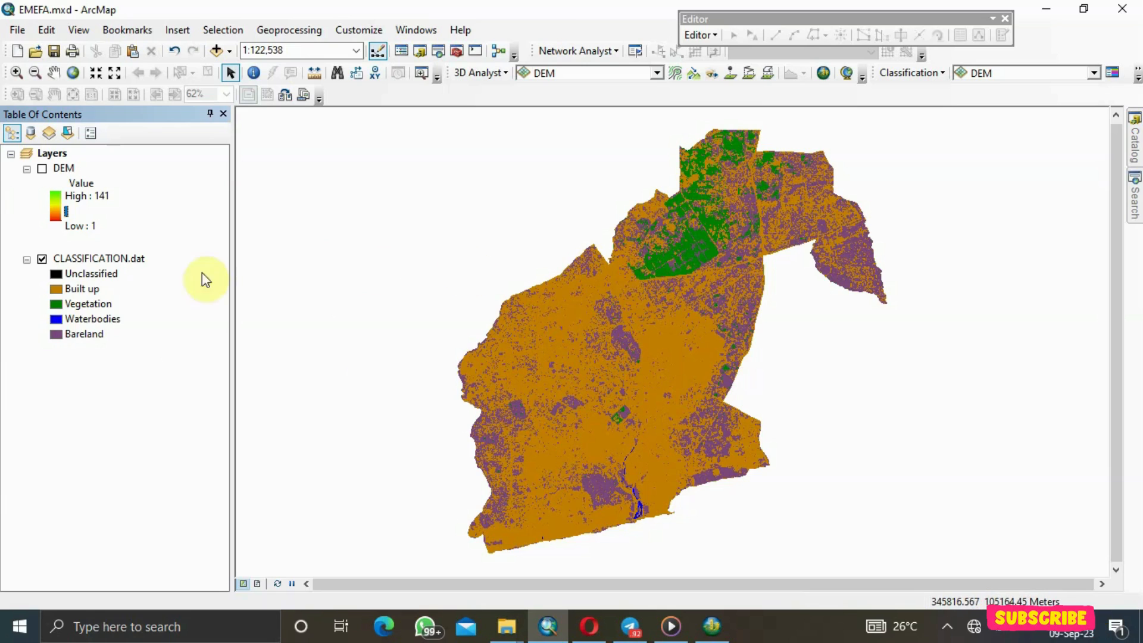
left_click(42, 260)
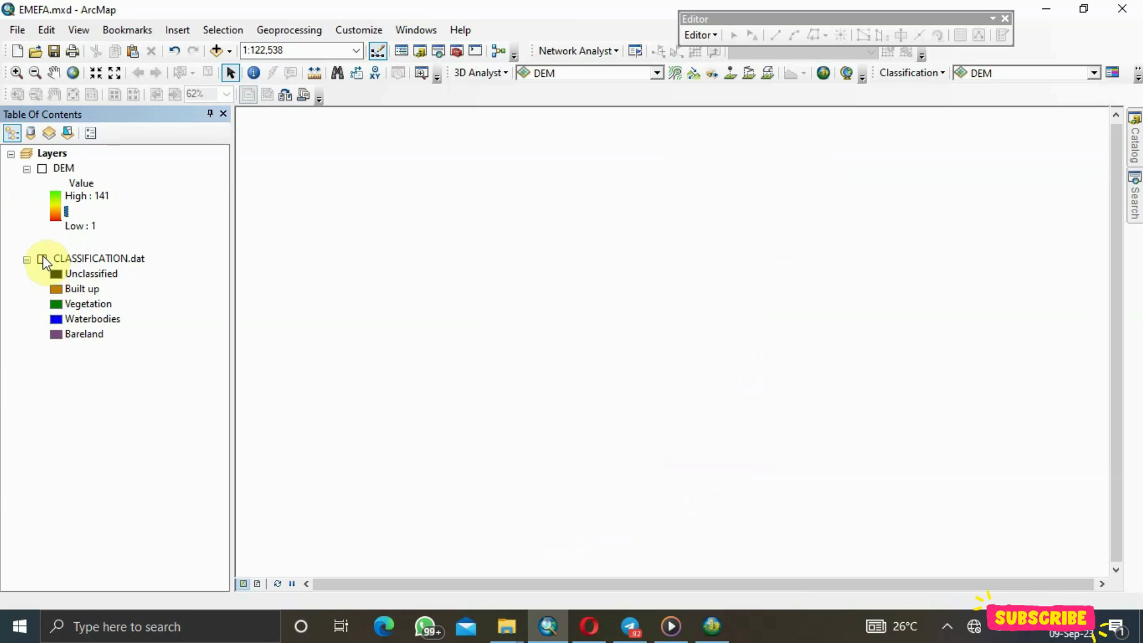
left_click(41, 169)
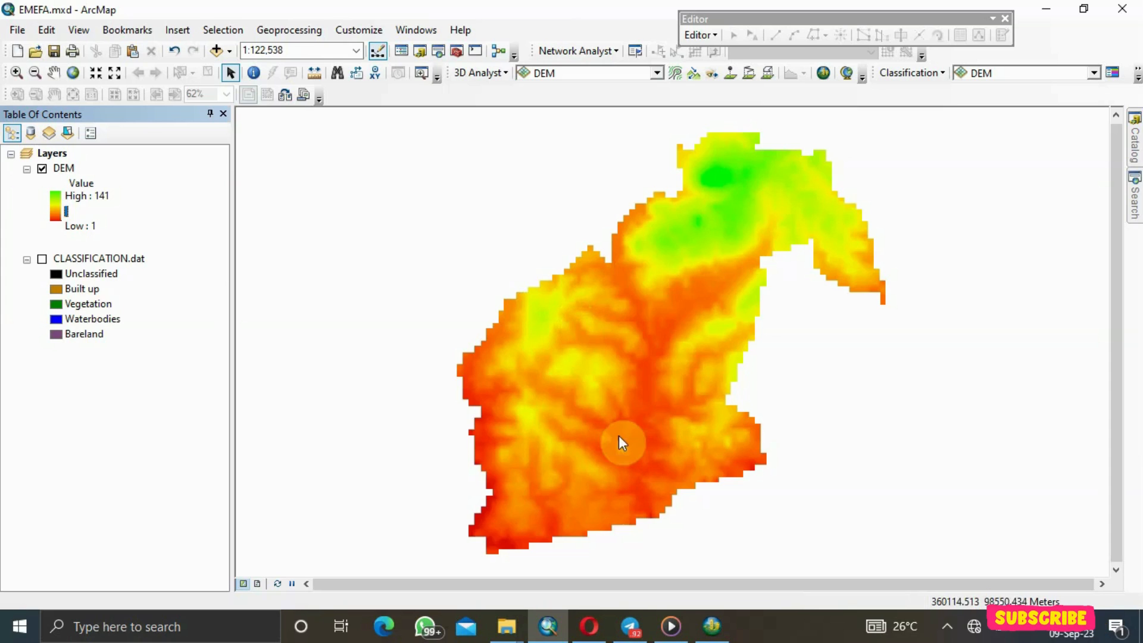
Switch to ArcScene and examine the ACCCRADEM raster in the Default.gdb catalog and in the 3D scene.
left_click(727, 632)
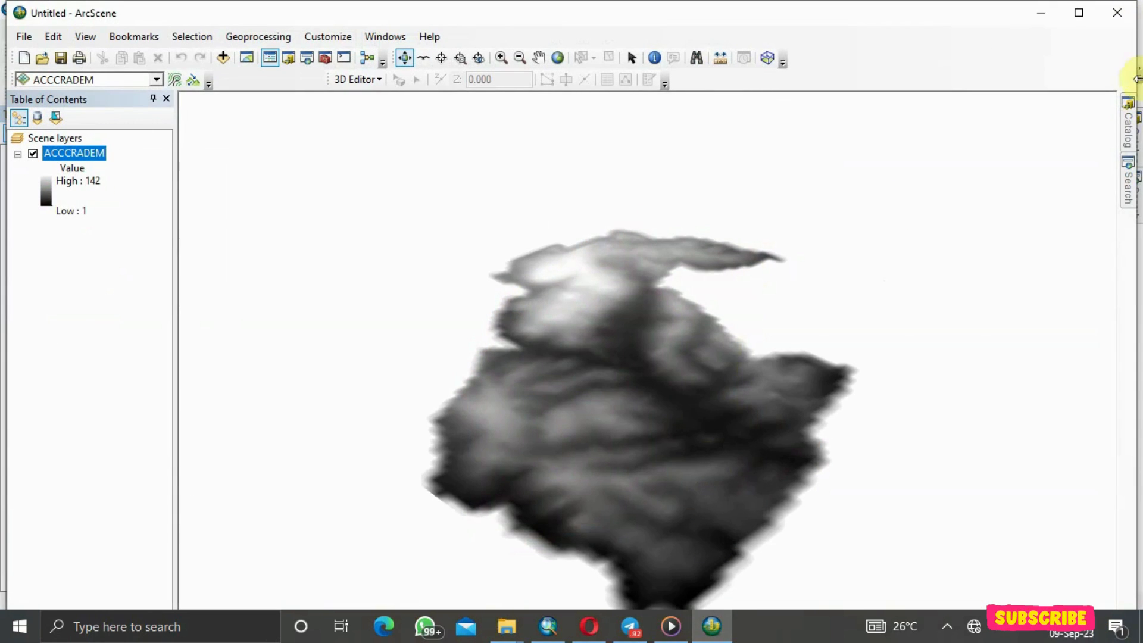
left_click(1135, 145)
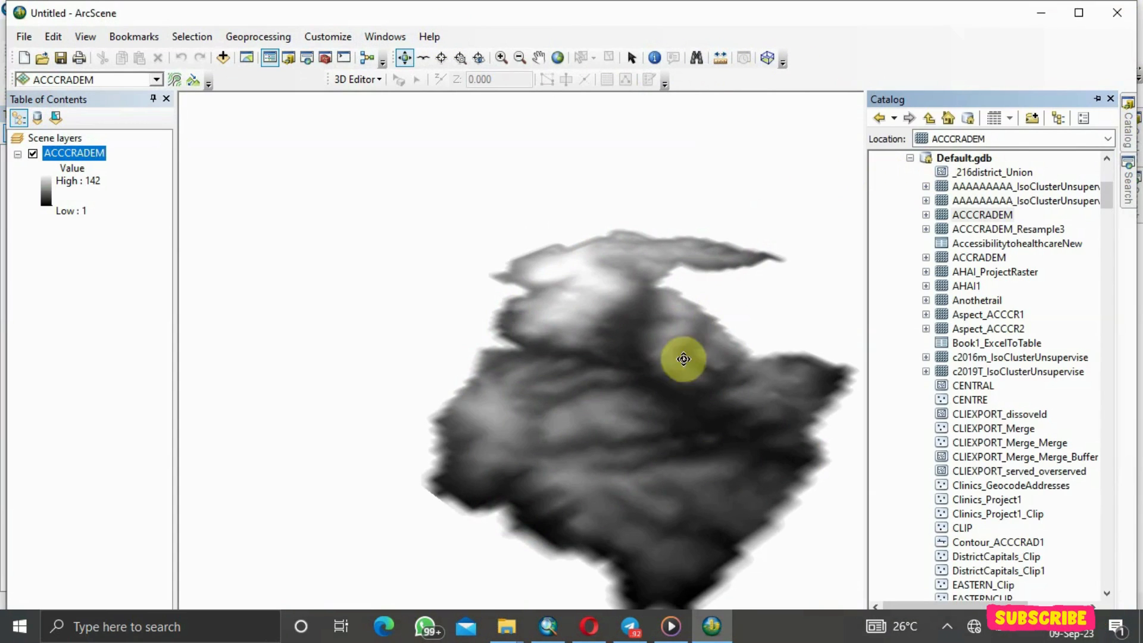
left_click_drag(647, 442, 616, 424)
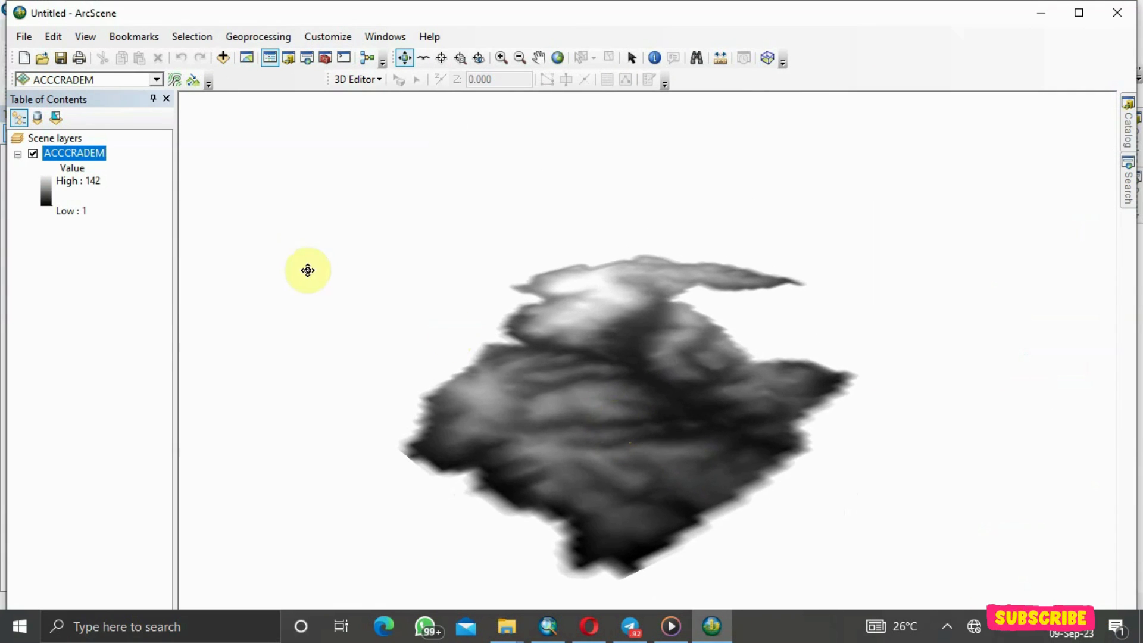
Set the base heights of the ACCCRADEM layer to float on the custom surface ACCCRADEM from Default.gdb.
right_click(94, 155)
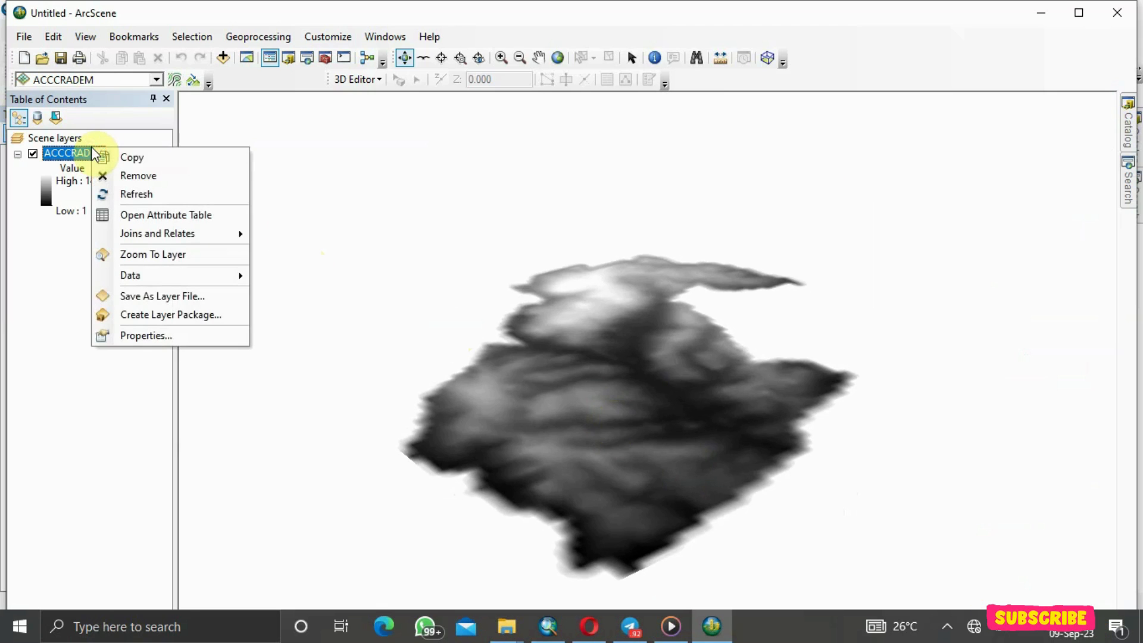
left_click(121, 332)
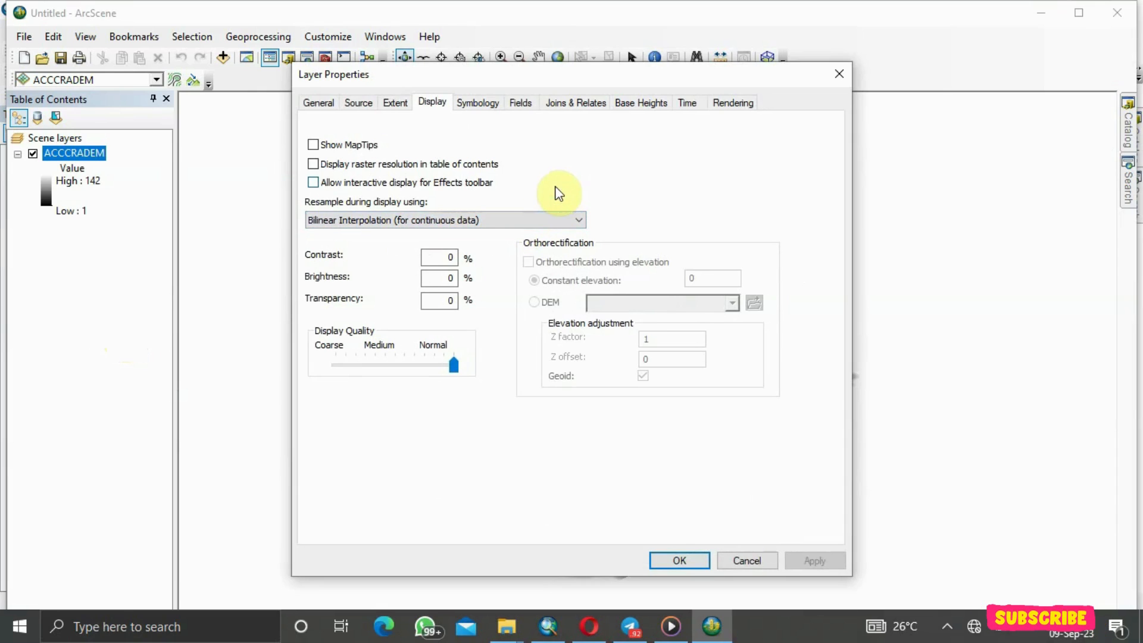
left_click(651, 105)
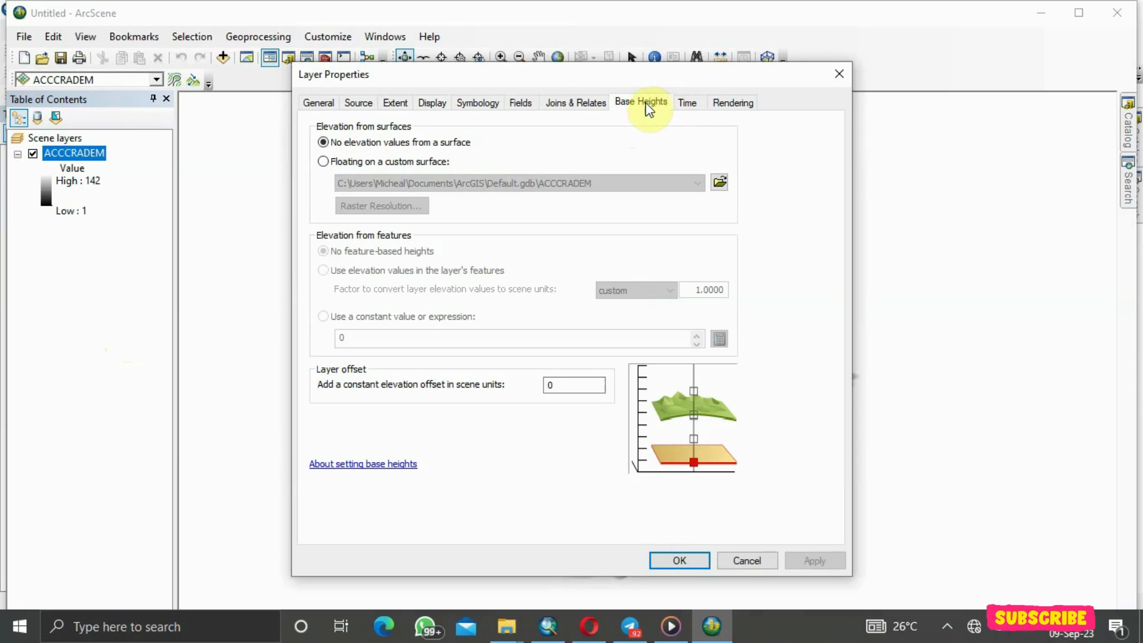
left_click(323, 161)
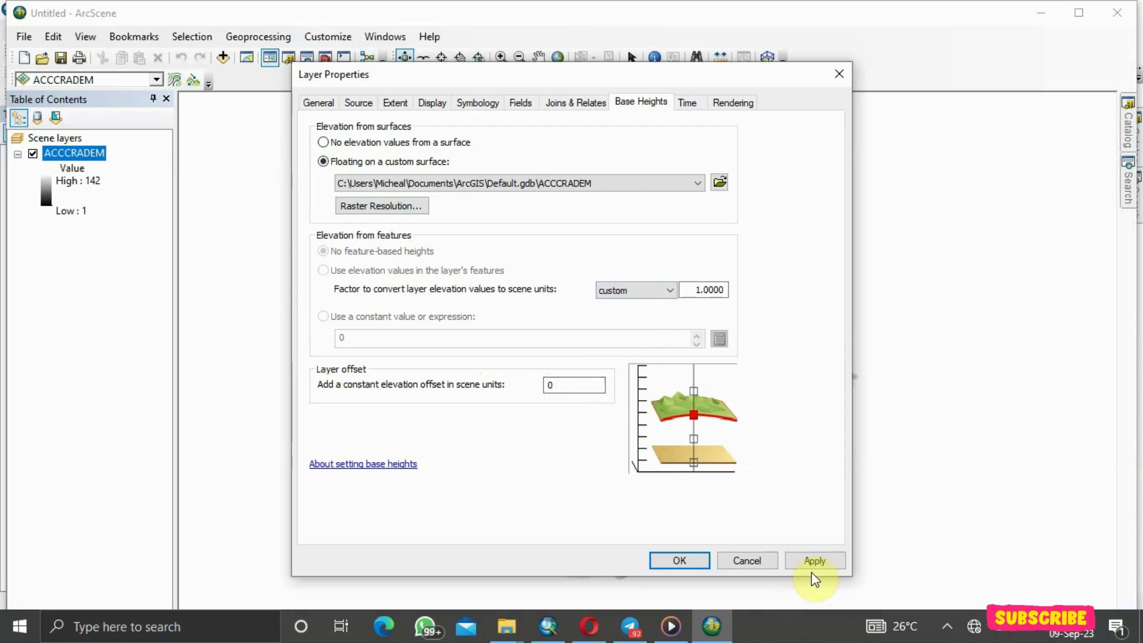
left_click(830, 559)
left_click(702, 564)
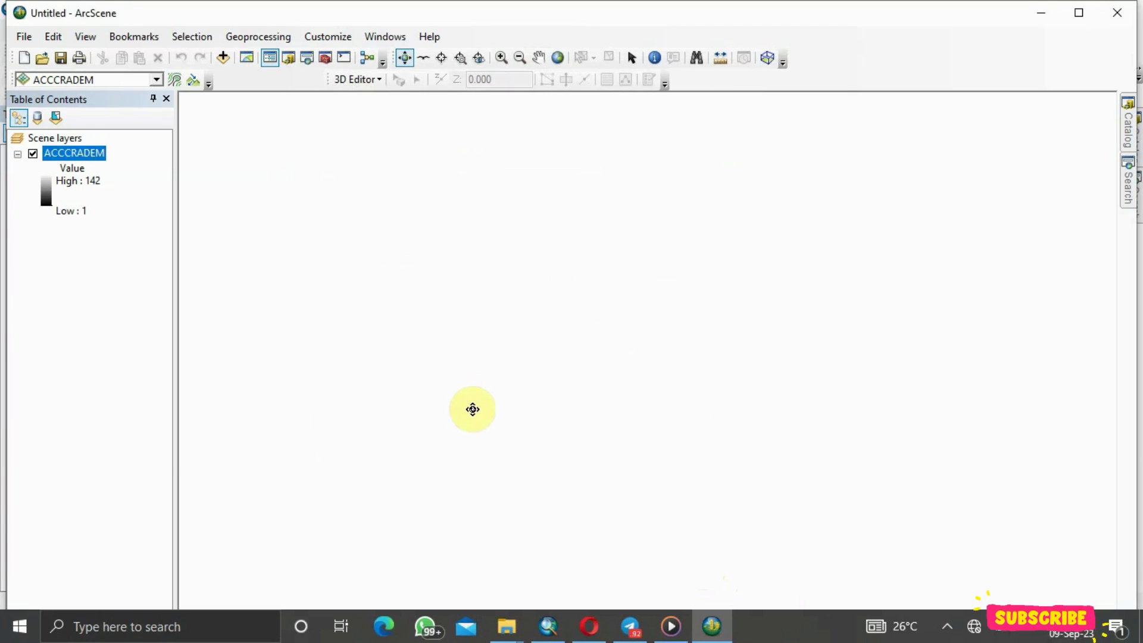
Calculate the scene's vertical exaggeration from the extent and apply it in the scene properties.
right_click(51, 143)
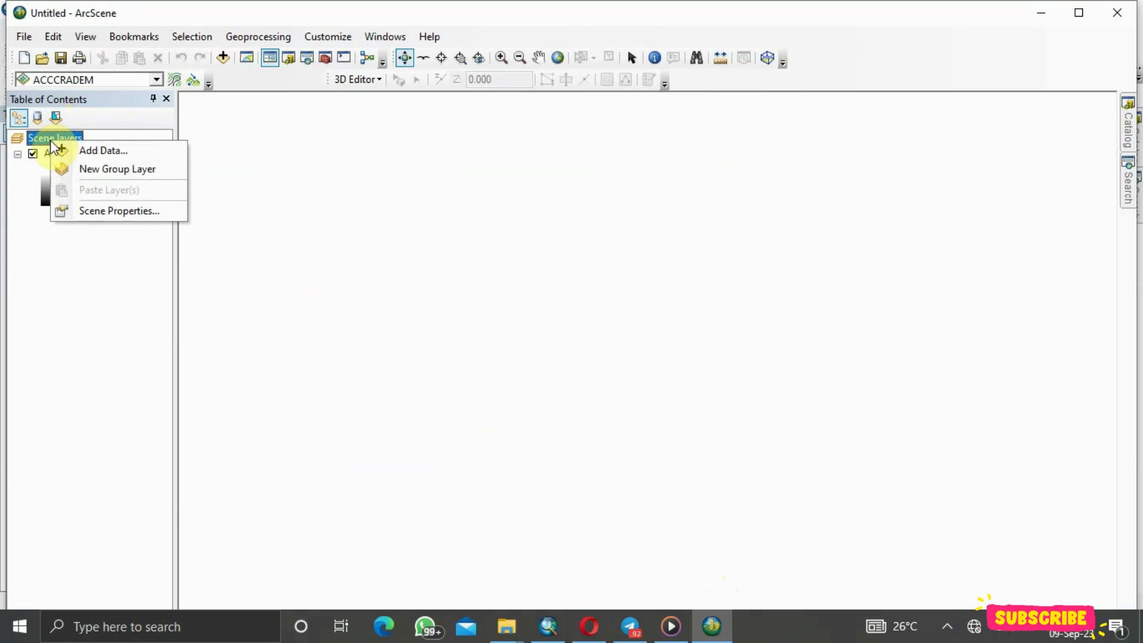
left_click(76, 211)
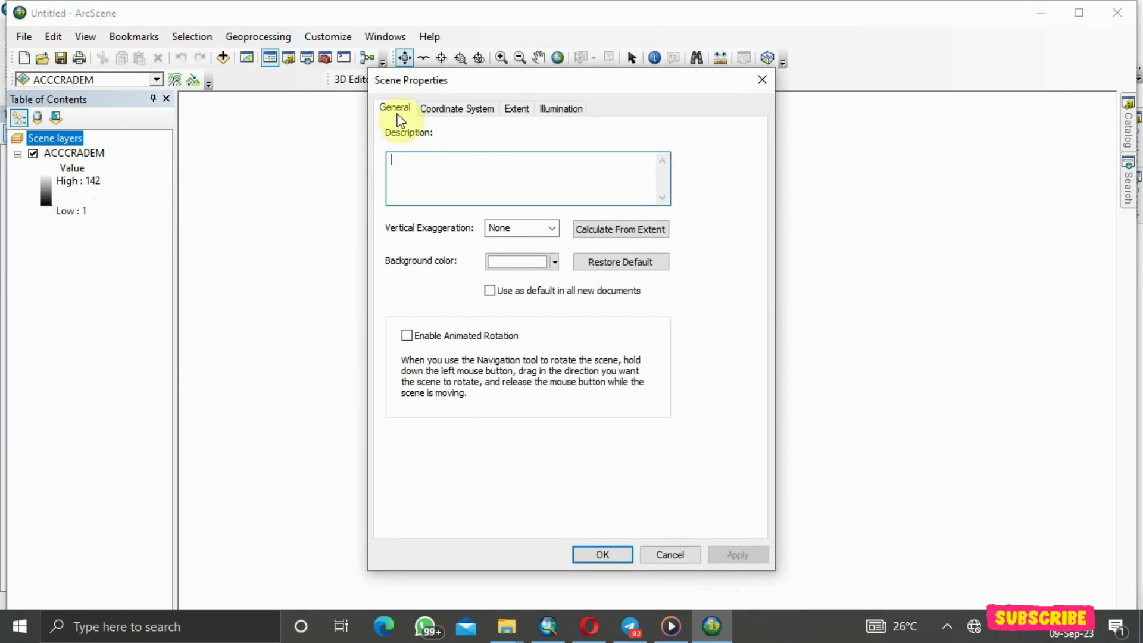
left_click(591, 228)
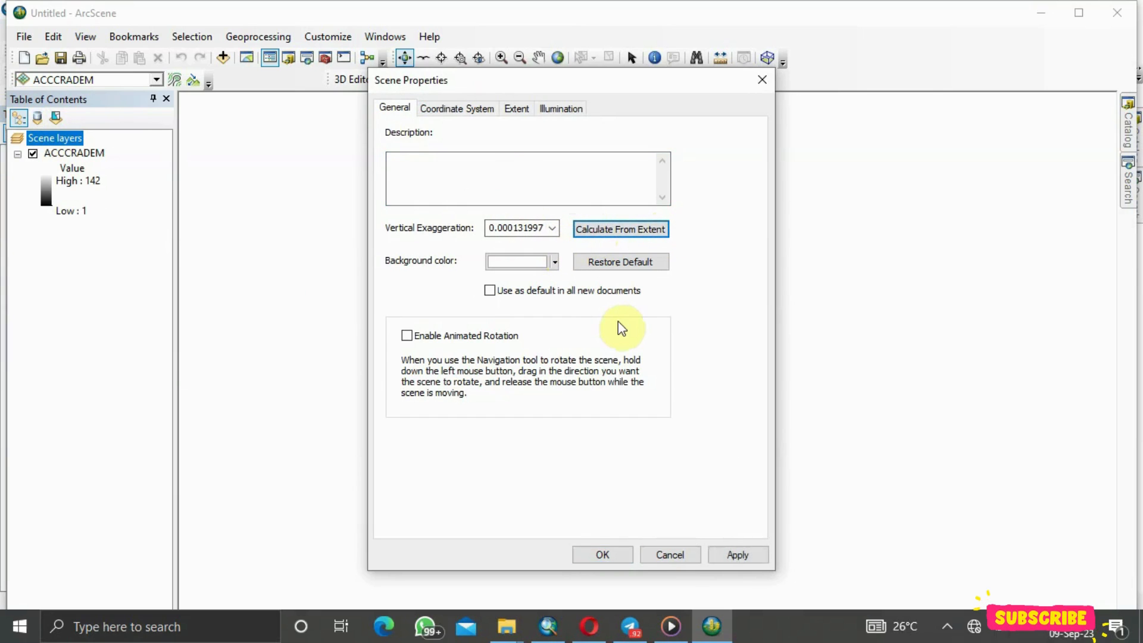
left_click(723, 553)
left_click(734, 559)
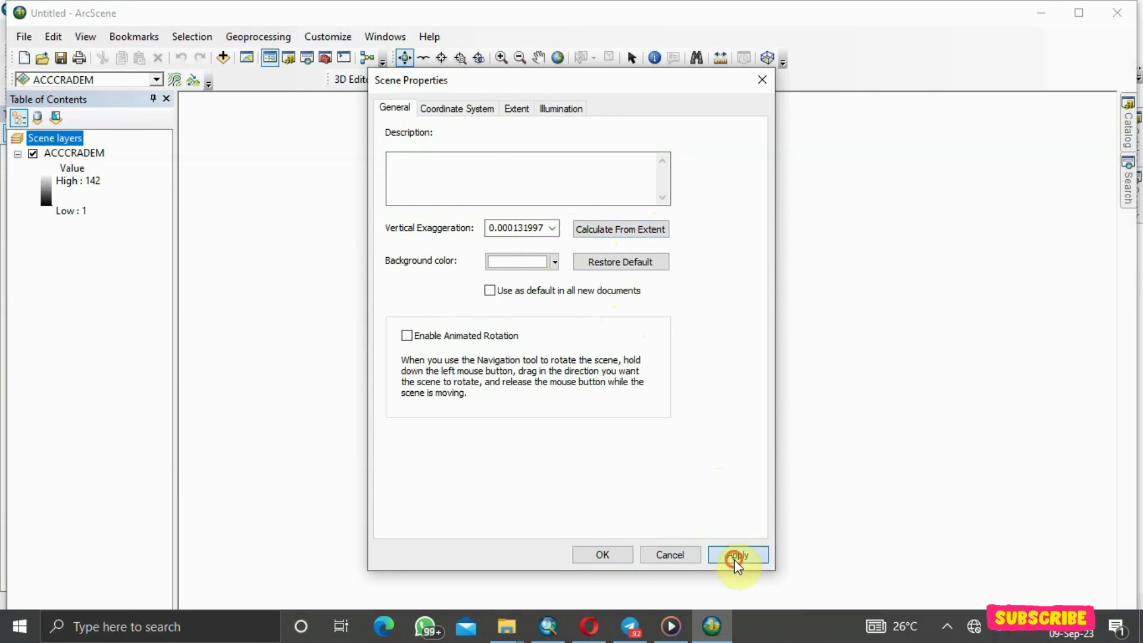
left_click(608, 554)
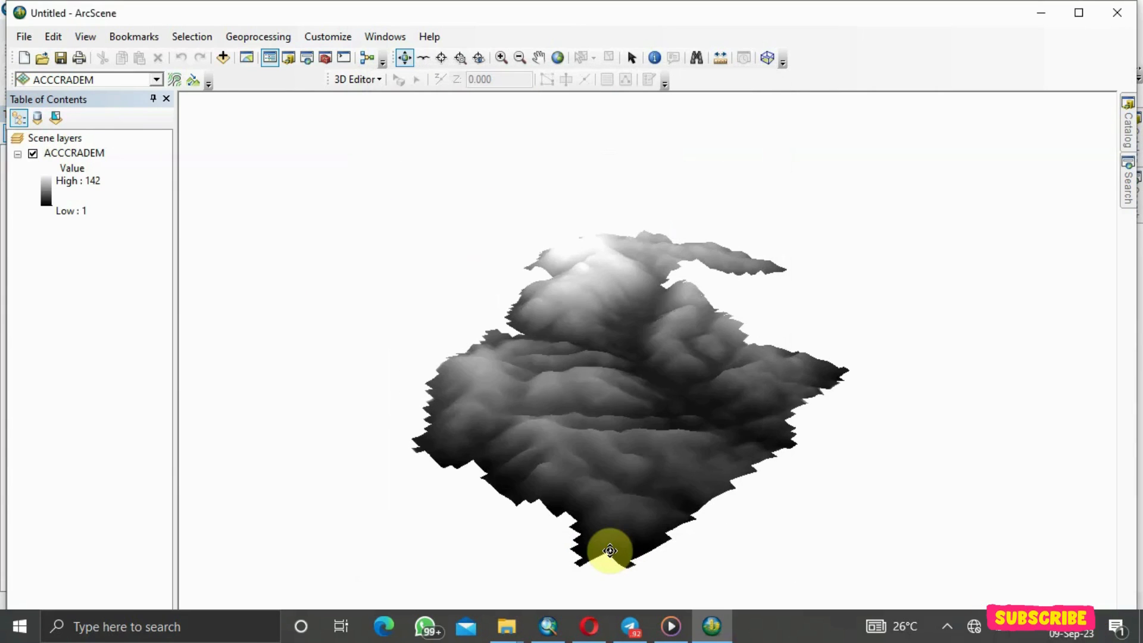
left_click_drag(647, 421, 799, 440)
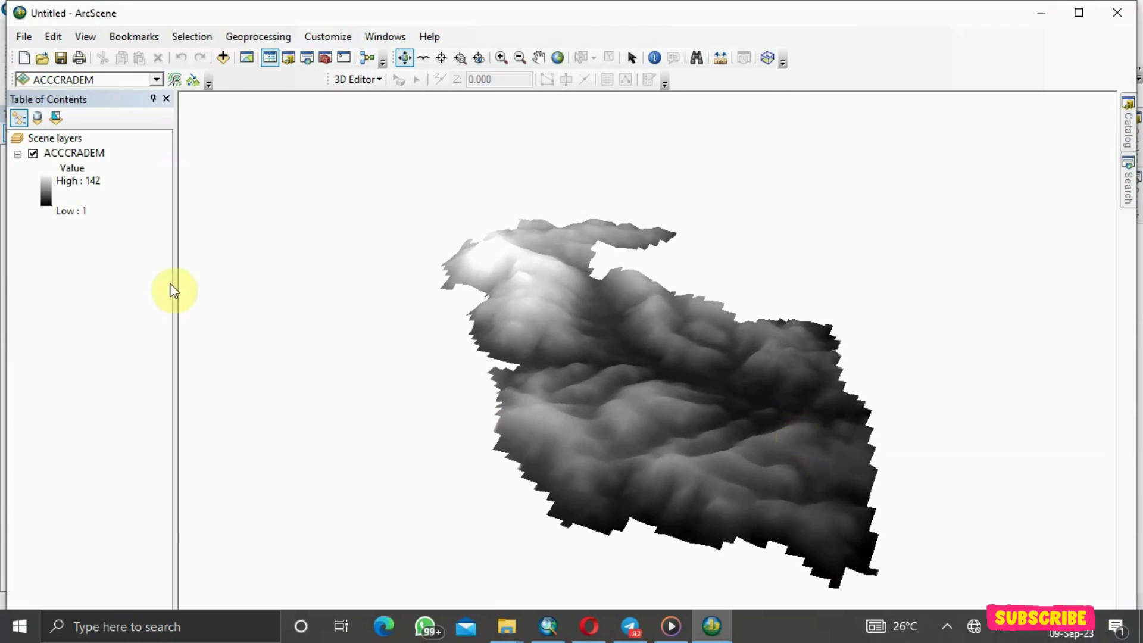
Set the custom factor converting the ACCCRADEM layer's elevation values to scene units to 3 and apply it.
right_click(97, 154)
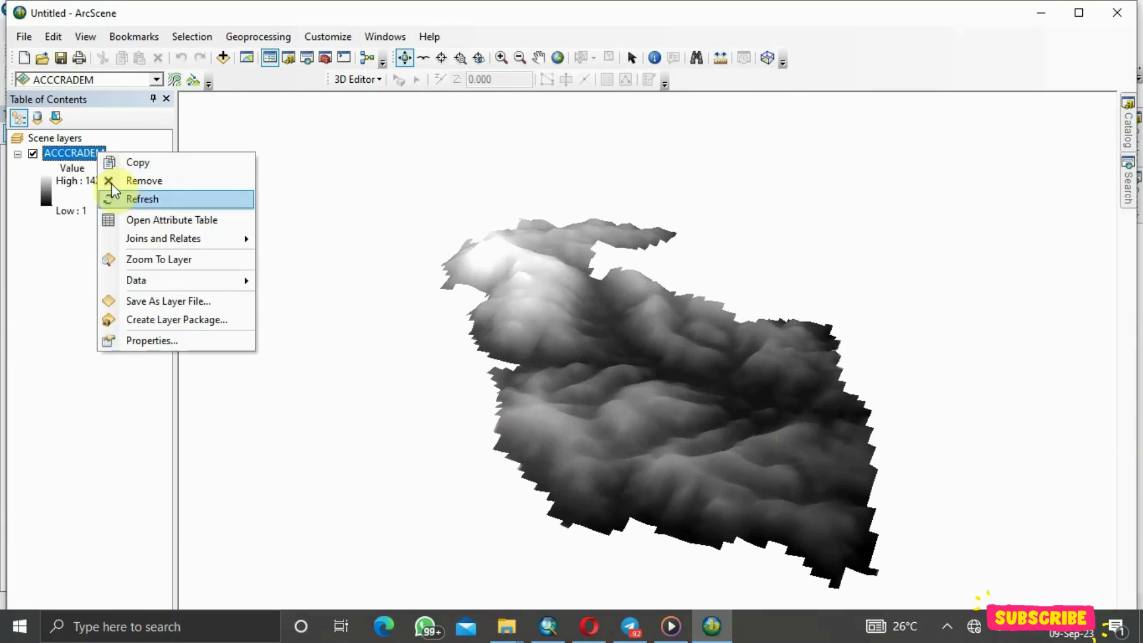
left_click(151, 340)
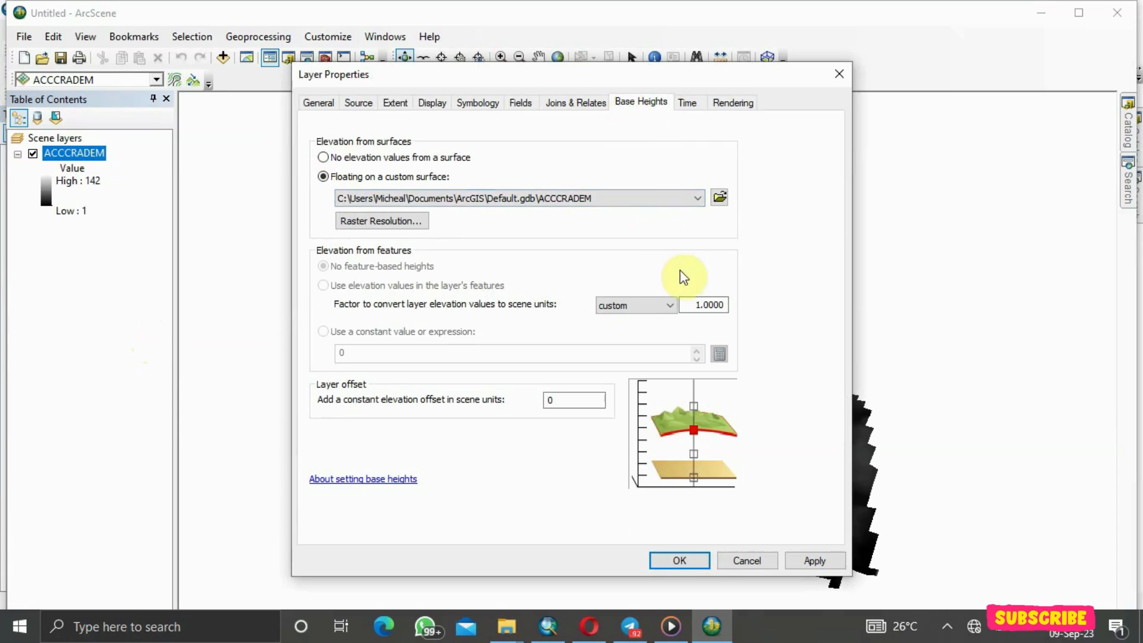
left_click(709, 305)
double_click(710, 305)
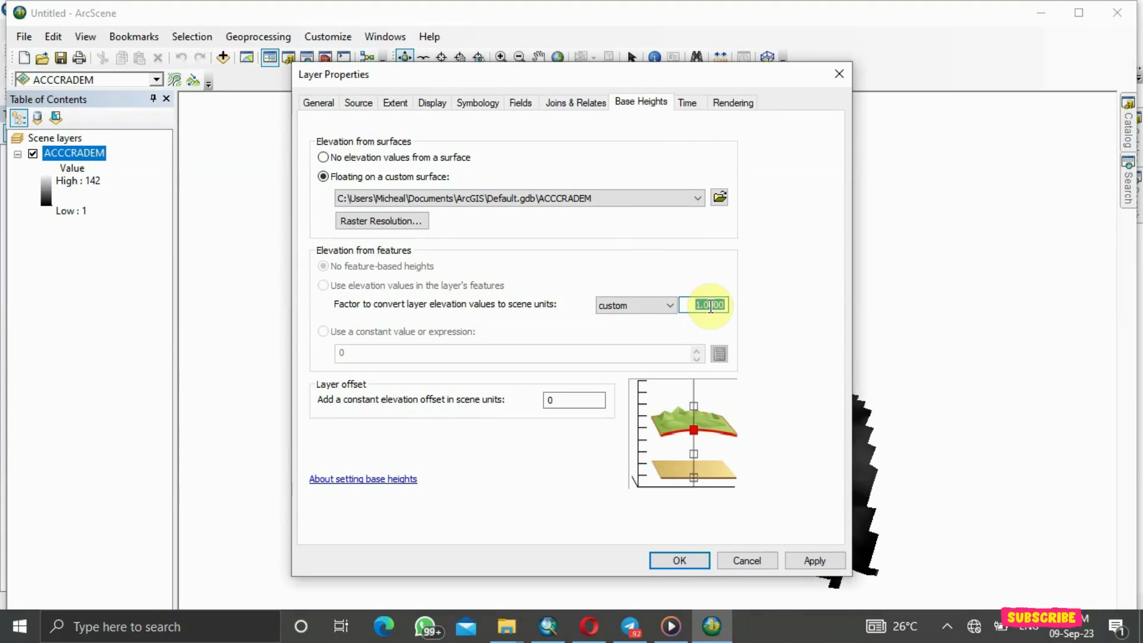
left_click_drag(703, 72, 397, 11)
left_click(506, 505)
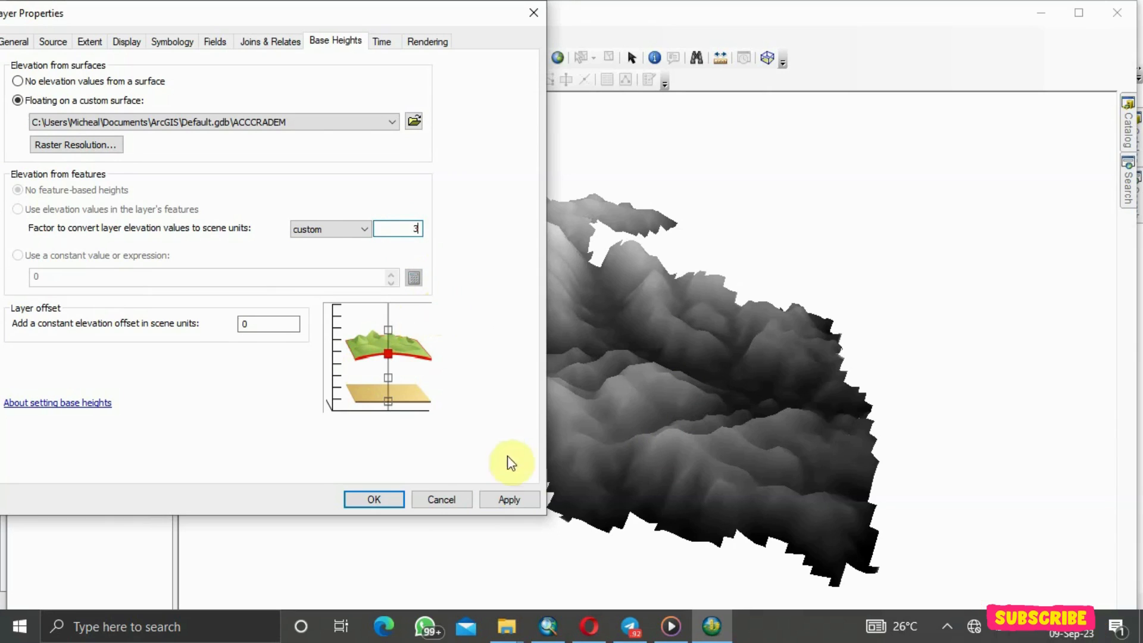
Set the ACCCRADEM layer's custom factor converting elevation values to scene units to 2, apply it and close the layer properties.
left_click(515, 501)
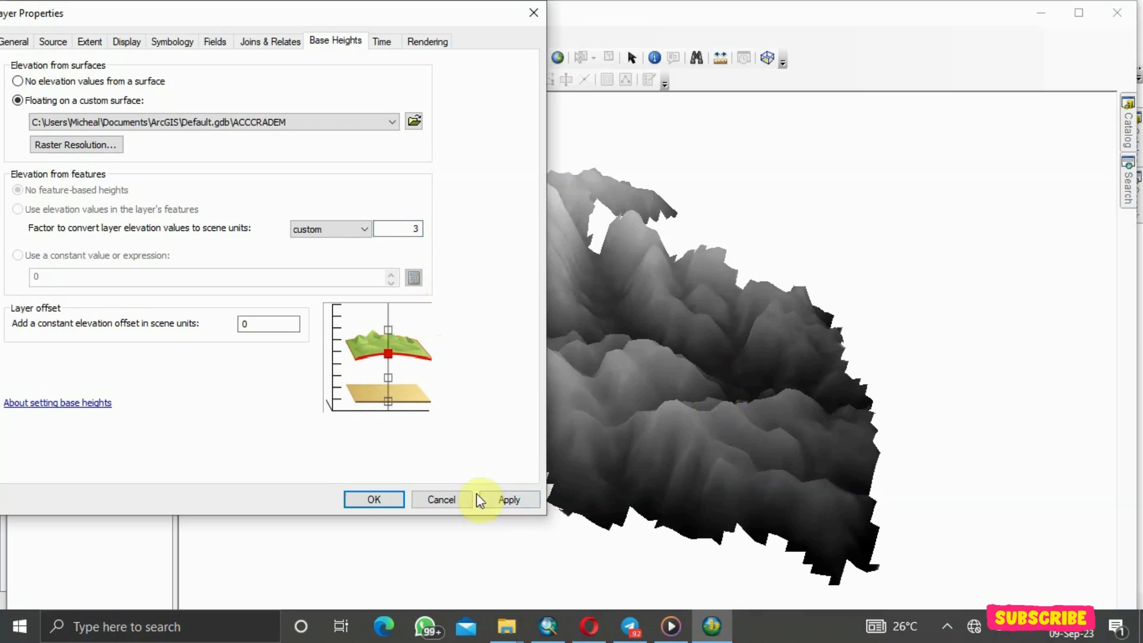
left_click(420, 230)
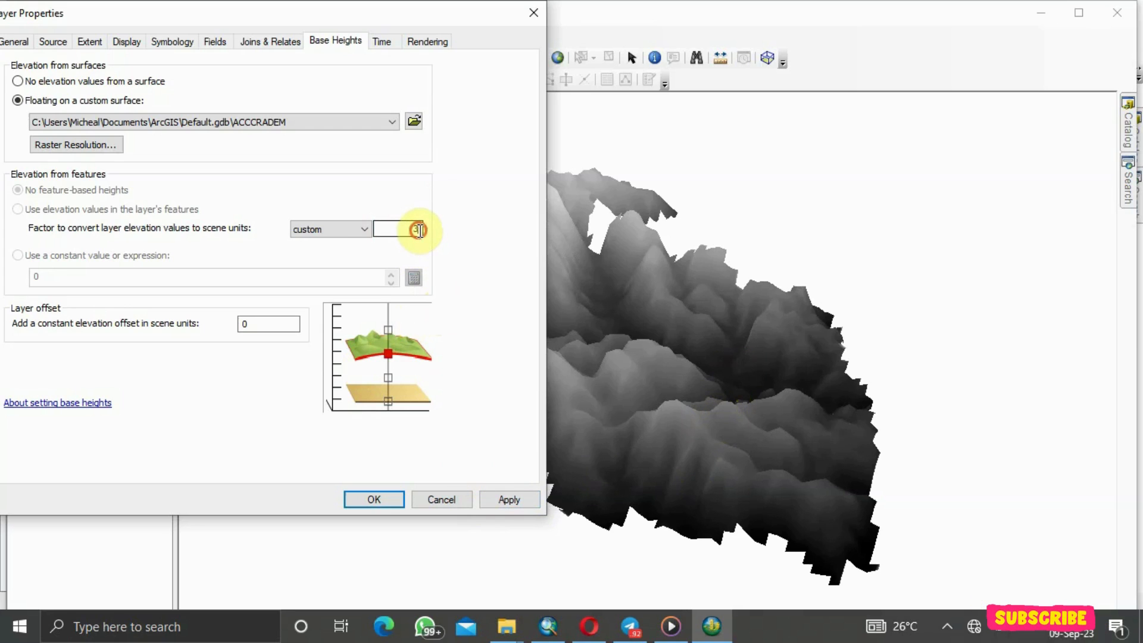
type("2")
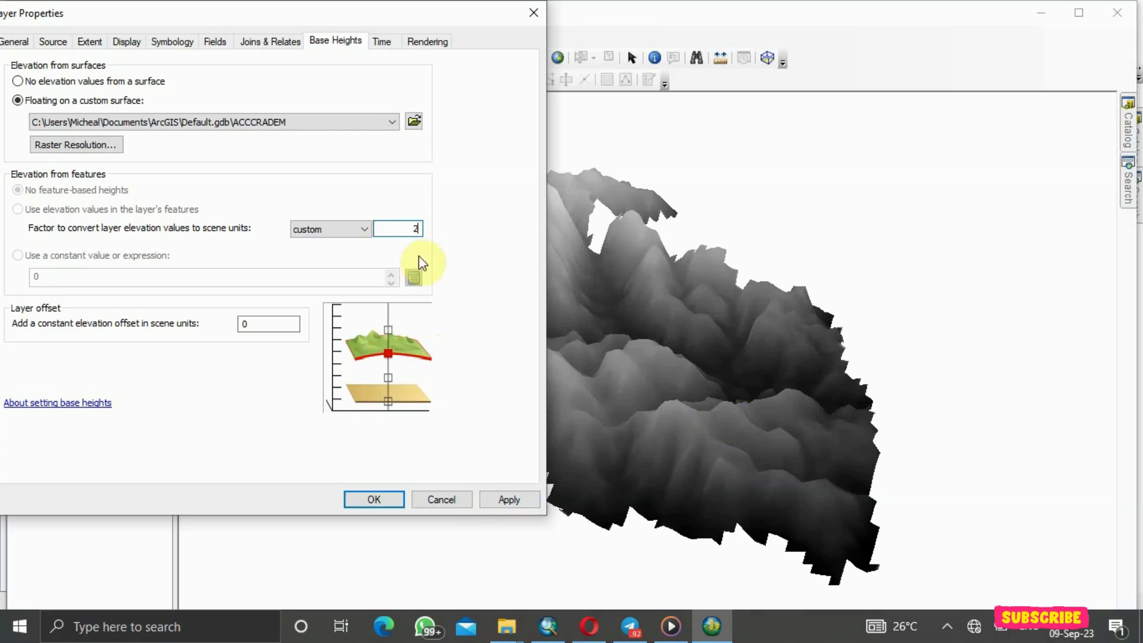
left_click(507, 500)
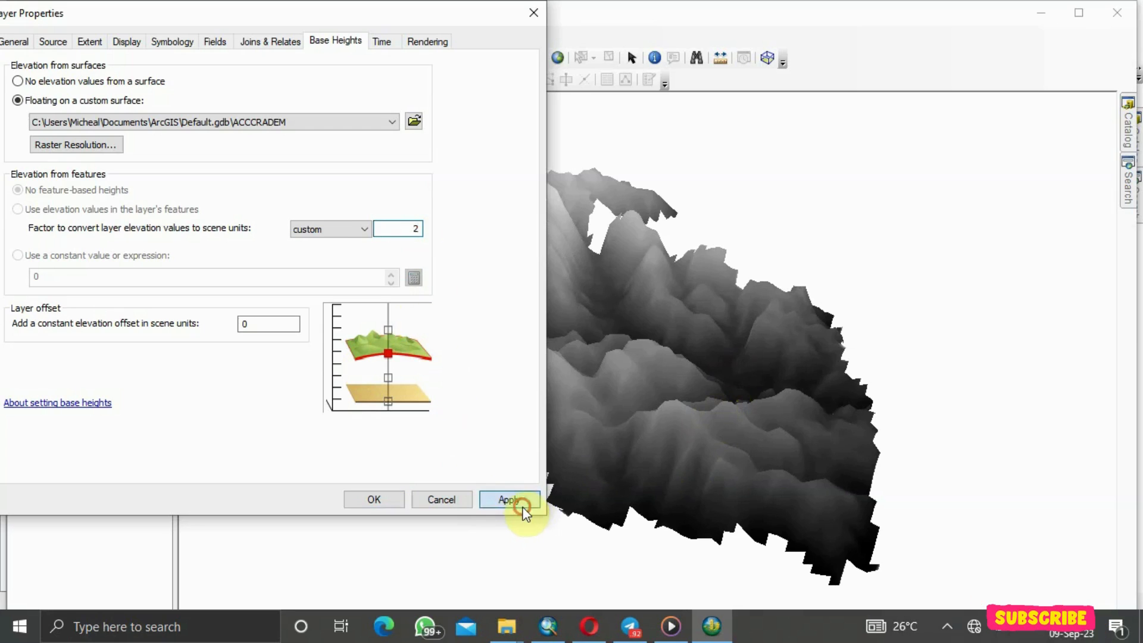
left_click(393, 500)
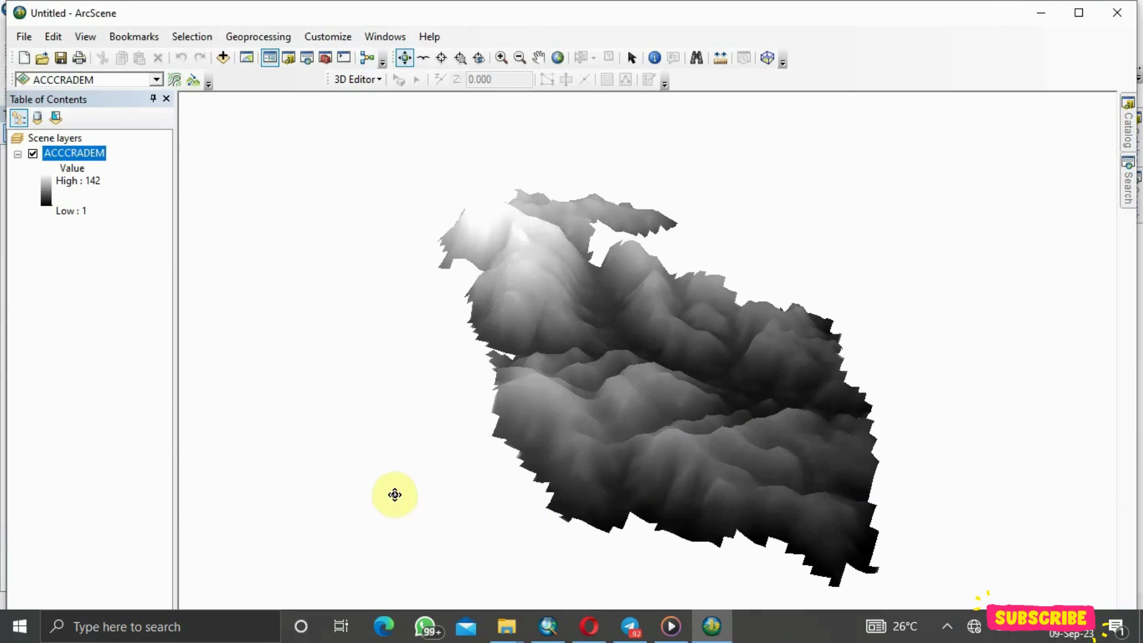
Recolour the ACCCRADEM layer with the red-yellow-green color ramp, leaving it uninverted.
left_click_drag(562, 431, 447, 391)
left_click_drag(576, 395, 567, 434)
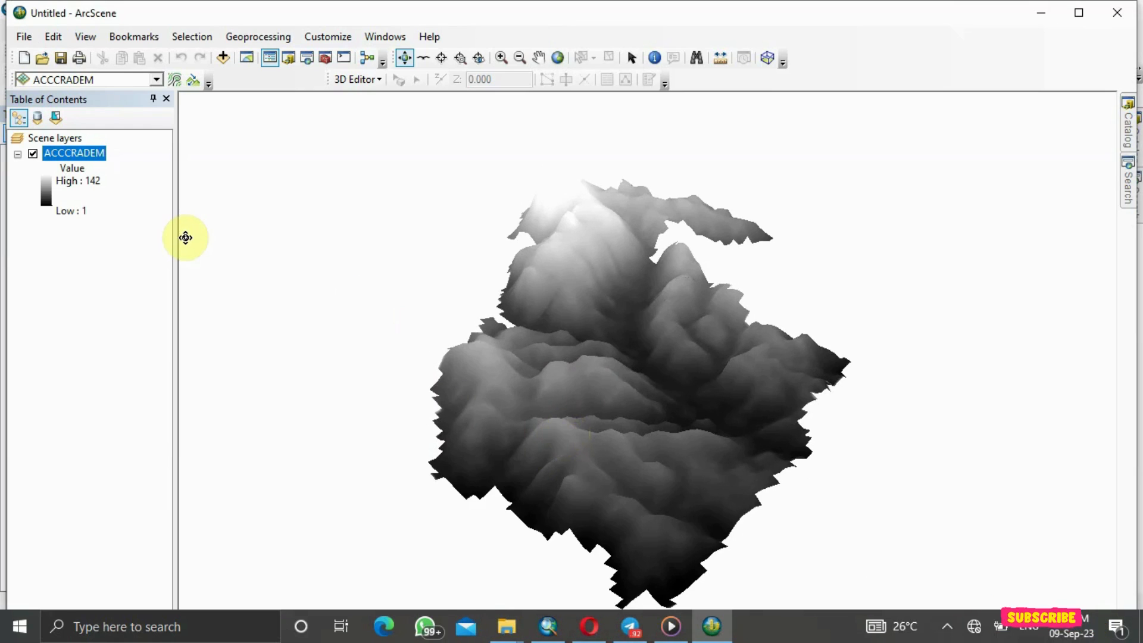
double_click(46, 191)
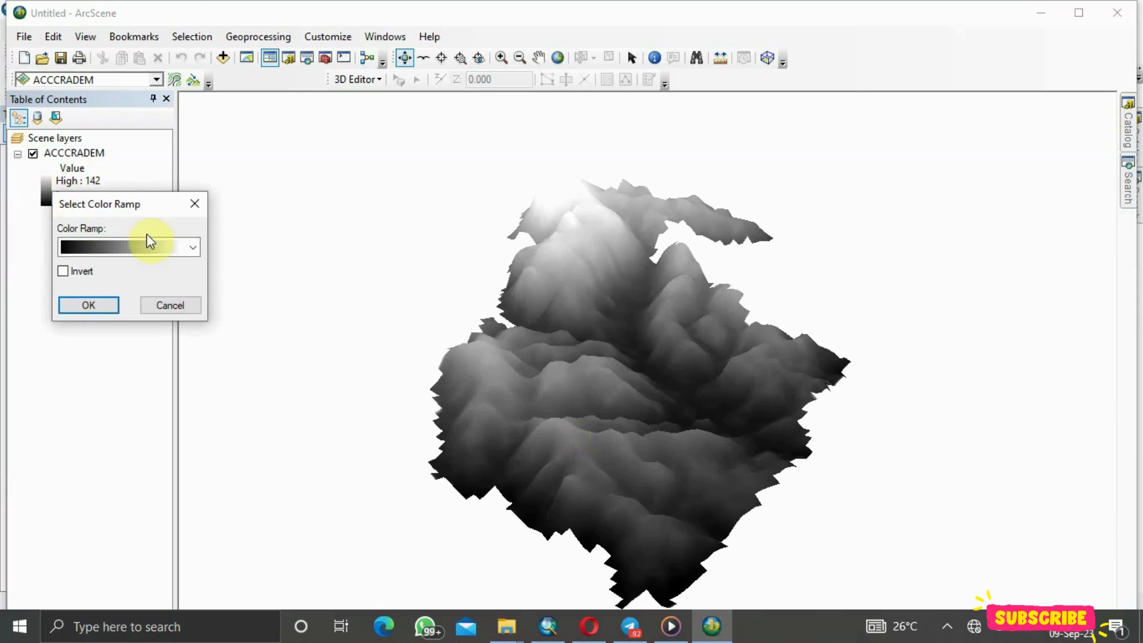
left_click(192, 247)
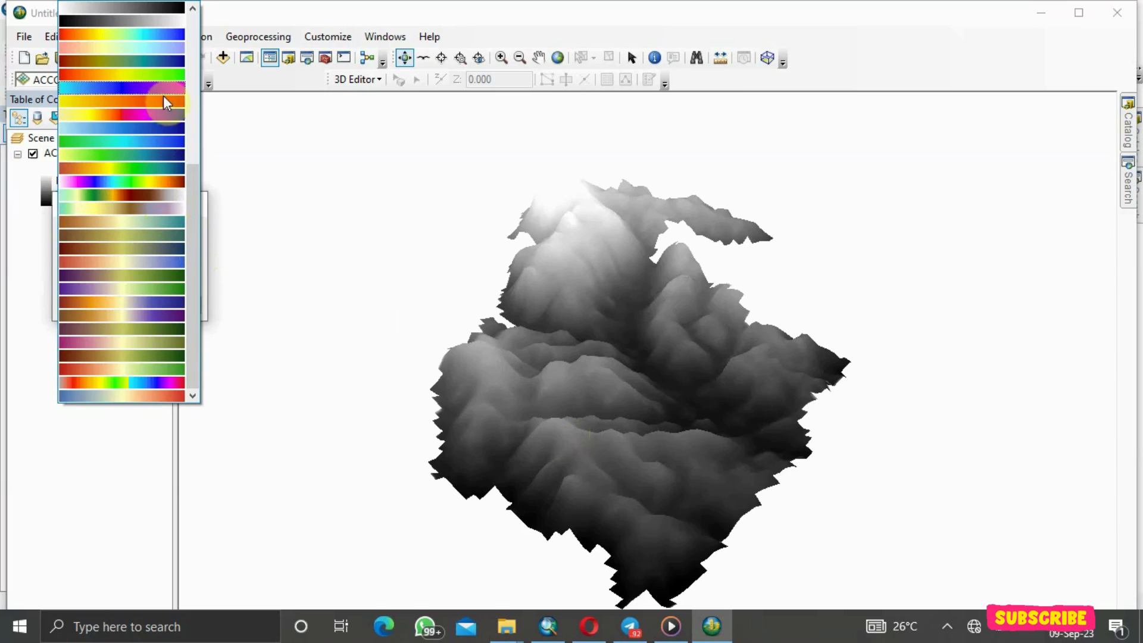
left_click(161, 75)
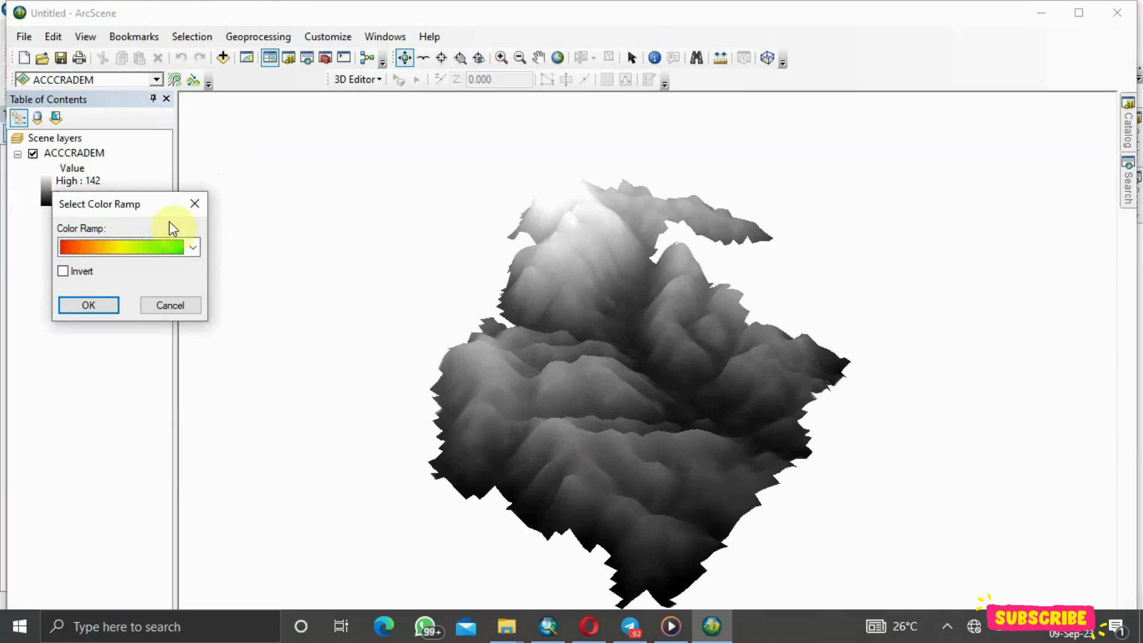
left_click(88, 305)
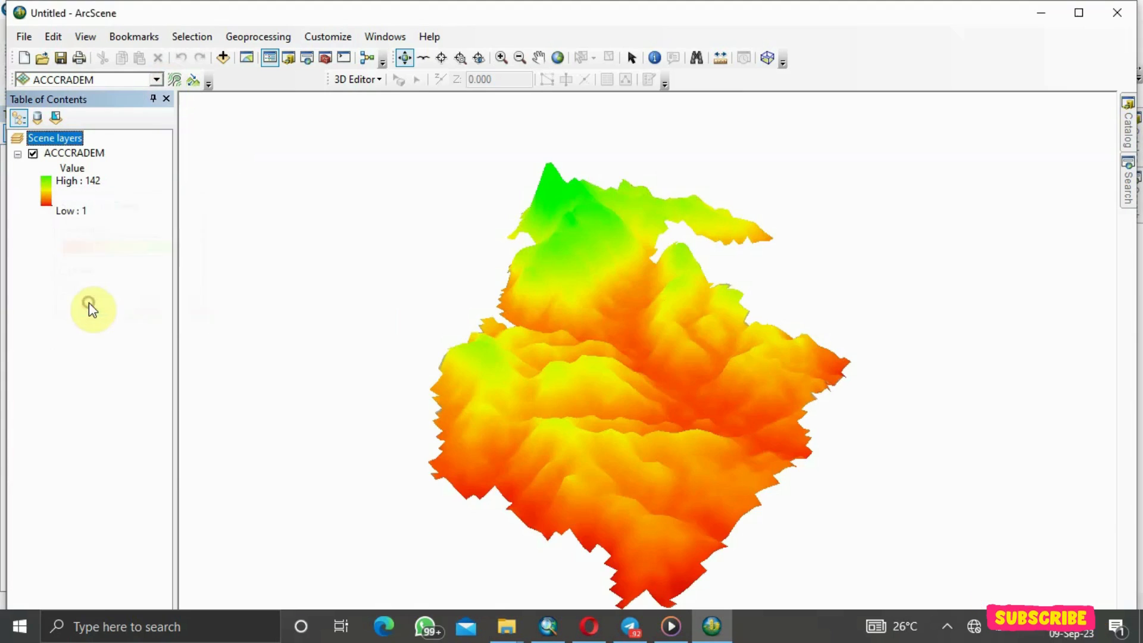
Examine the peaks, ridges and valleys of the recoloured ACCCRADEM terrain from different angles and up close.
left_click_drag(577, 383, 556, 352)
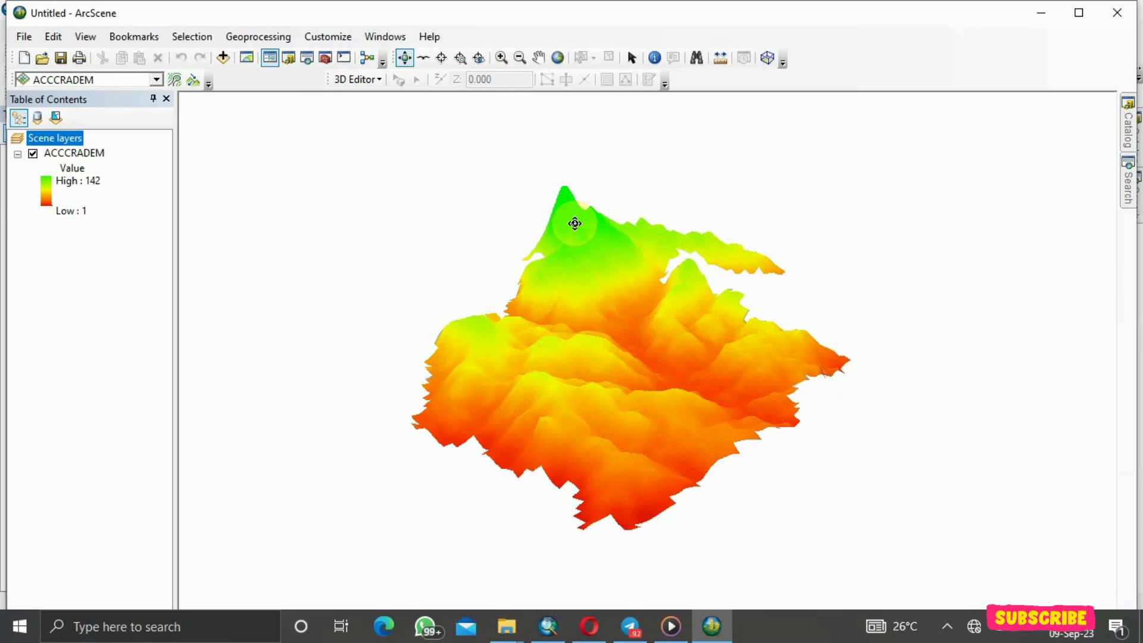
left_click_drag(575, 223, 520, 268)
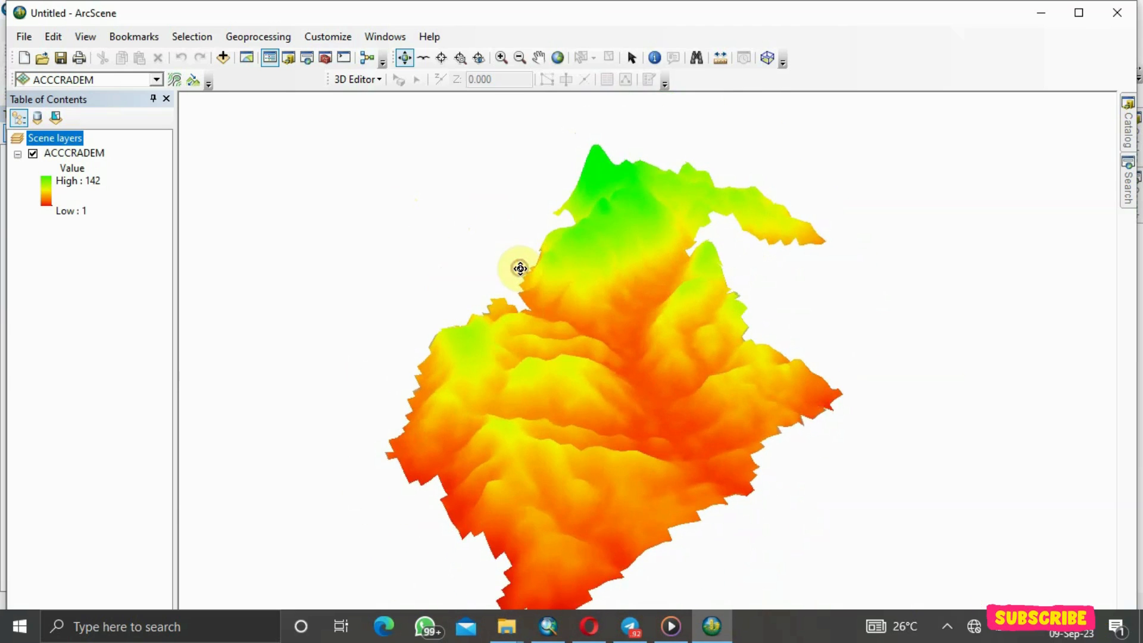
scroll(547, 290, "up", 5)
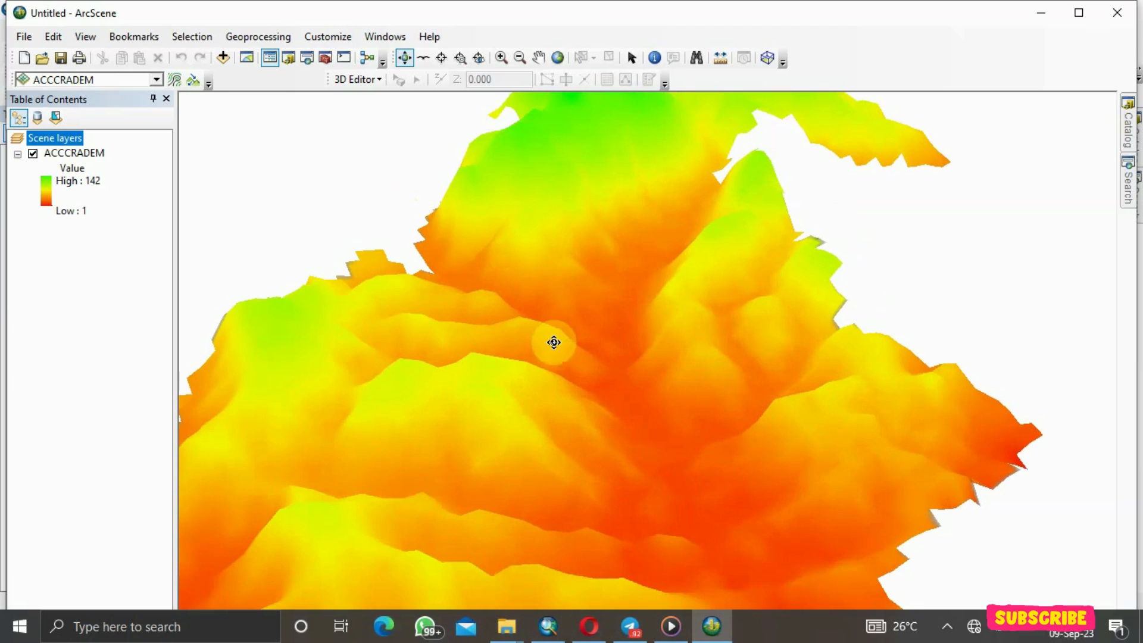
left_click_drag(553, 342, 429, 347)
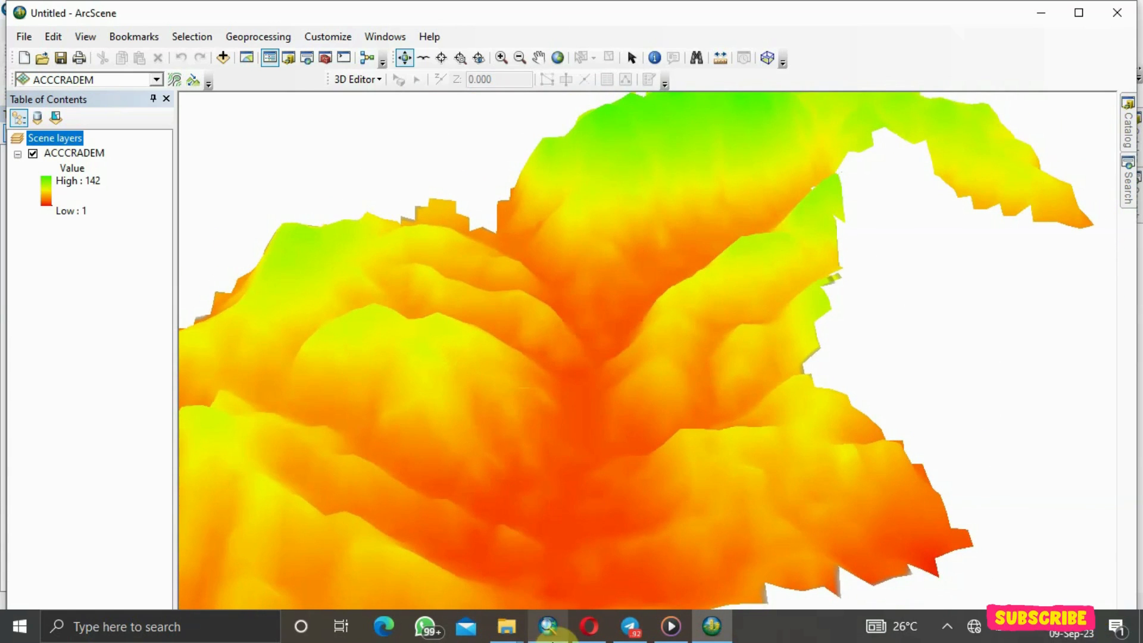
Switch to ArcMap and expand the Surface toolset of the Spatial Analyst Tools in ArcToolbox.
left_click(551, 630)
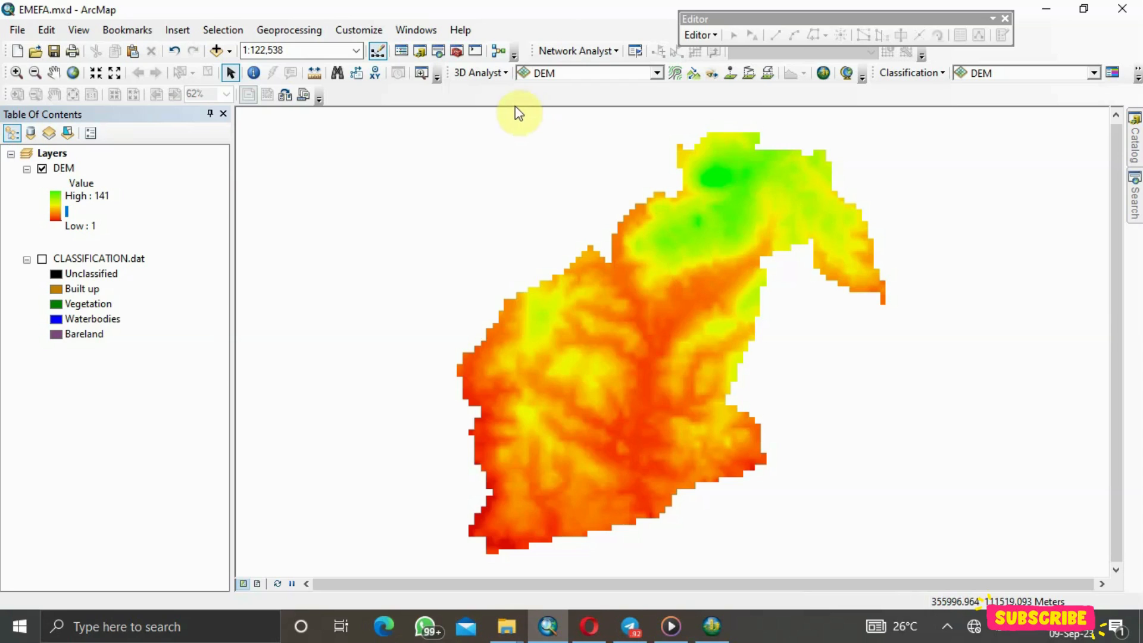
left_click(457, 52)
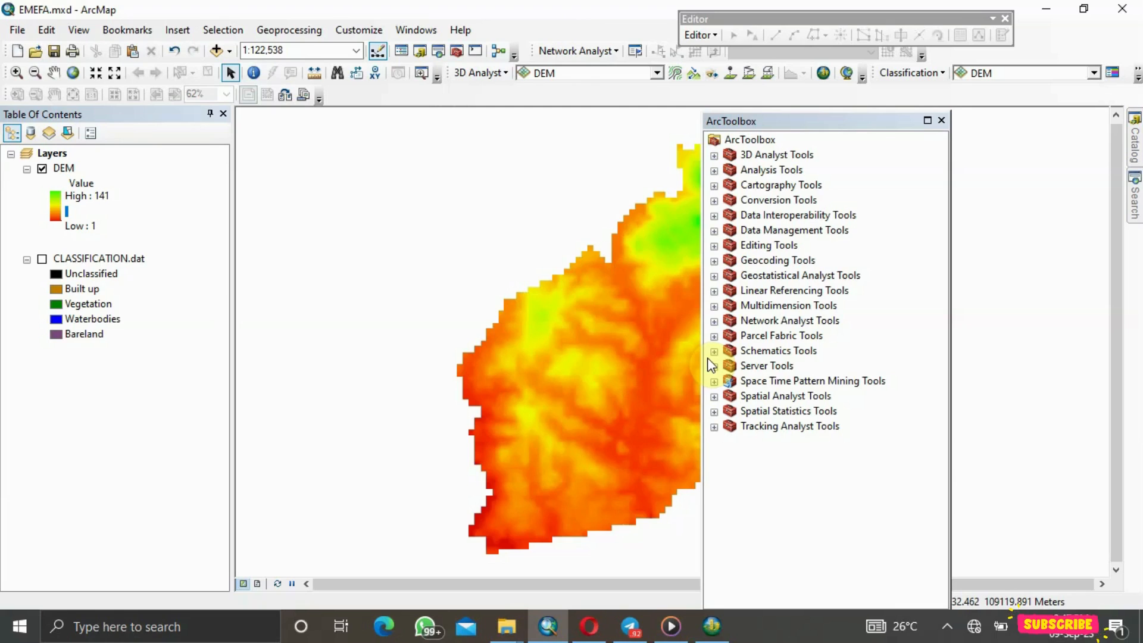
left_click(715, 397)
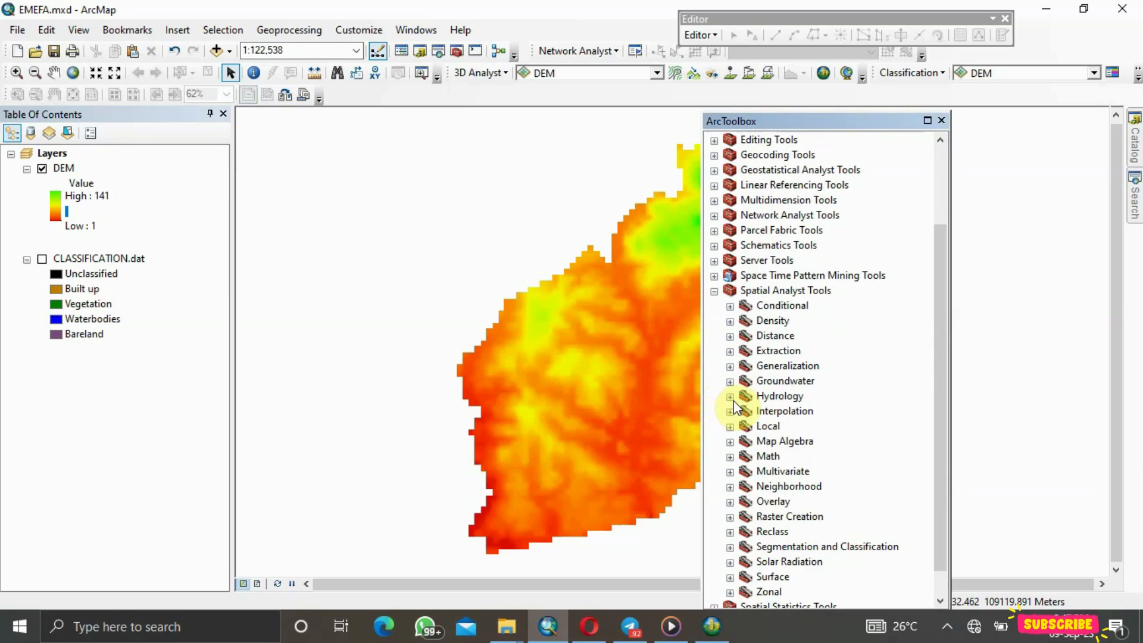
scroll(733, 400, "down", 1)
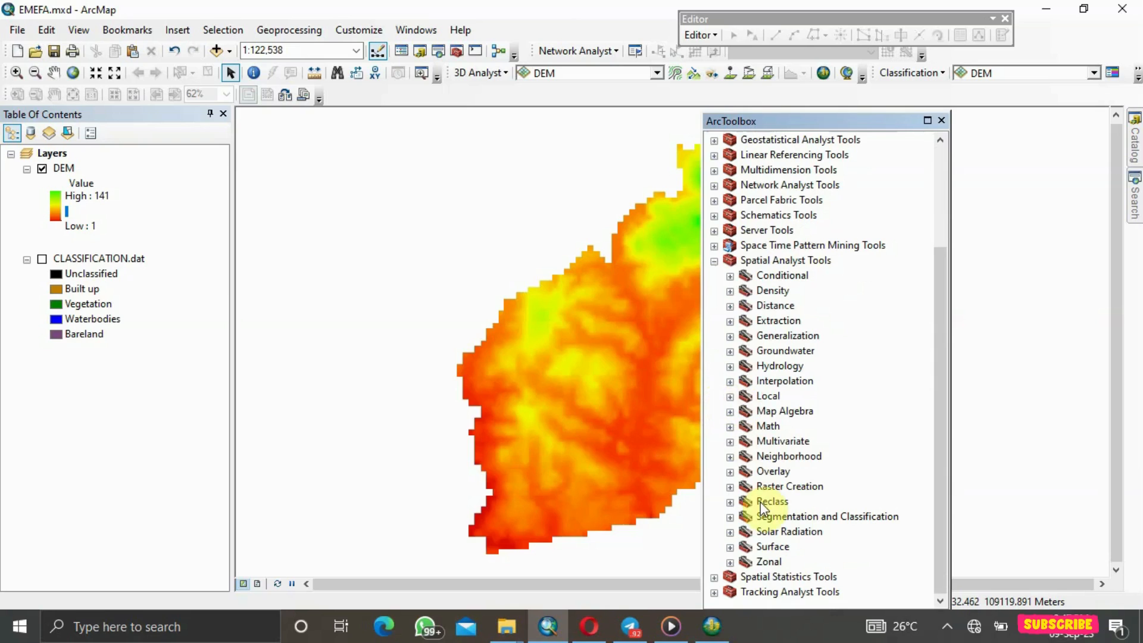
left_click(728, 547)
scroll(785, 462, "down", 1)
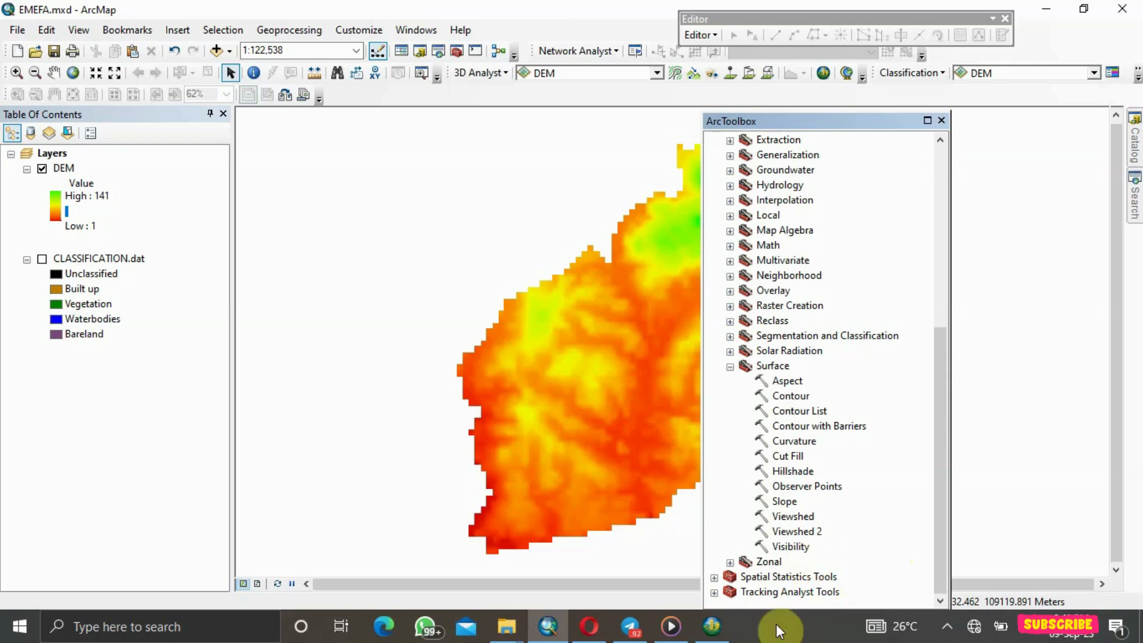
Switch to ArcScene and inspect the terrain close up, at full extent and from another angle.
left_click(716, 629)
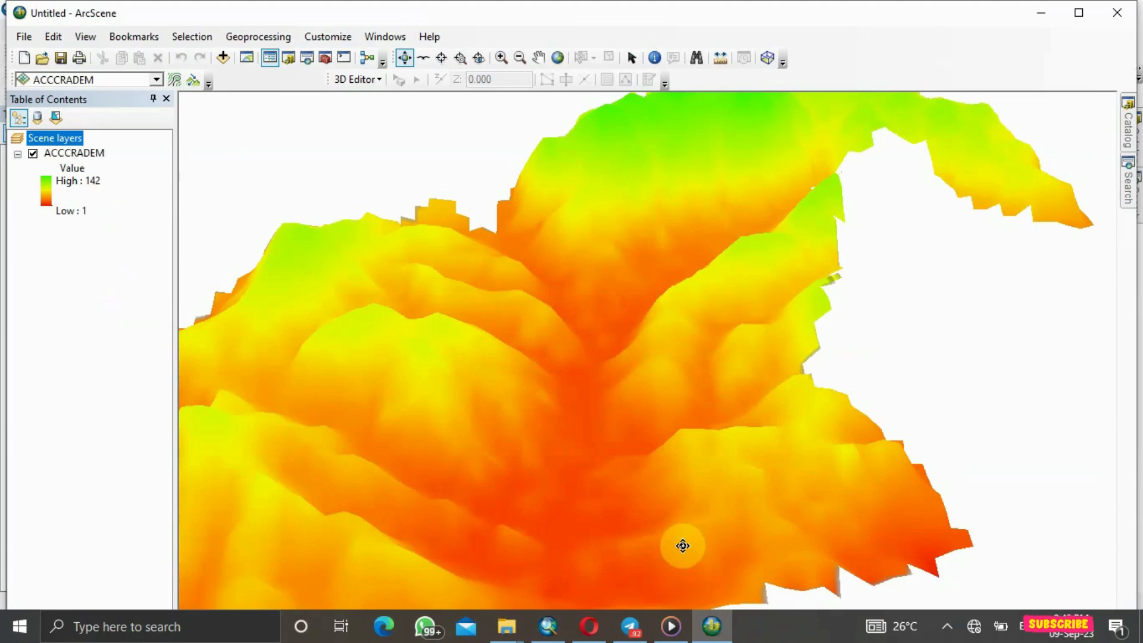
scroll(644, 589, "up", 3)
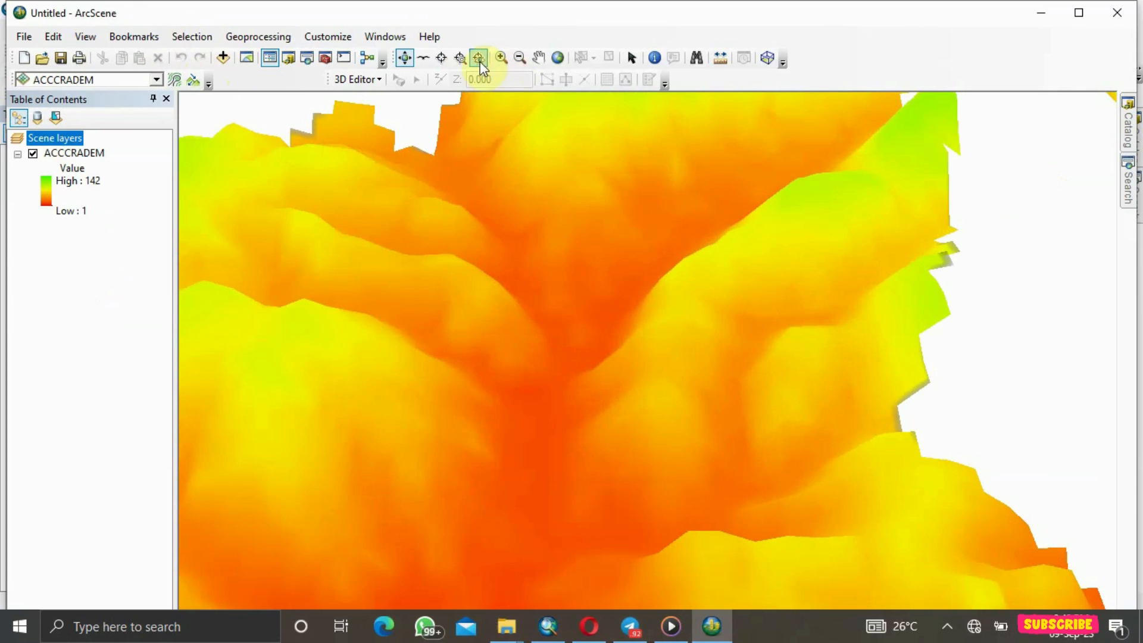
left_click_drag(520, 170, 521, 190)
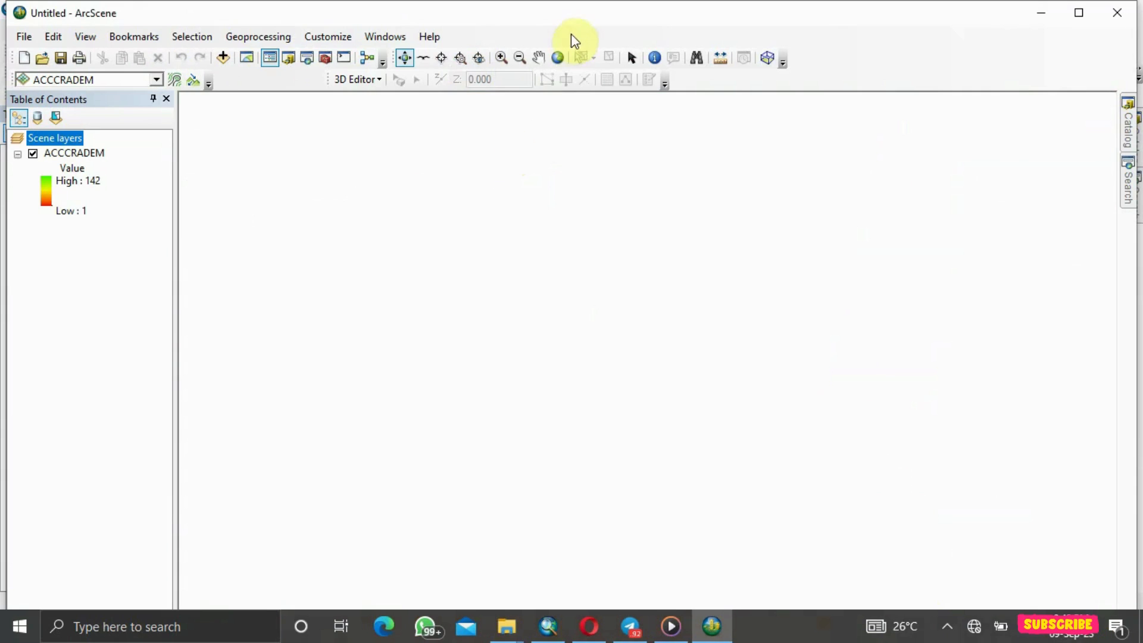
left_click(557, 58)
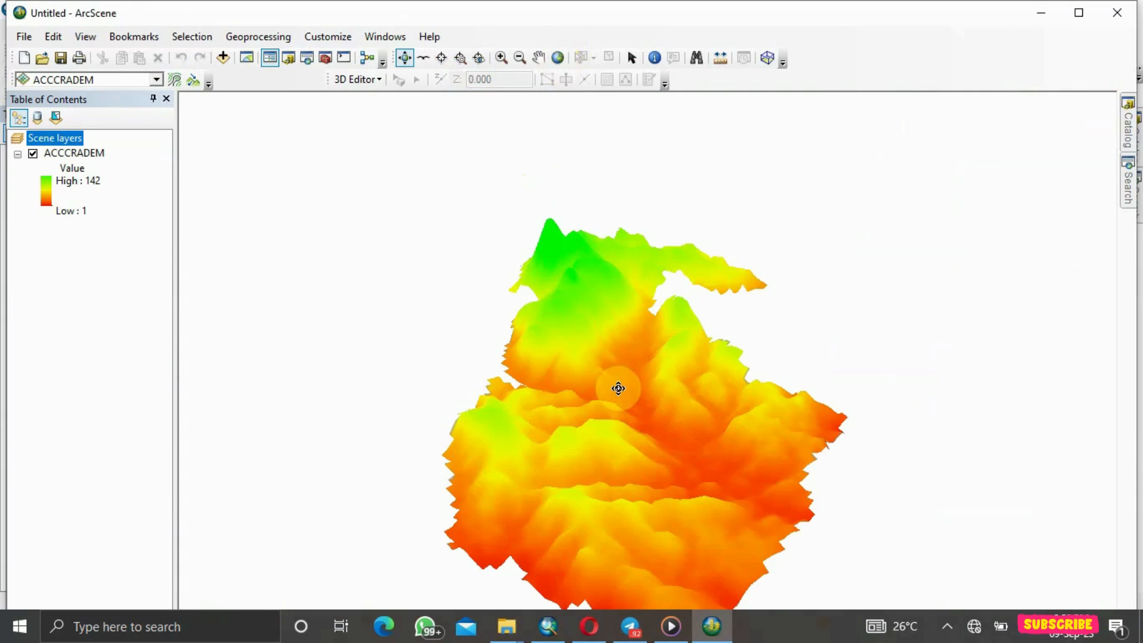
left_click_drag(625, 416, 493, 378)
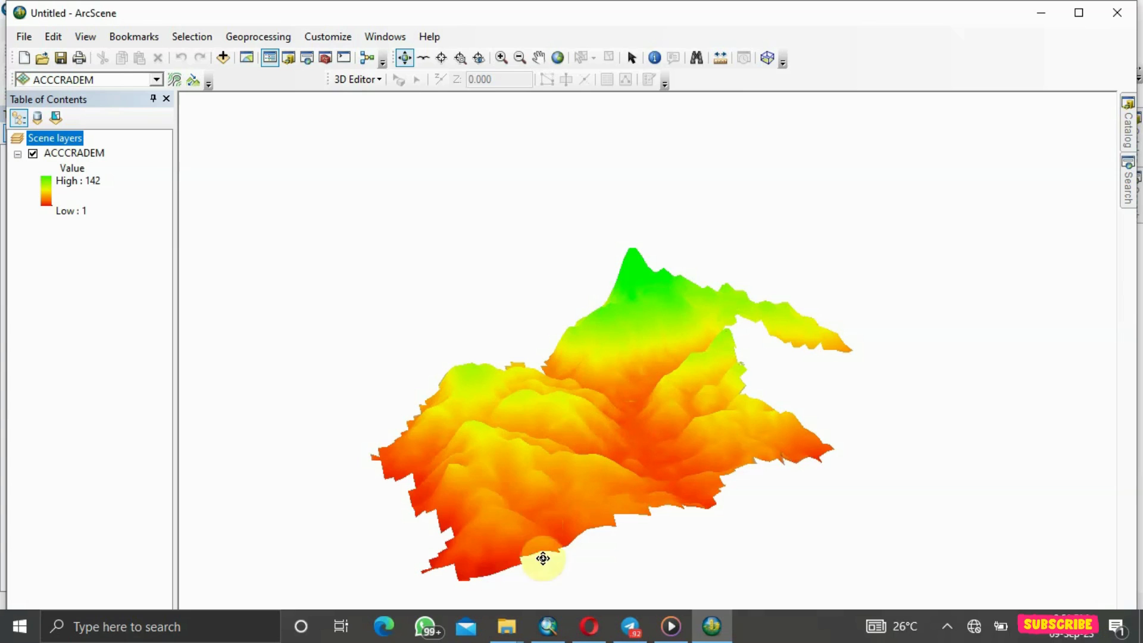
Switch to ArcMap, run the Aspect tool on the DEM layer with the planar method, and close ArcToolbox.
left_click(552, 629)
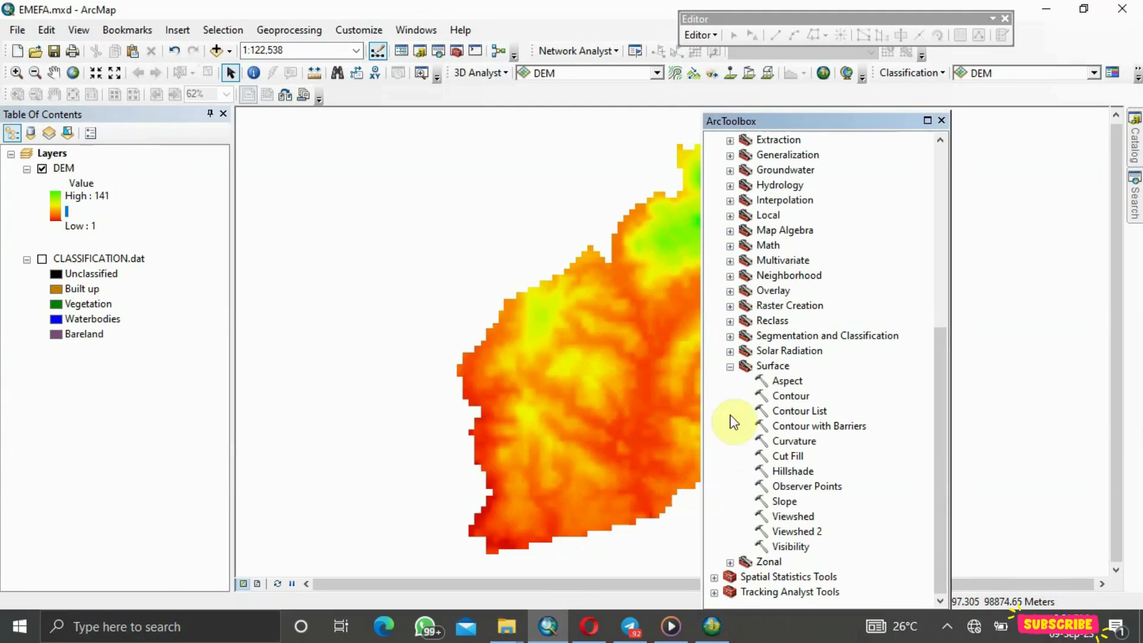
left_click(785, 380)
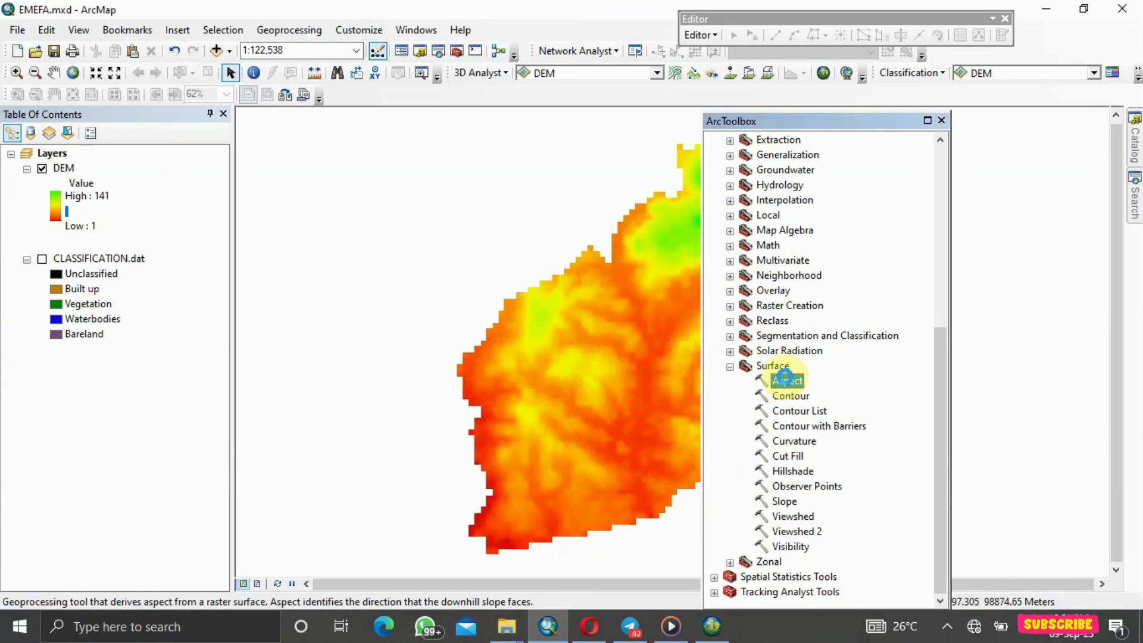
double_click(785, 379)
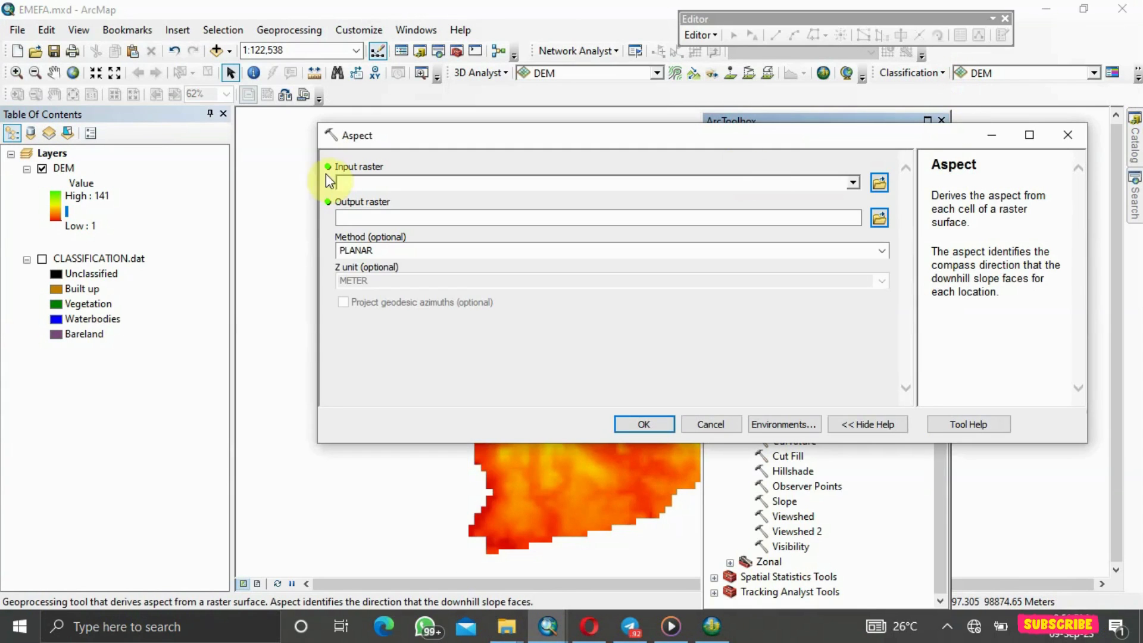
left_click(413, 180)
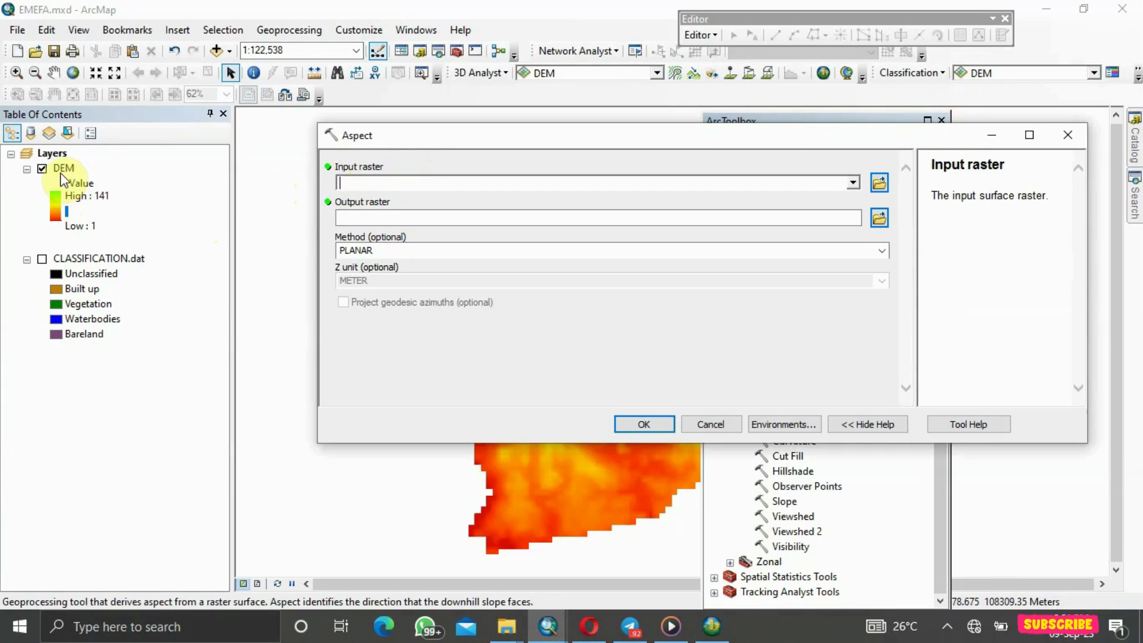
left_click_drag(60, 173, 394, 183)
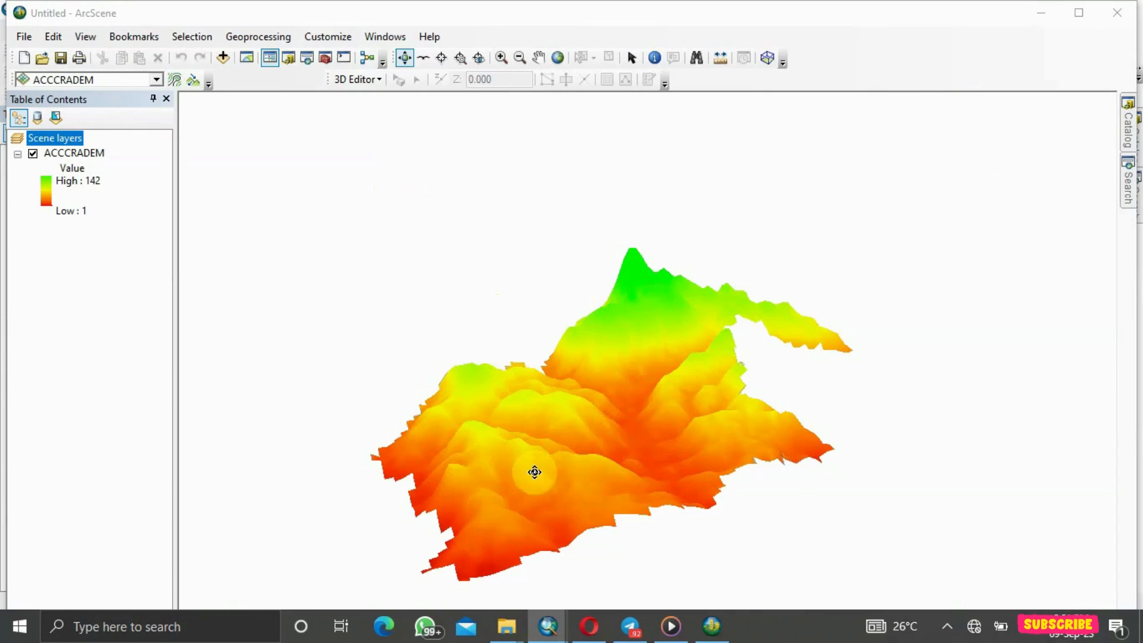
mouse_move(544, 631)
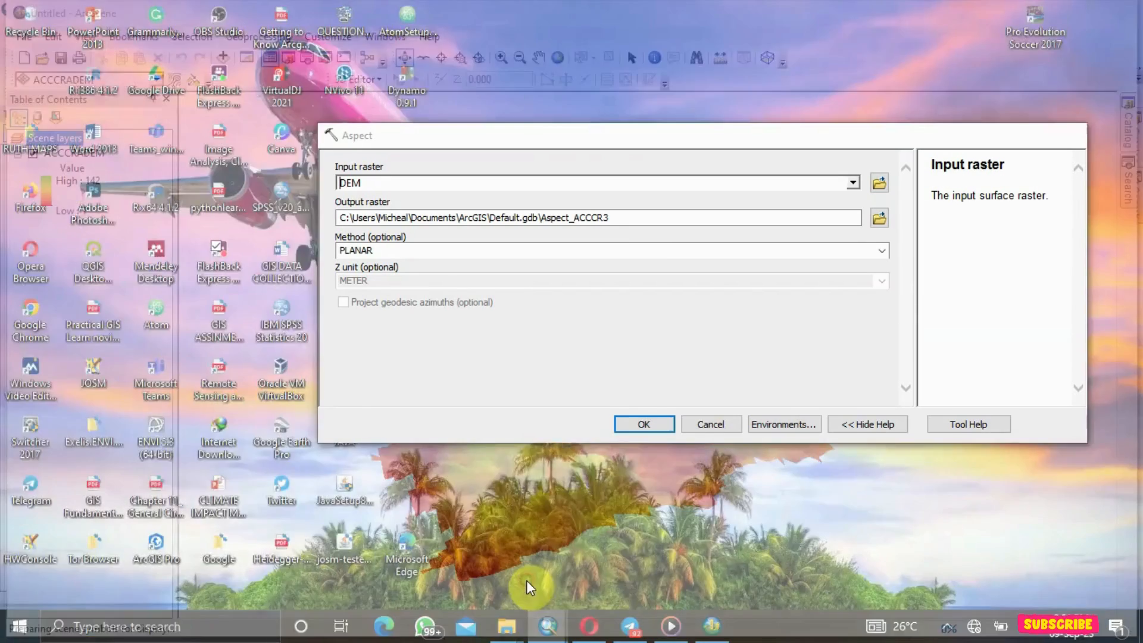
left_click(526, 579)
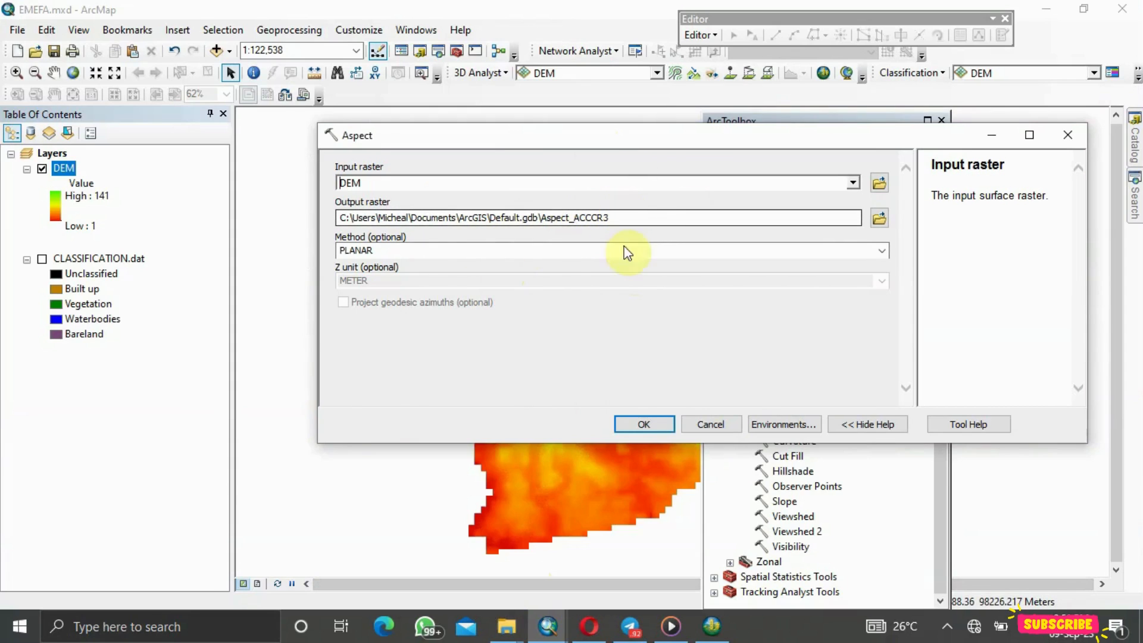
left_click(640, 425)
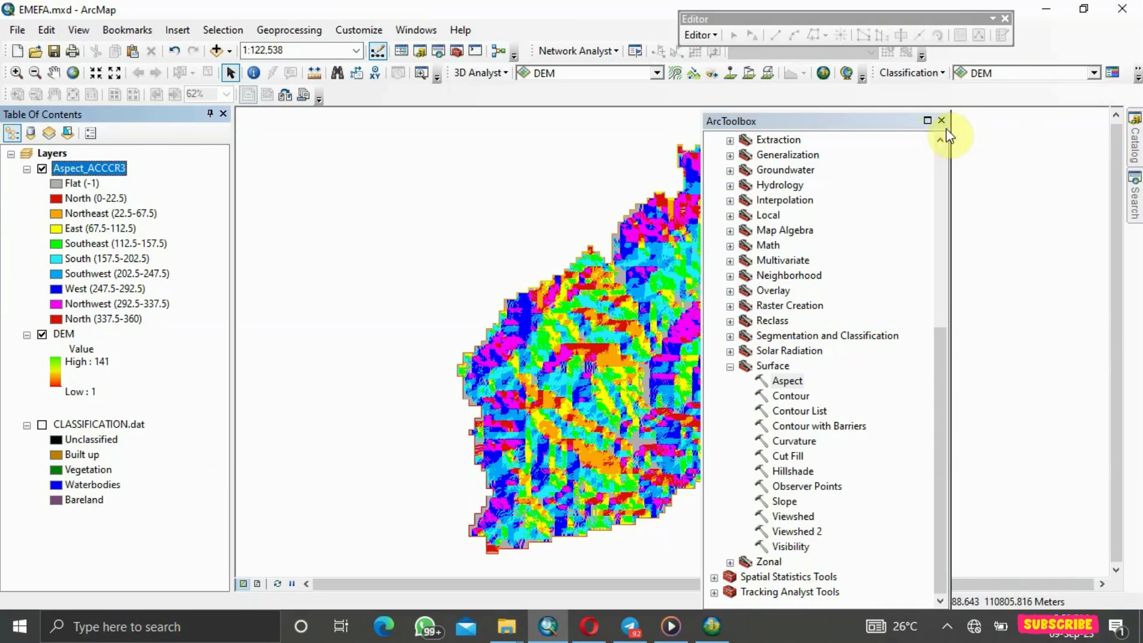
left_click(941, 120)
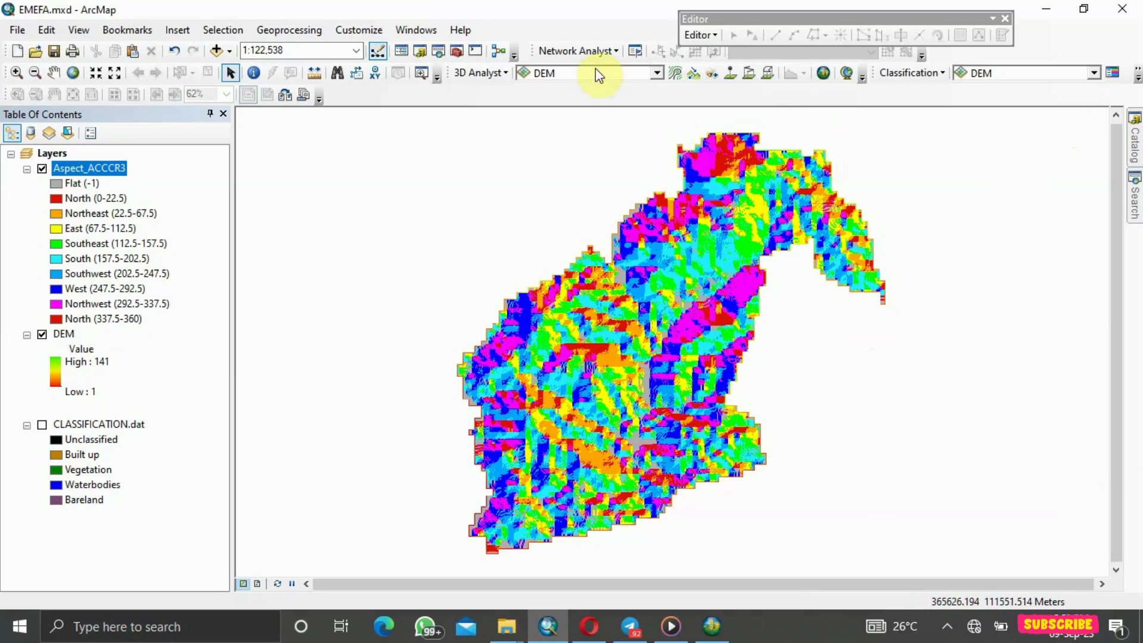
Run the Slope tool on the DEM layer with degree output and the planar method, and close ArcToolbox.
left_click(456, 50)
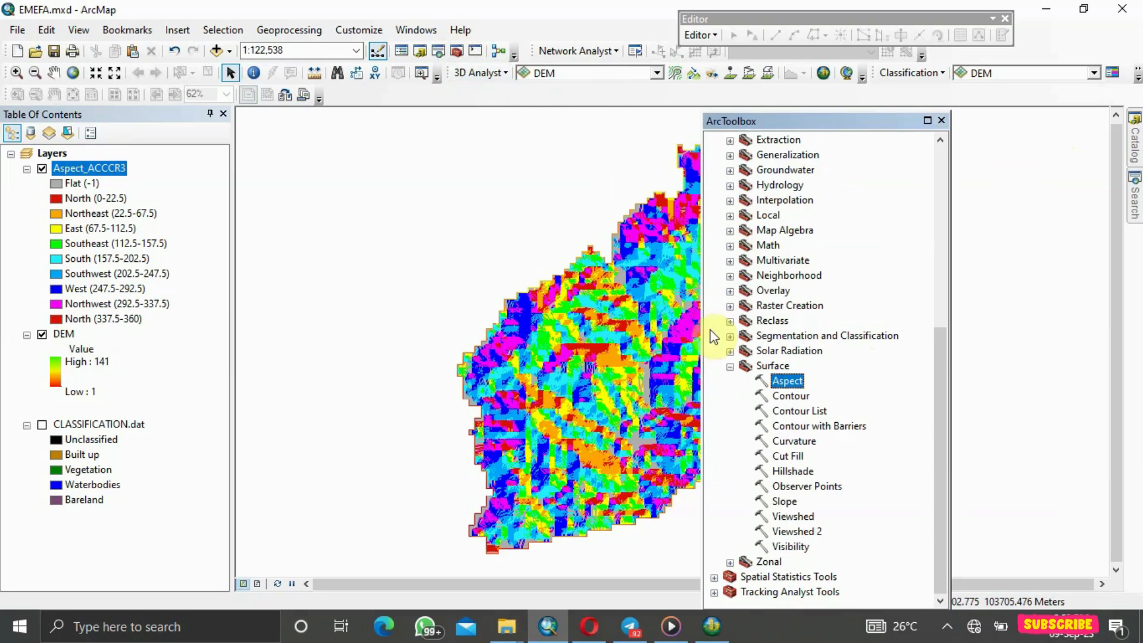
double_click(778, 502)
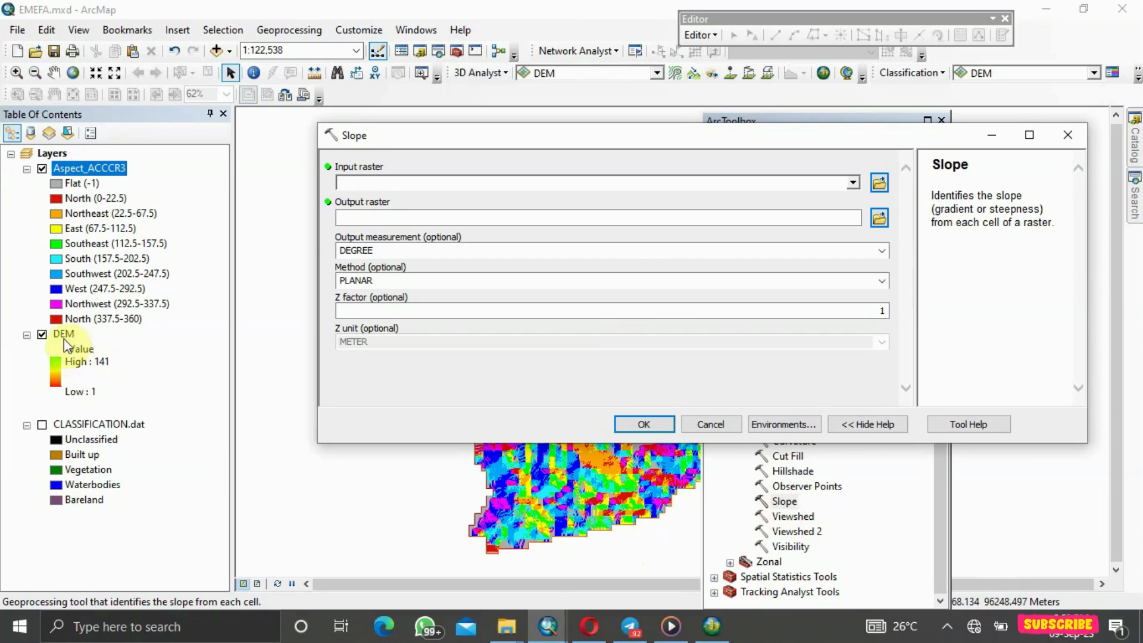
left_click_drag(63, 334, 375, 184)
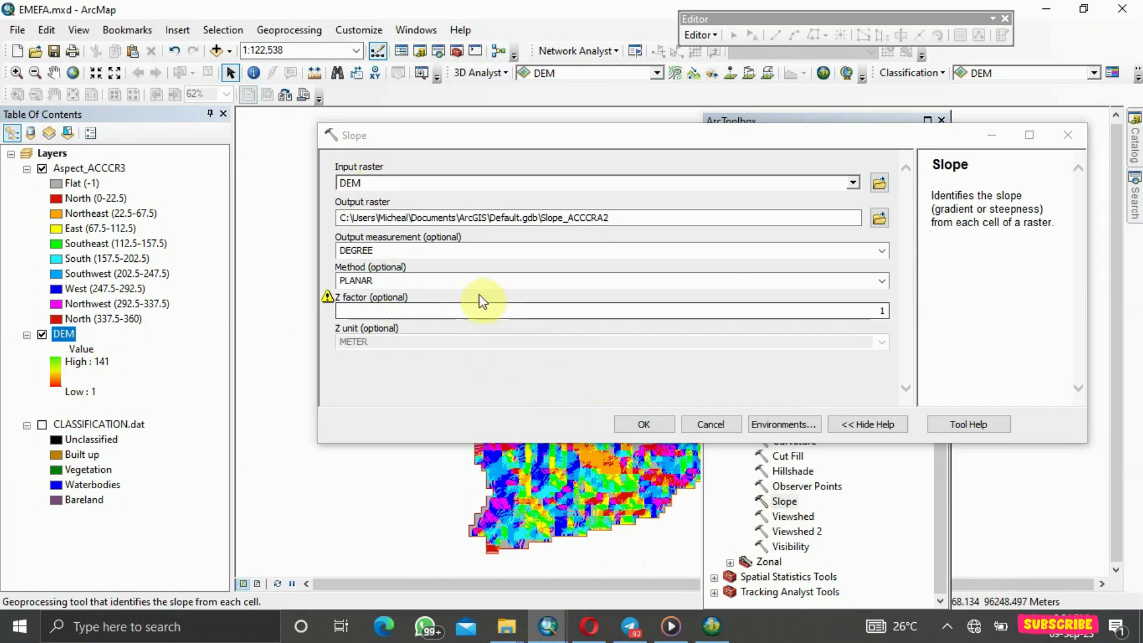
left_click(640, 424)
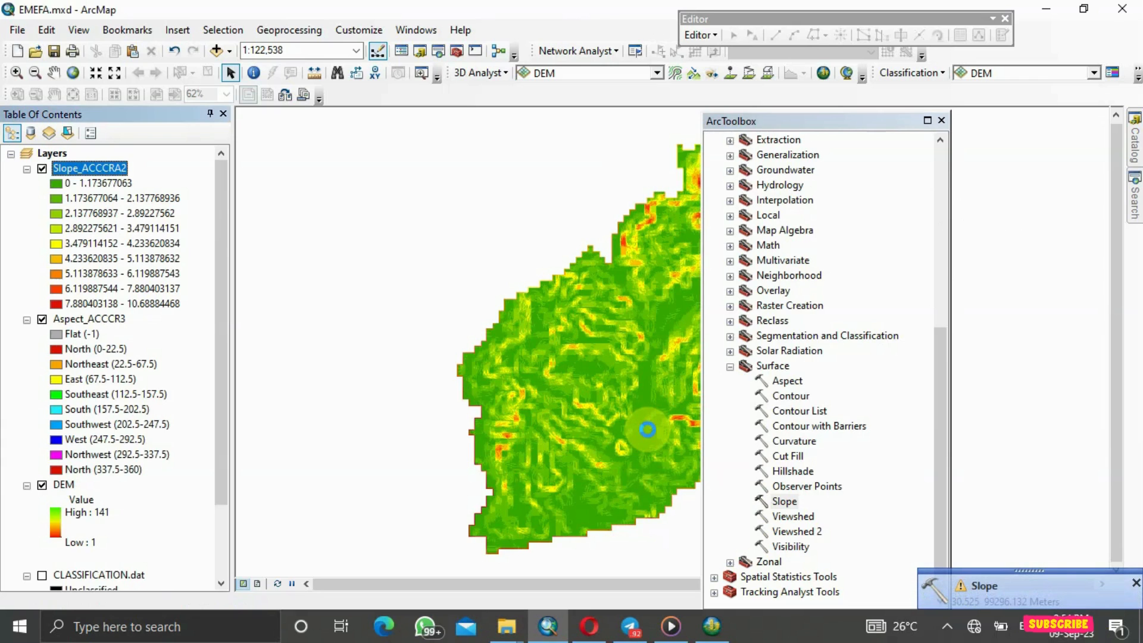
left_click(942, 120)
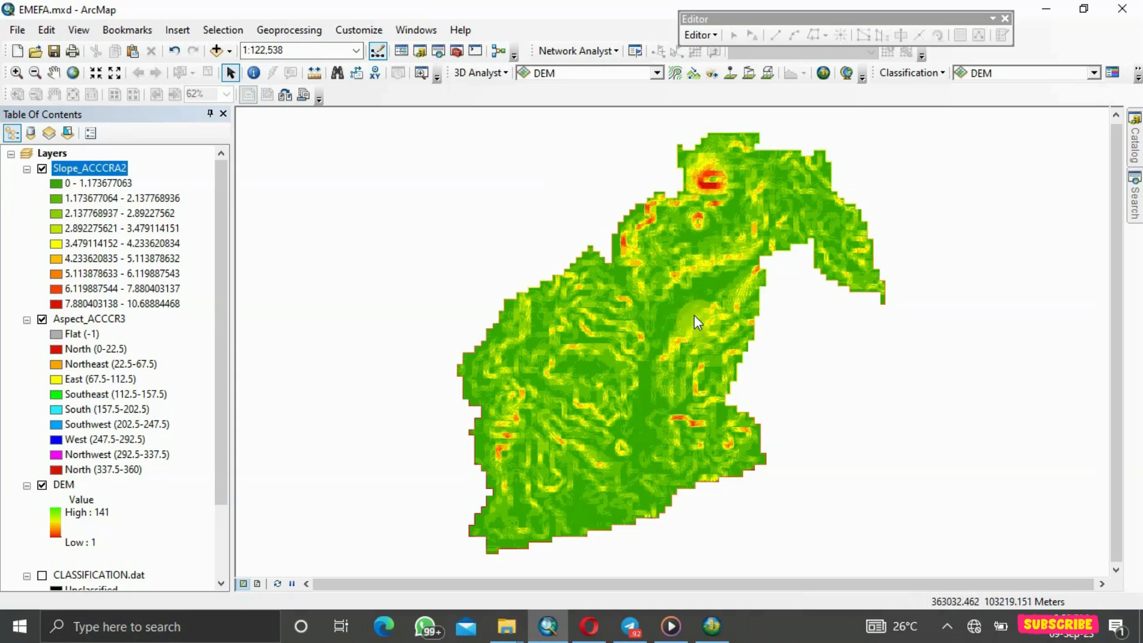
Switch to ArcScene to view the 3D terrain, return to ArcMap, and check the Surface tools in ArcToolbox.
left_click(711, 625)
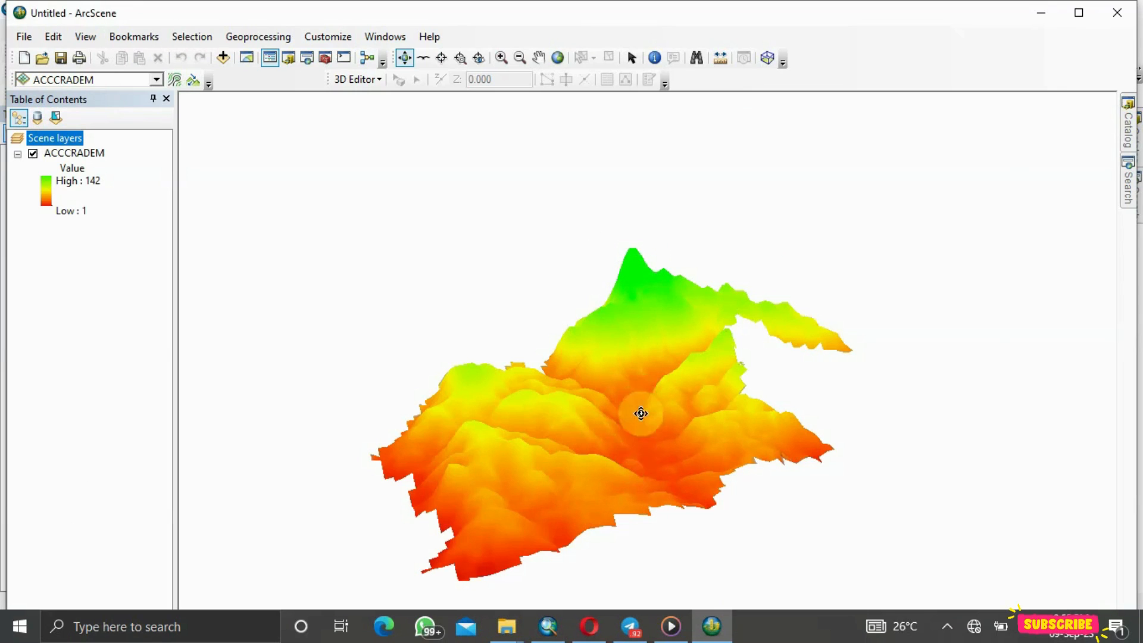
left_click(550, 630)
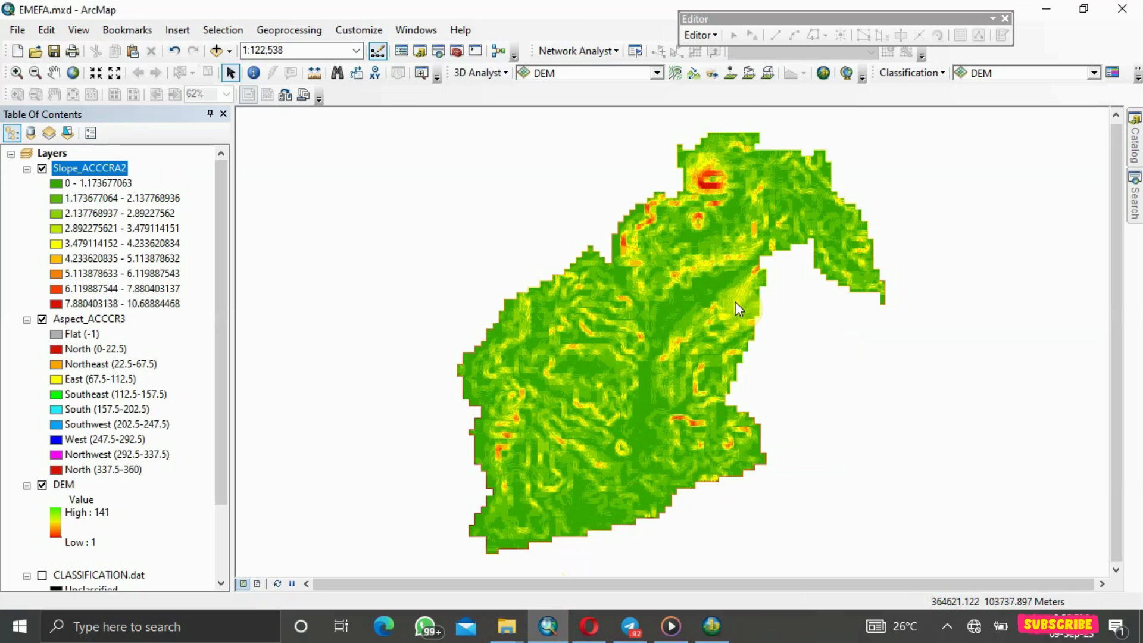
left_click(456, 51)
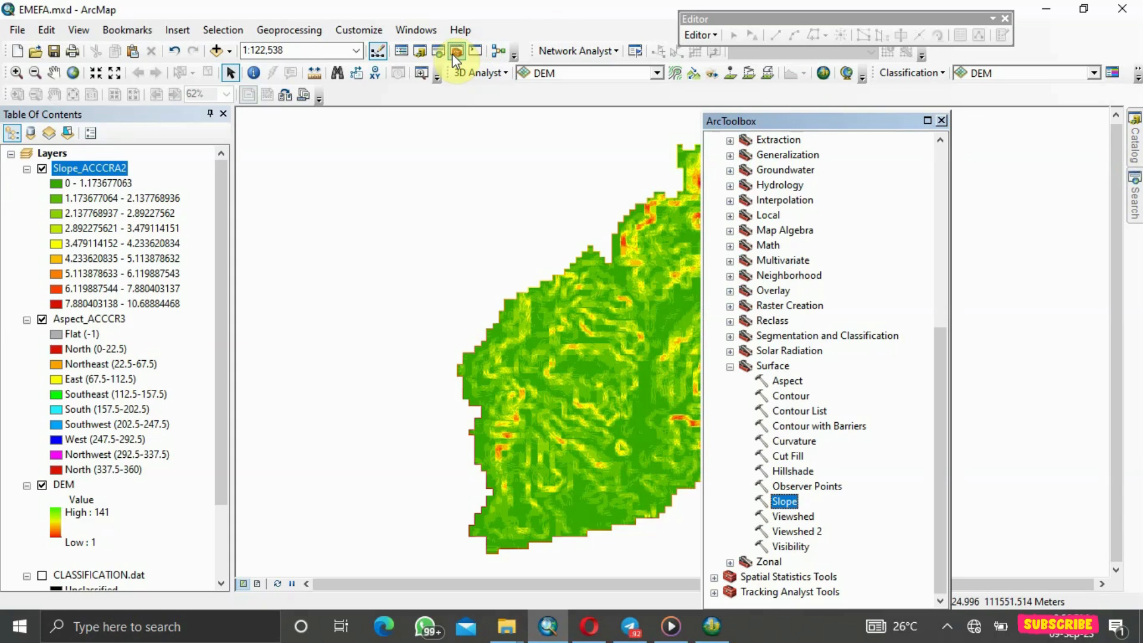
left_click(943, 119)
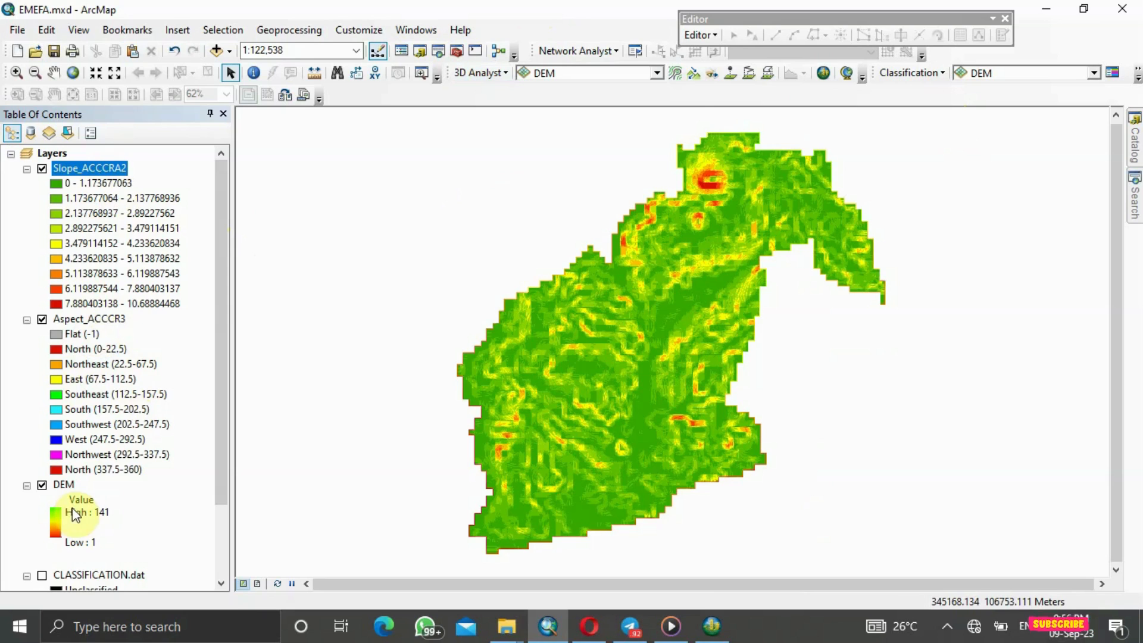
Turn the CLASSIFICATION.dat layer on and back off.
scroll(219, 411, "down", 2)
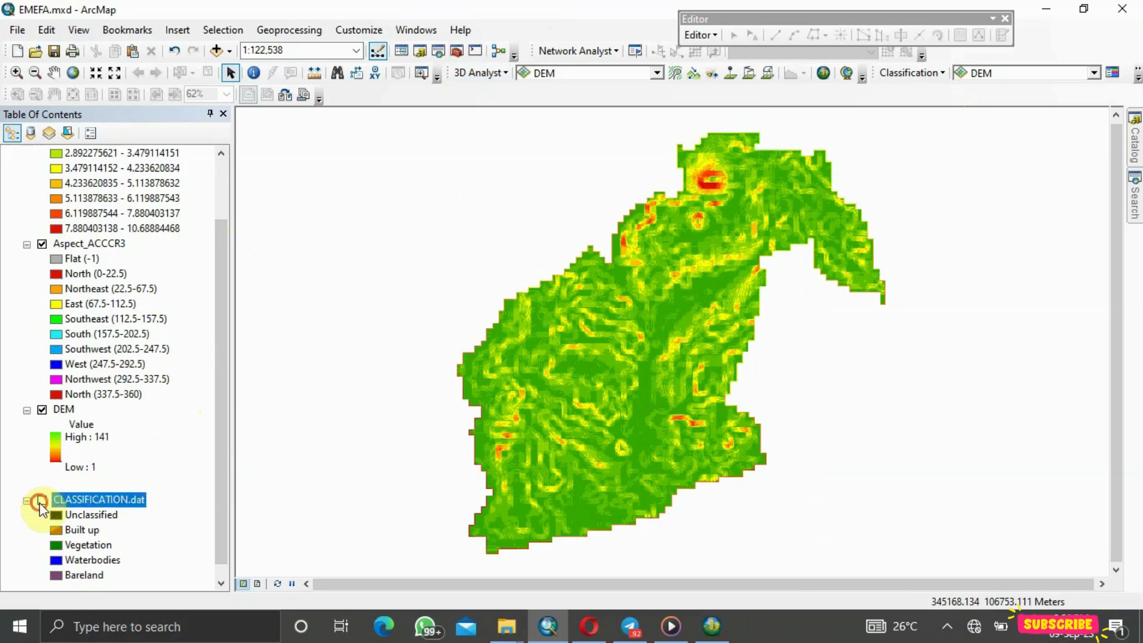
left_click(39, 502)
left_click(40, 500)
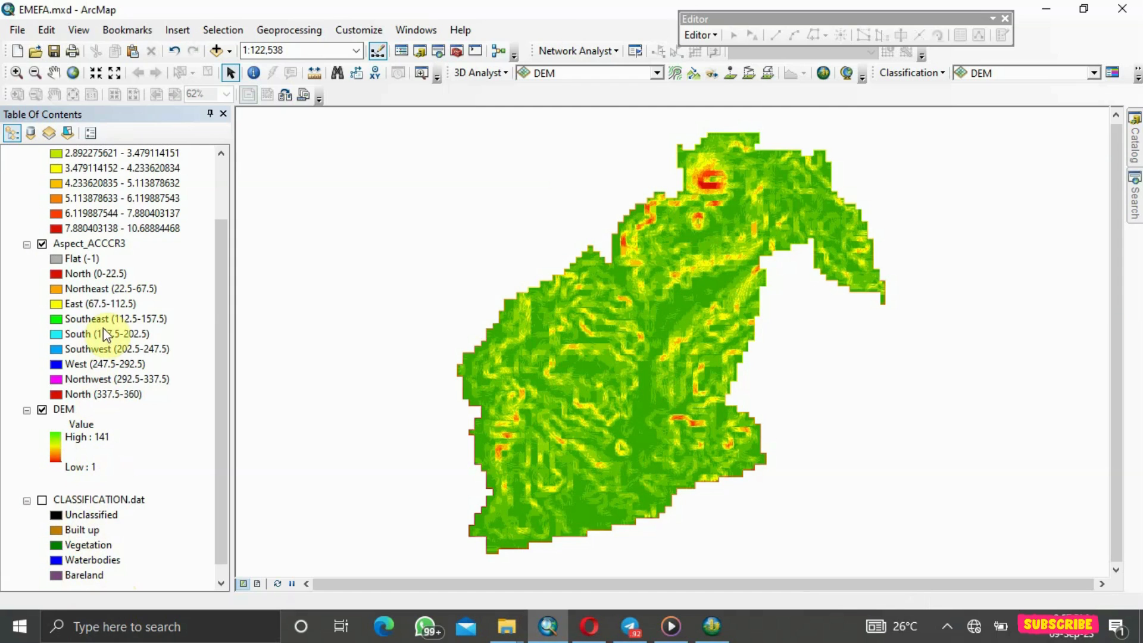
Set the Aspect_ACCCR3 layer's classified symbology to 4 classes.
right_click(100, 247)
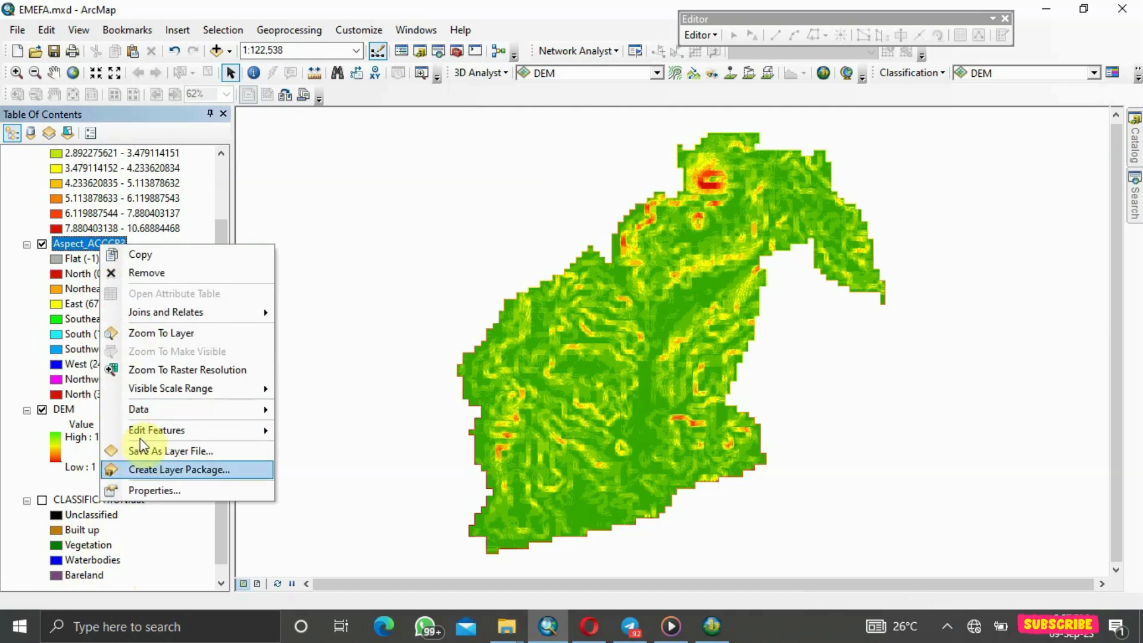
left_click(136, 492)
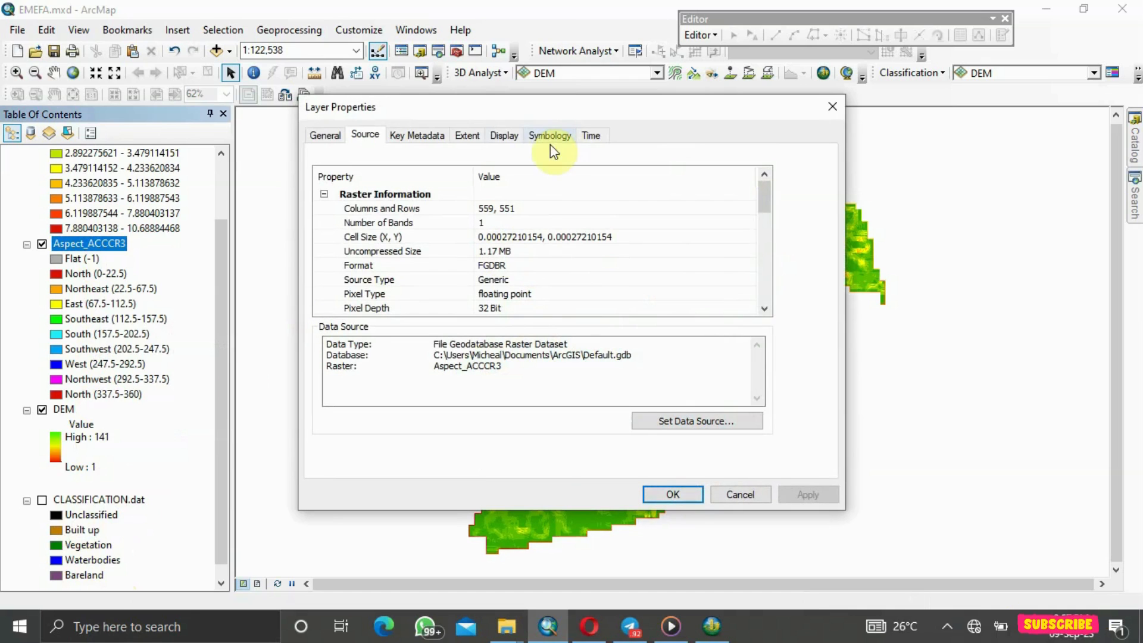
left_click(531, 137)
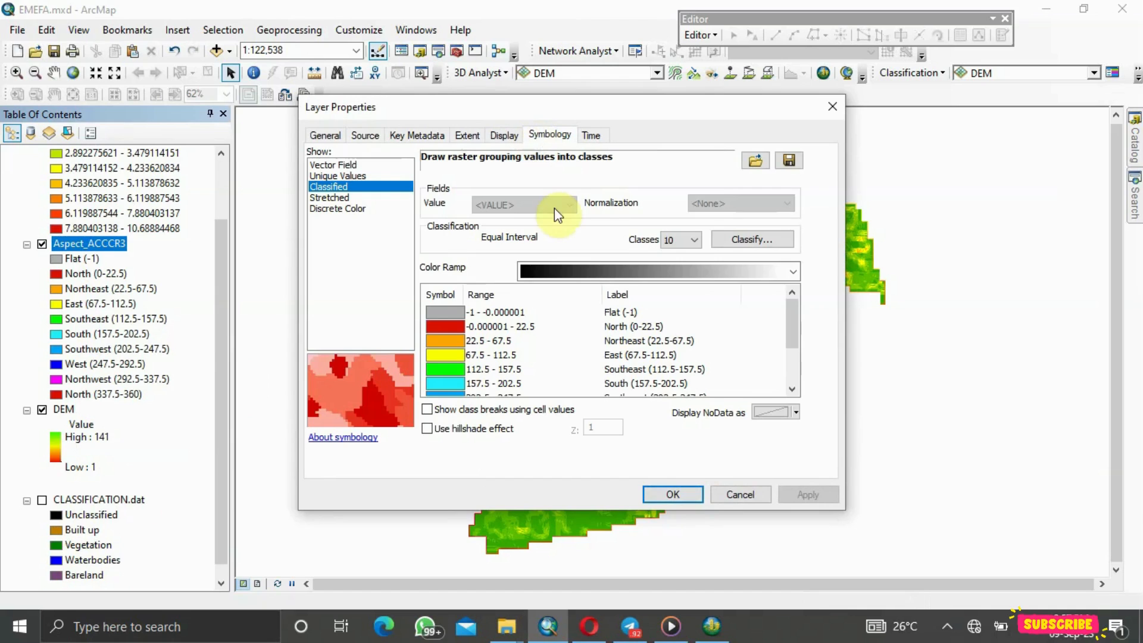
left_click(692, 240)
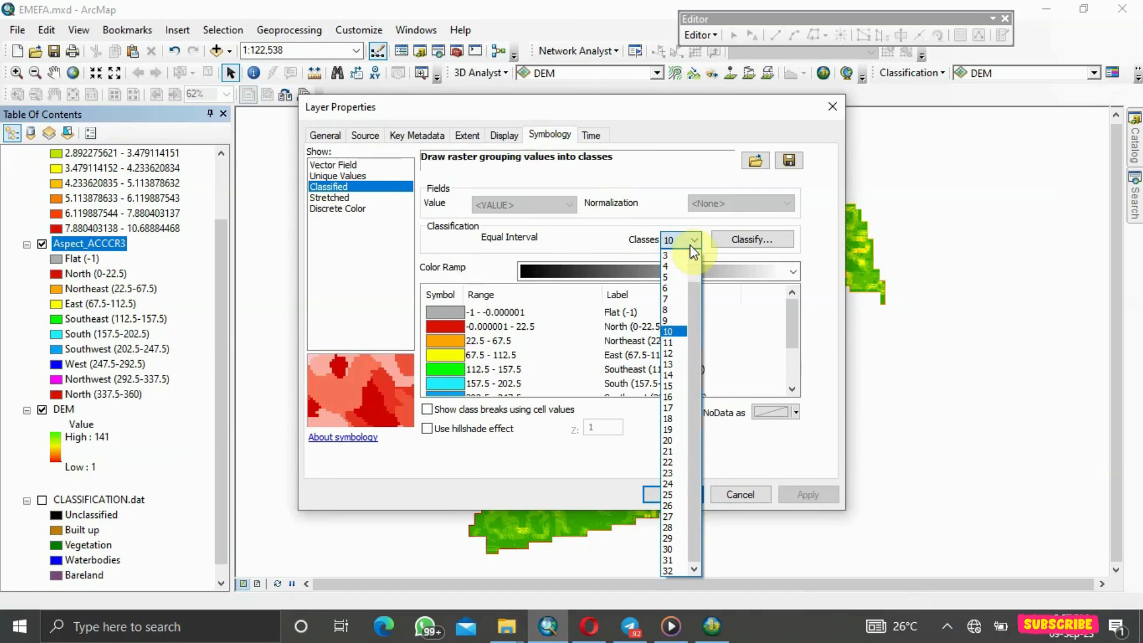
left_click(670, 267)
left_click(814, 494)
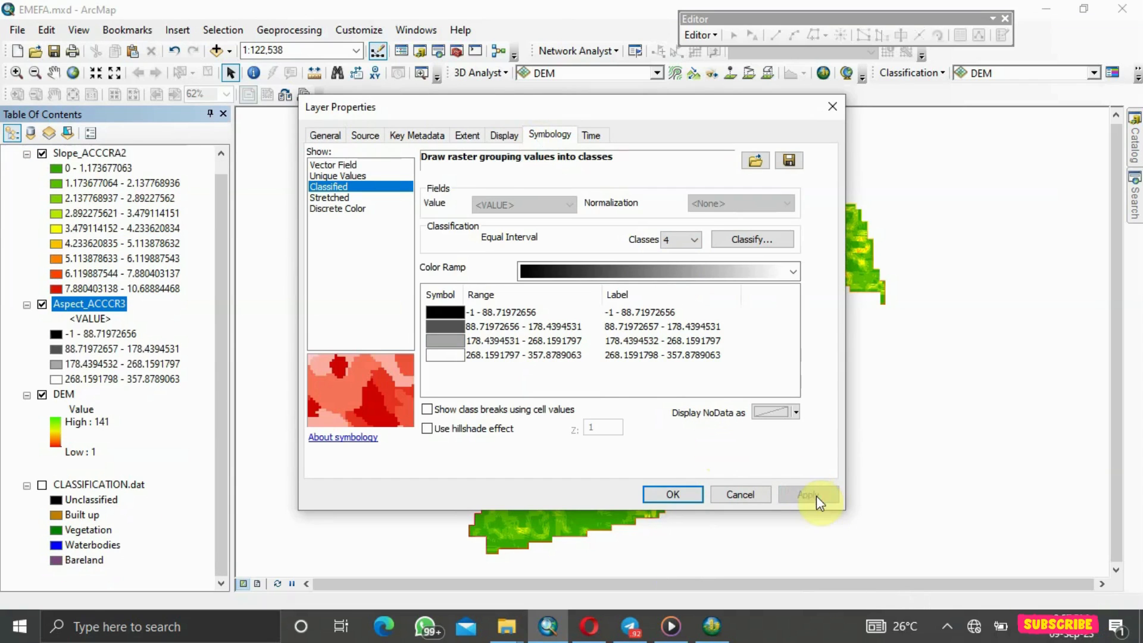
left_click(687, 497)
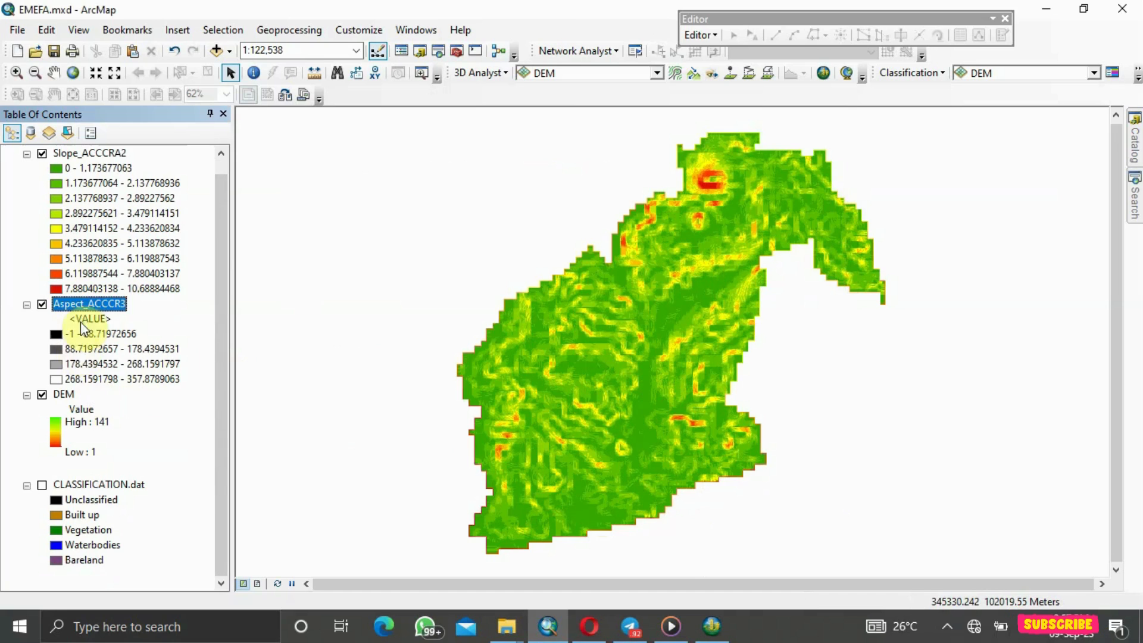
Hide the Slope_ACCCRA2 layer and apply the blue-yellow-red color ramp to the Aspect_ACCCR3 classes.
left_click(42, 154)
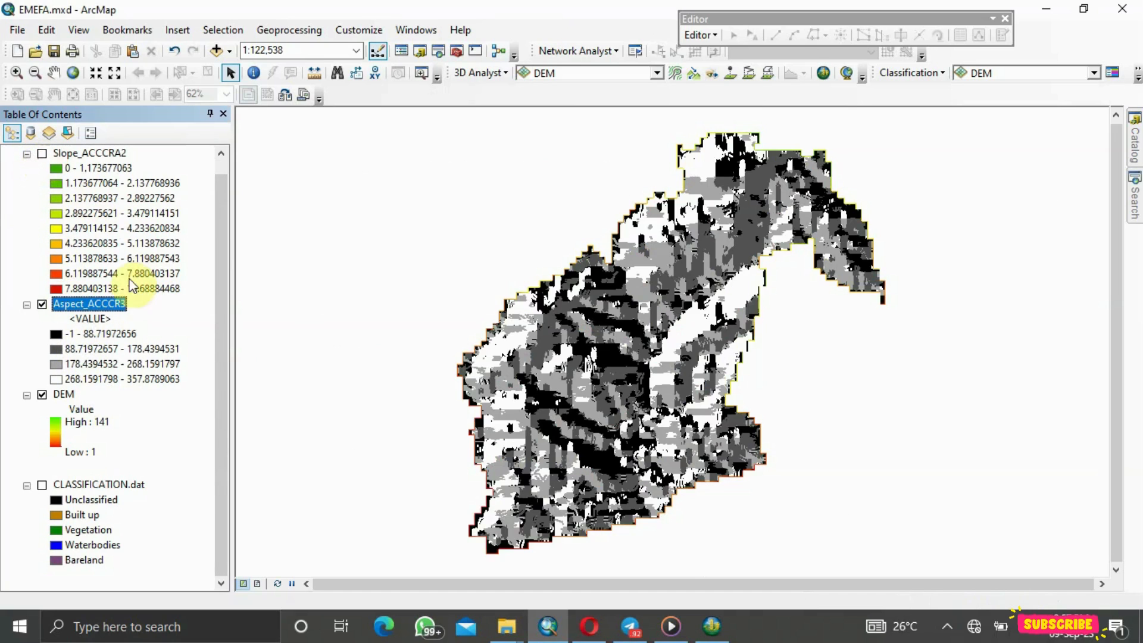
right_click(87, 305)
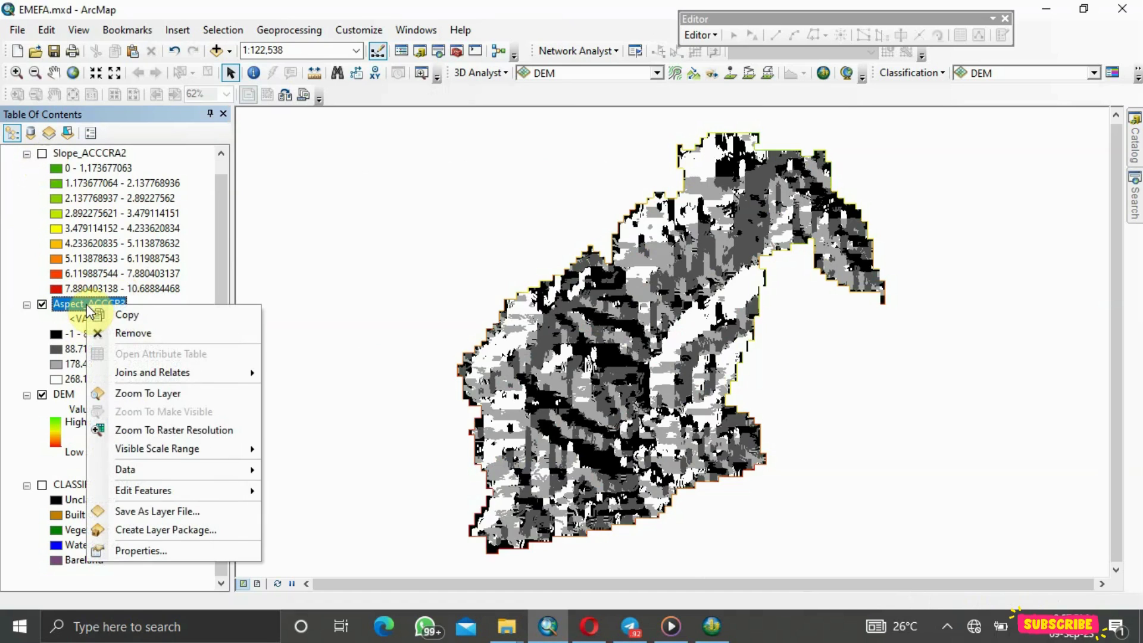
left_click(150, 552)
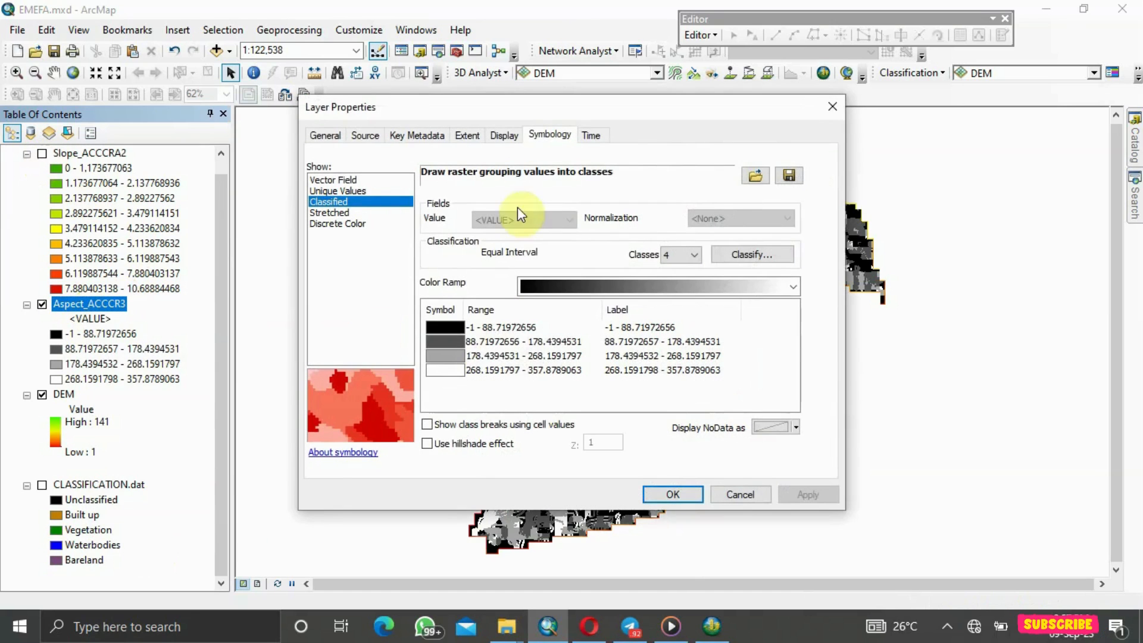
left_click(787, 287)
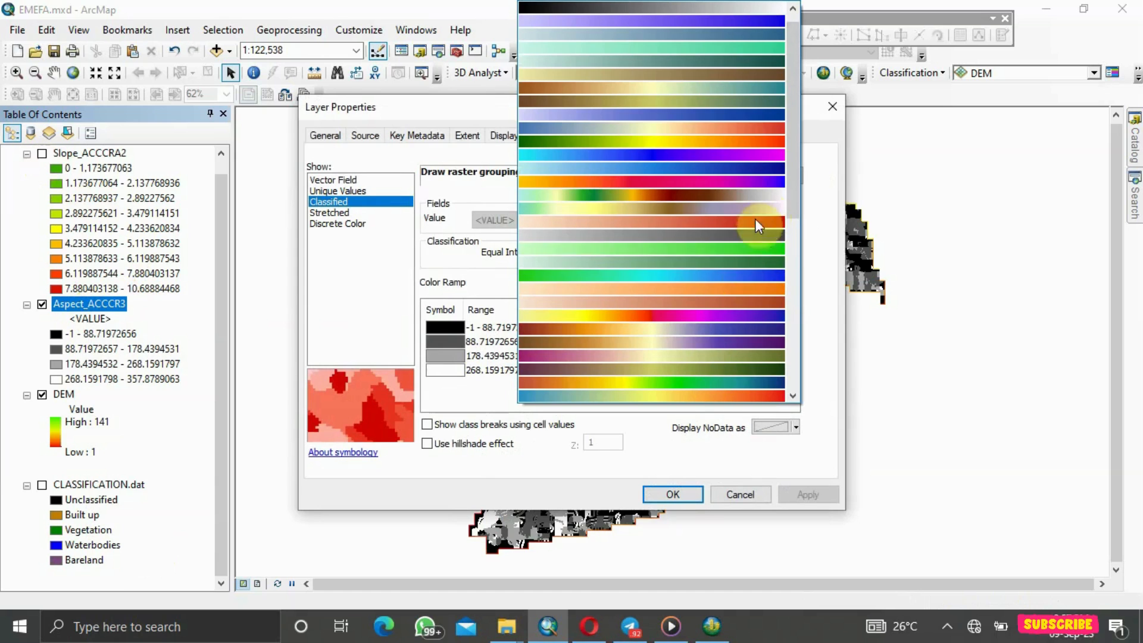
scroll(771, 209, "down", 3)
scroll(768, 220, "down", 2)
left_click(759, 244)
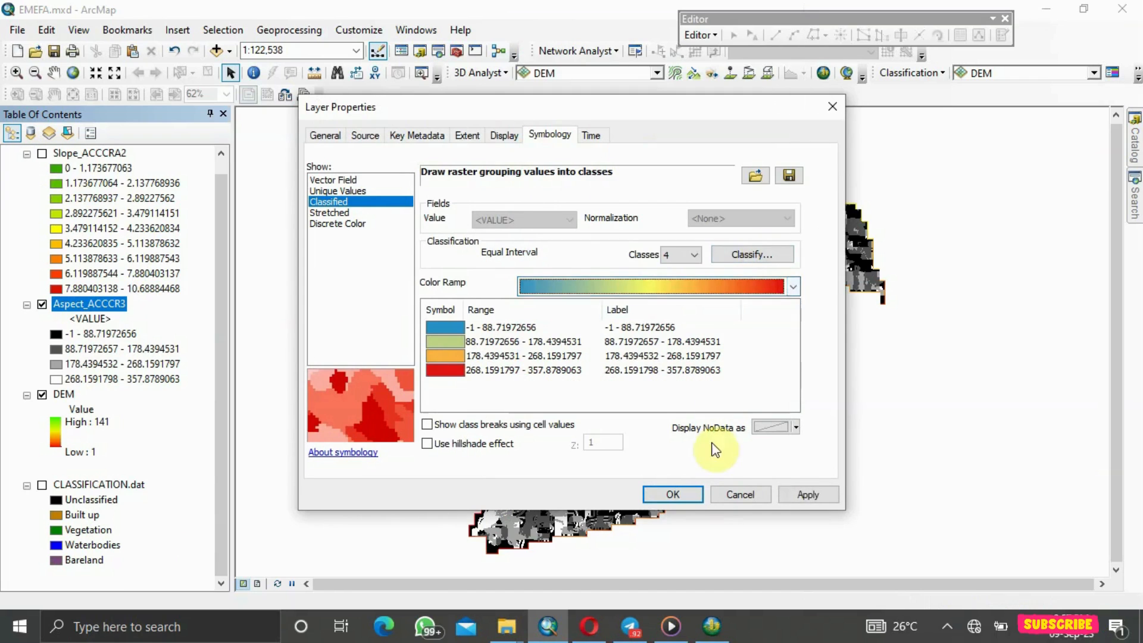
left_click(679, 494)
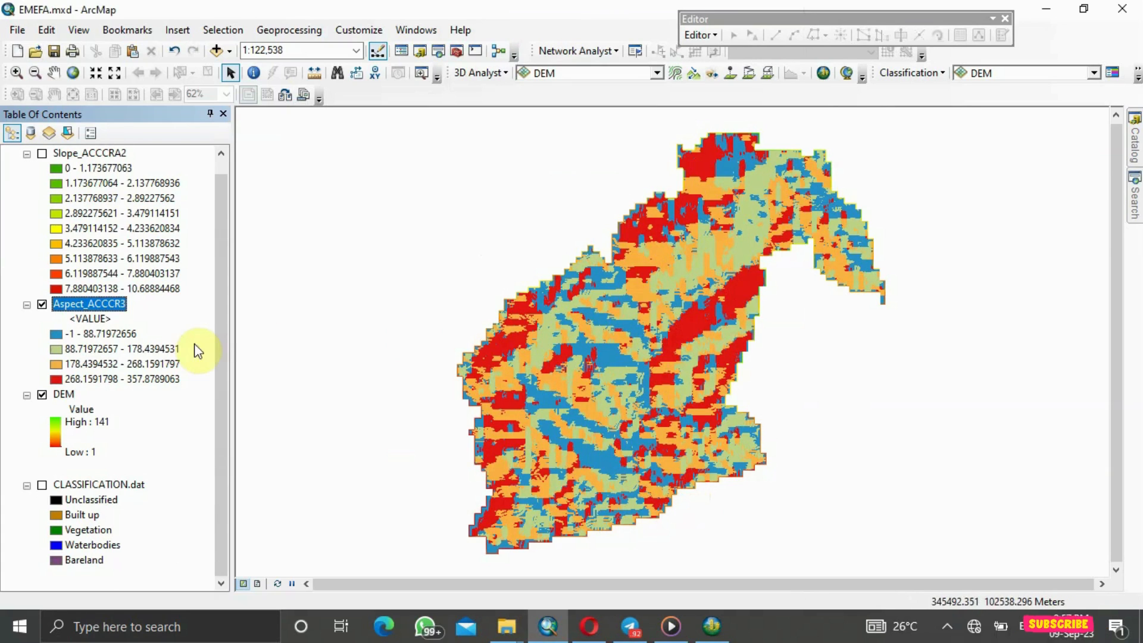
Set the Slope_ACCCRA2 layer's classified symbology to 4 classes and make the layer visible.
scroll(118, 220, "up", 1)
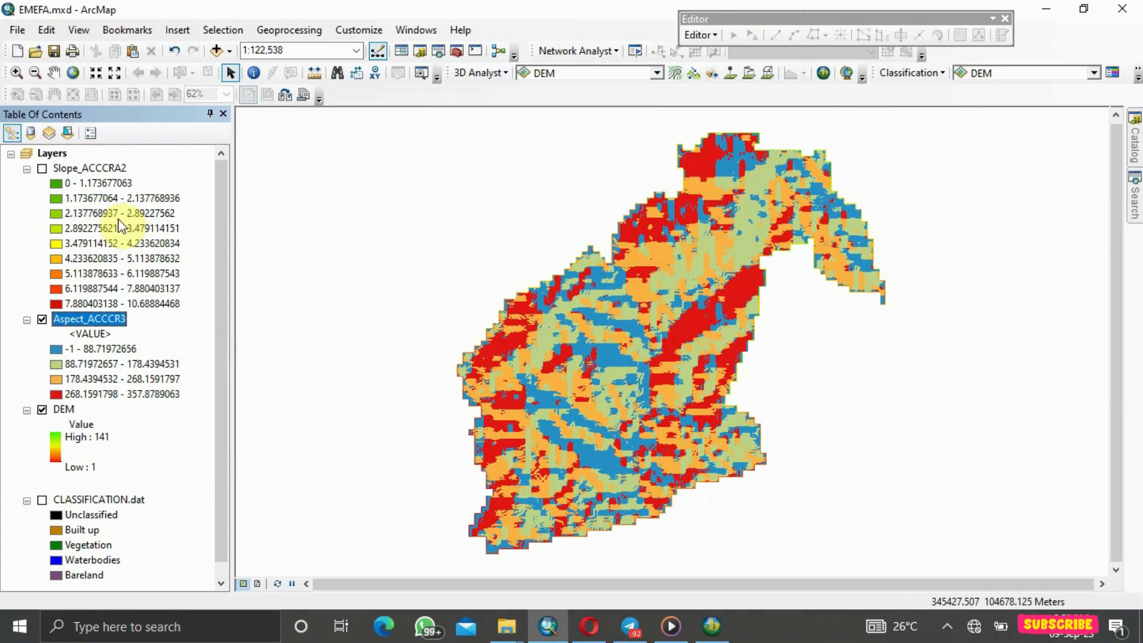
left_click(99, 167)
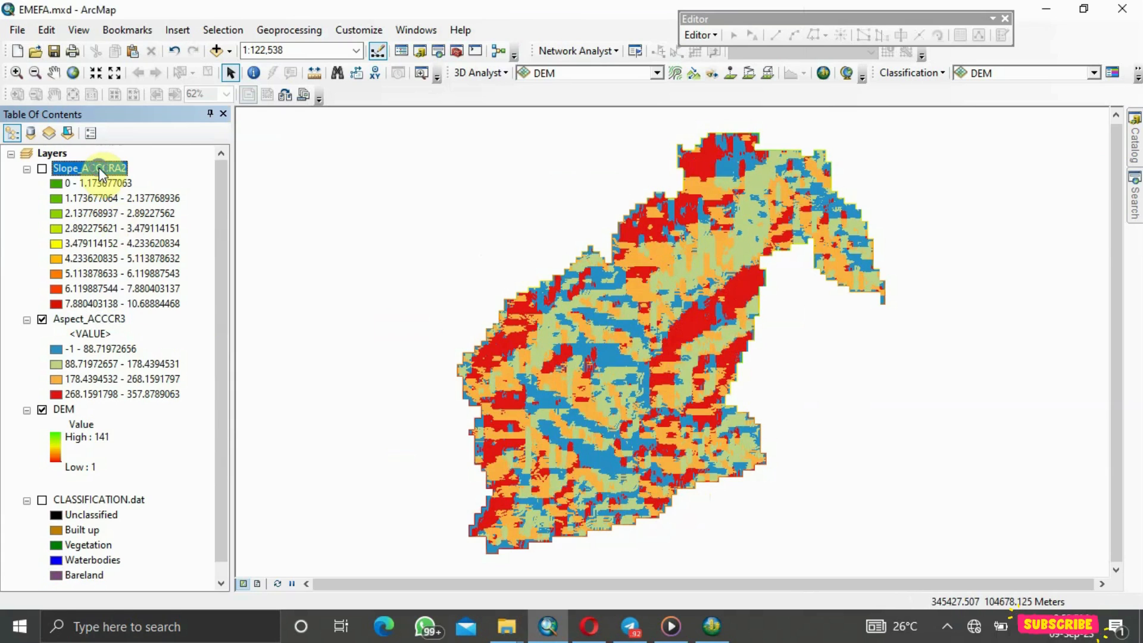
right_click(98, 167)
left_click(142, 414)
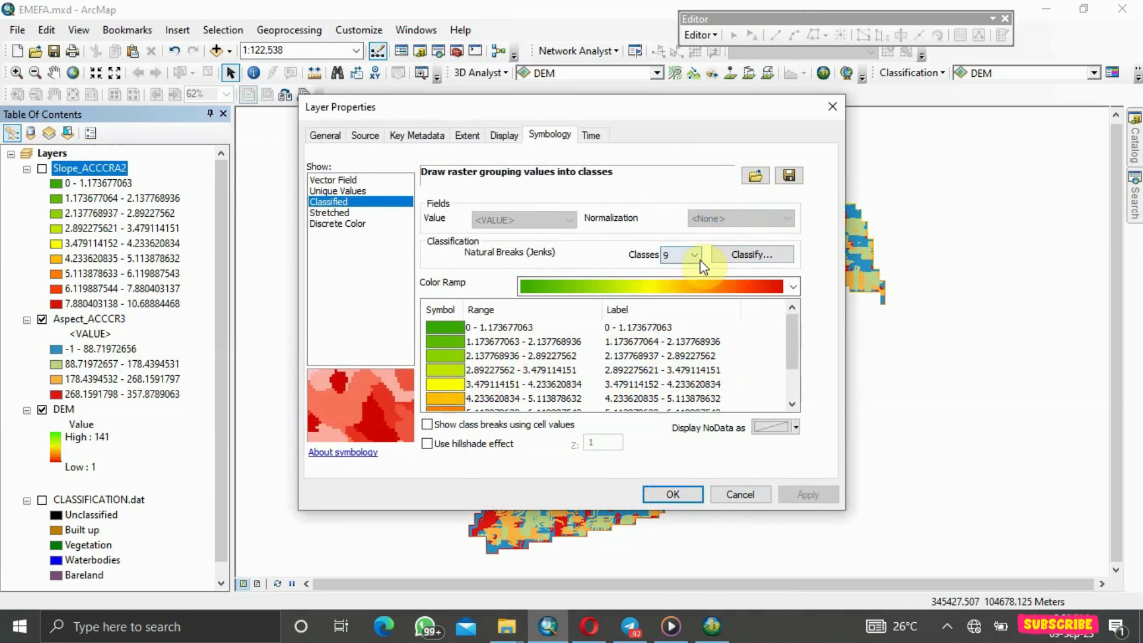
left_click(696, 259)
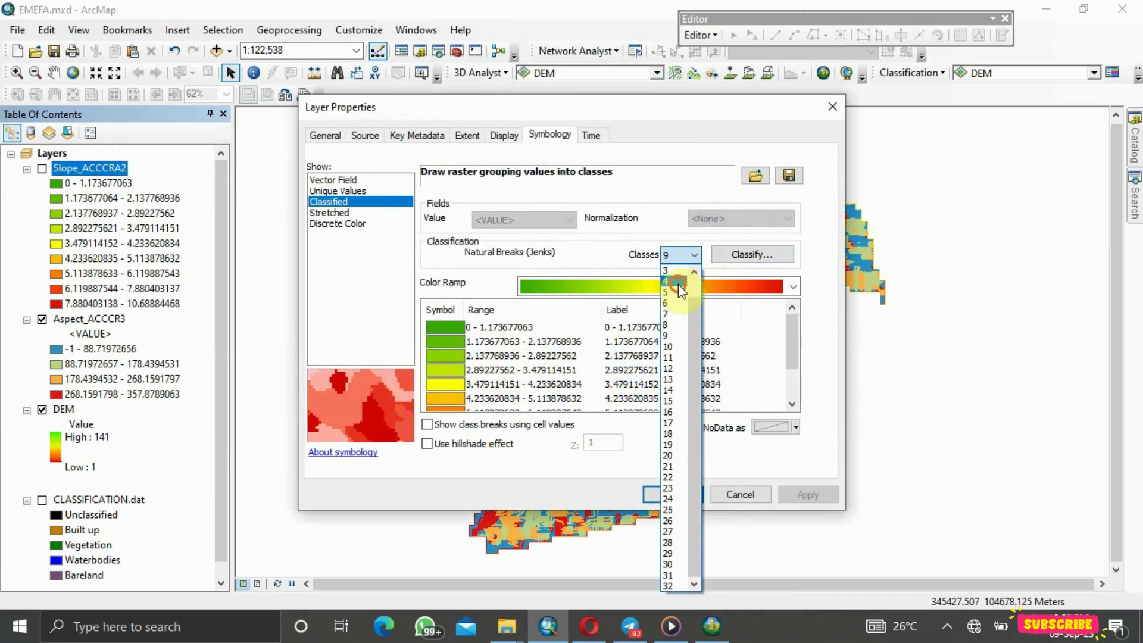
left_click(677, 282)
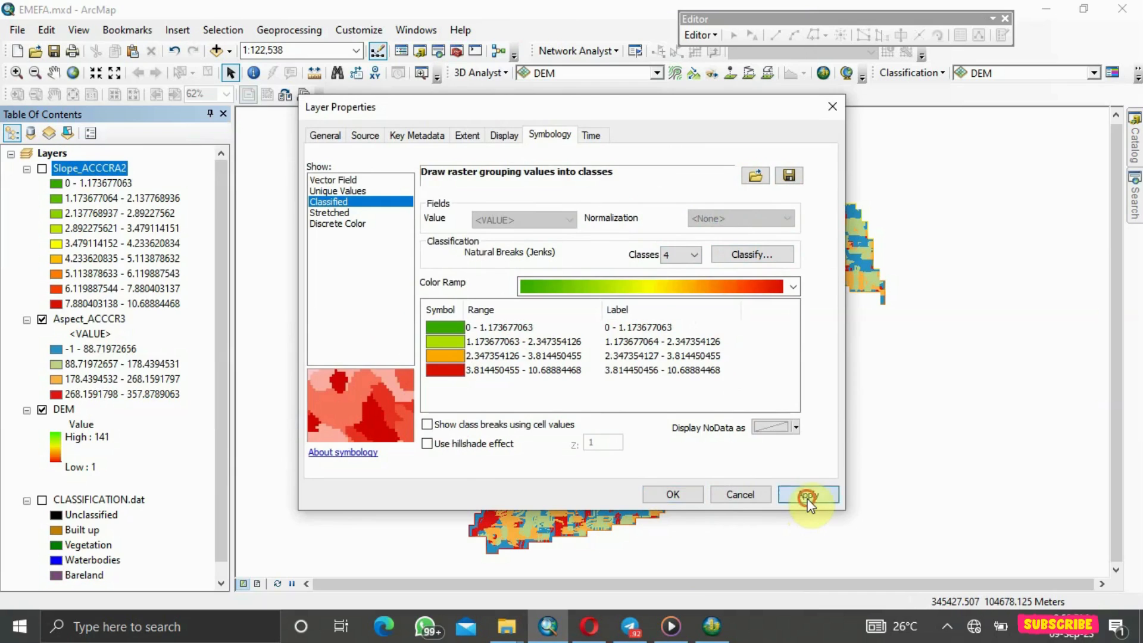
left_click(807, 495)
left_click(672, 494)
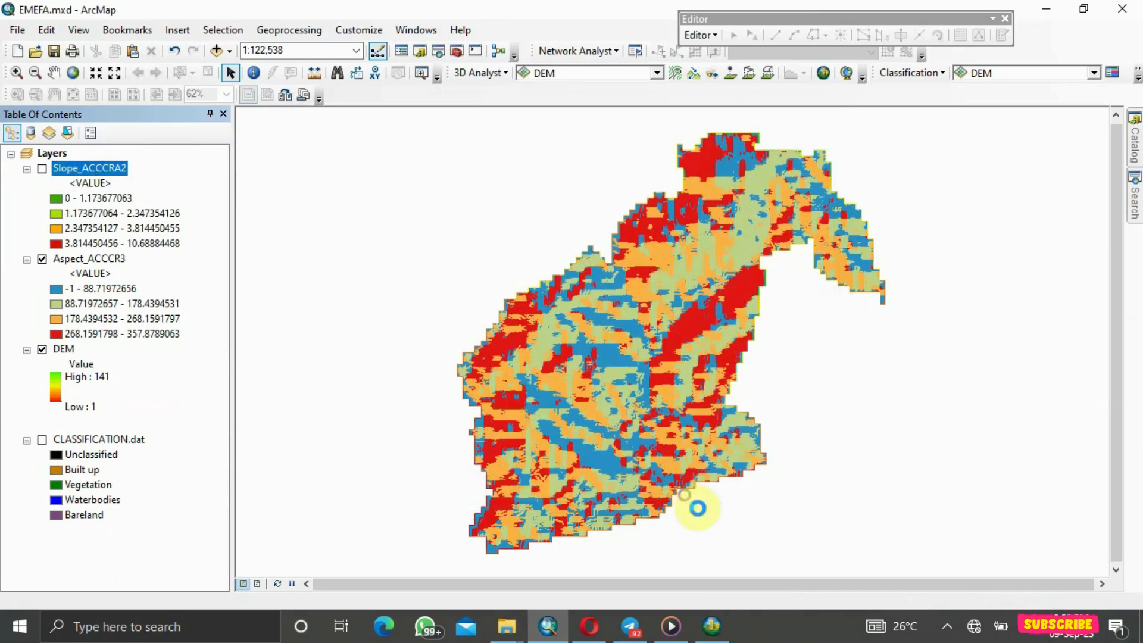
left_click(42, 169)
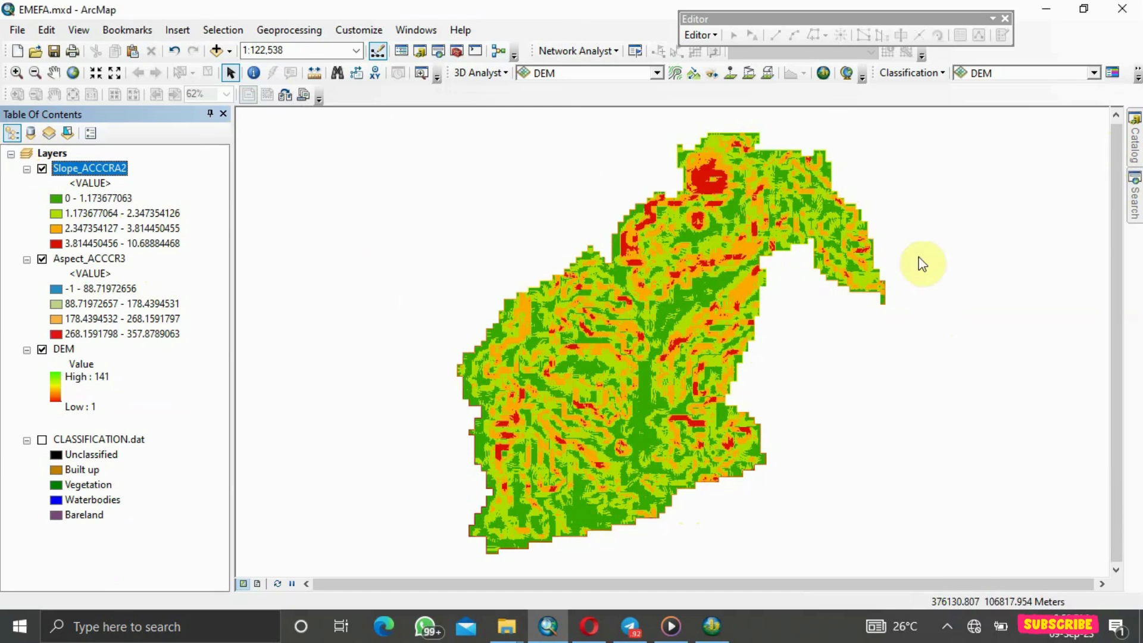
Search for "reclassify" and open the Spatial Analyst version of the Reclassify tool.
mouse_move(1135, 203)
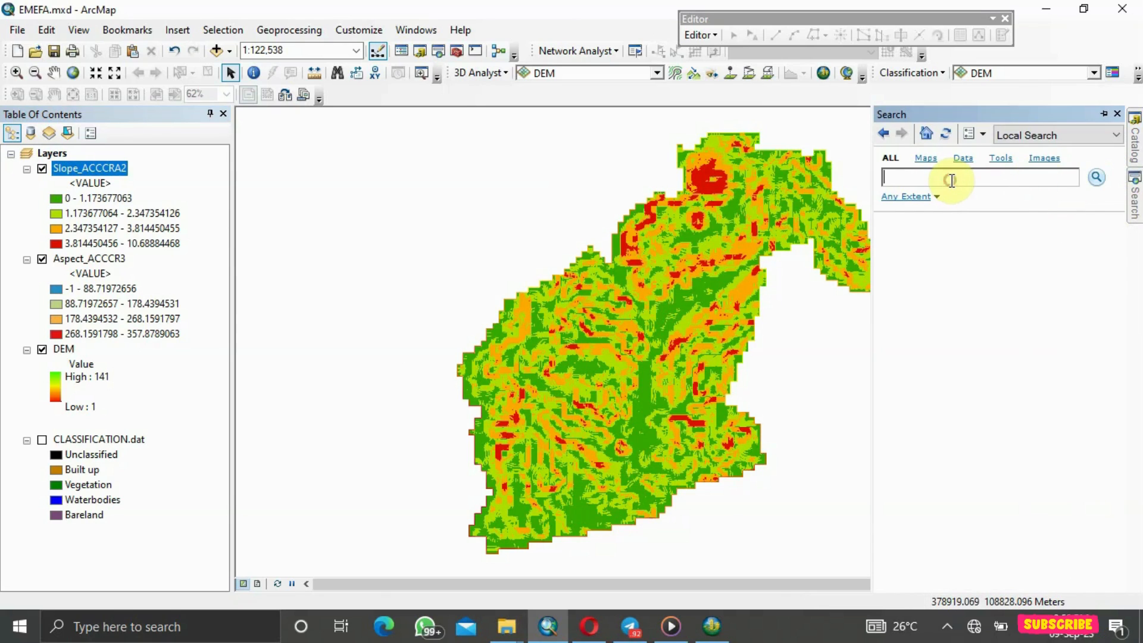
type("reclass")
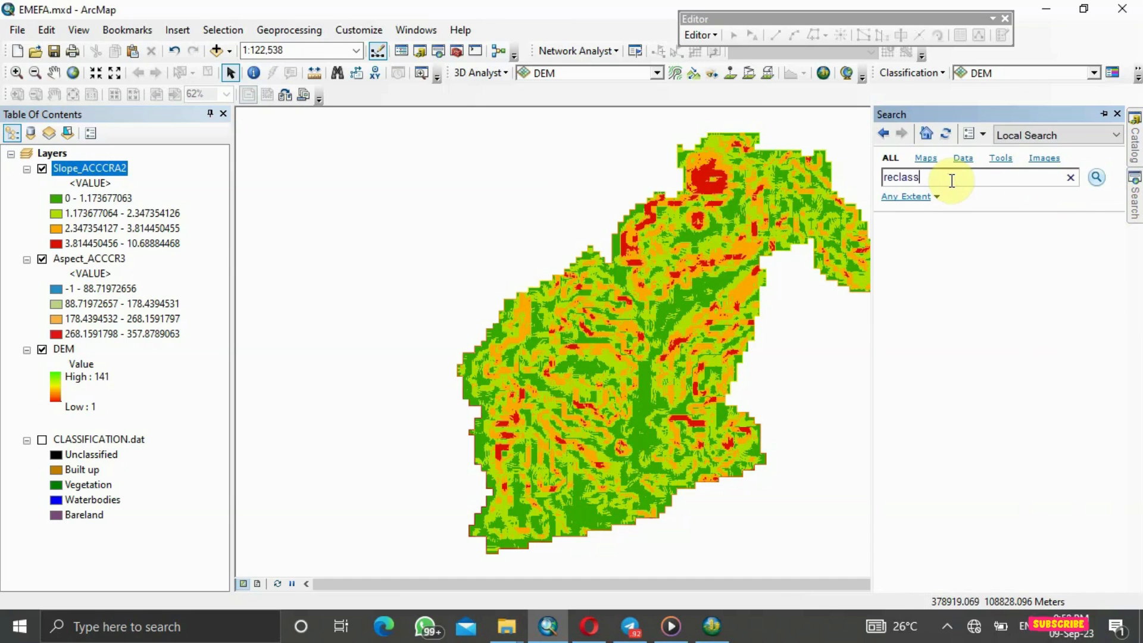
type("ify")
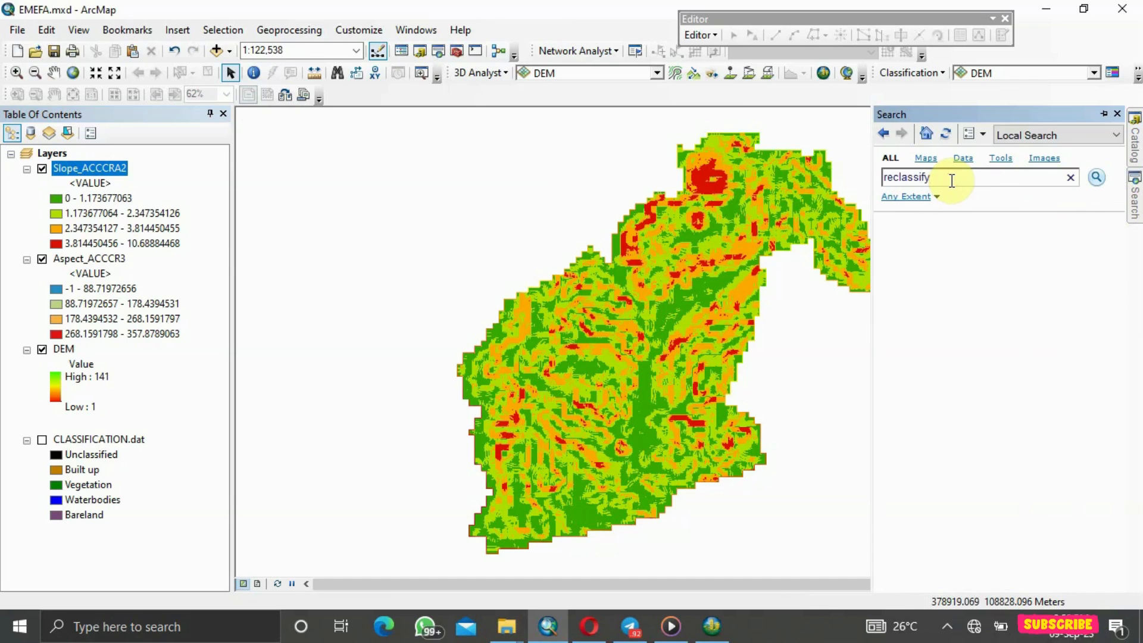
key("Return")
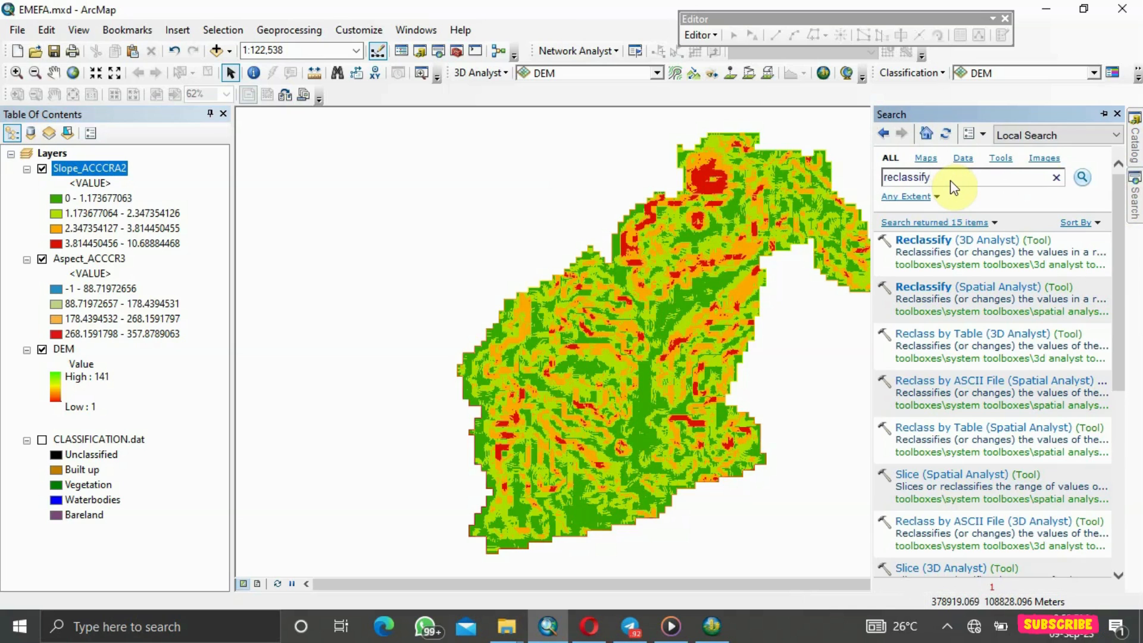
left_click(937, 288)
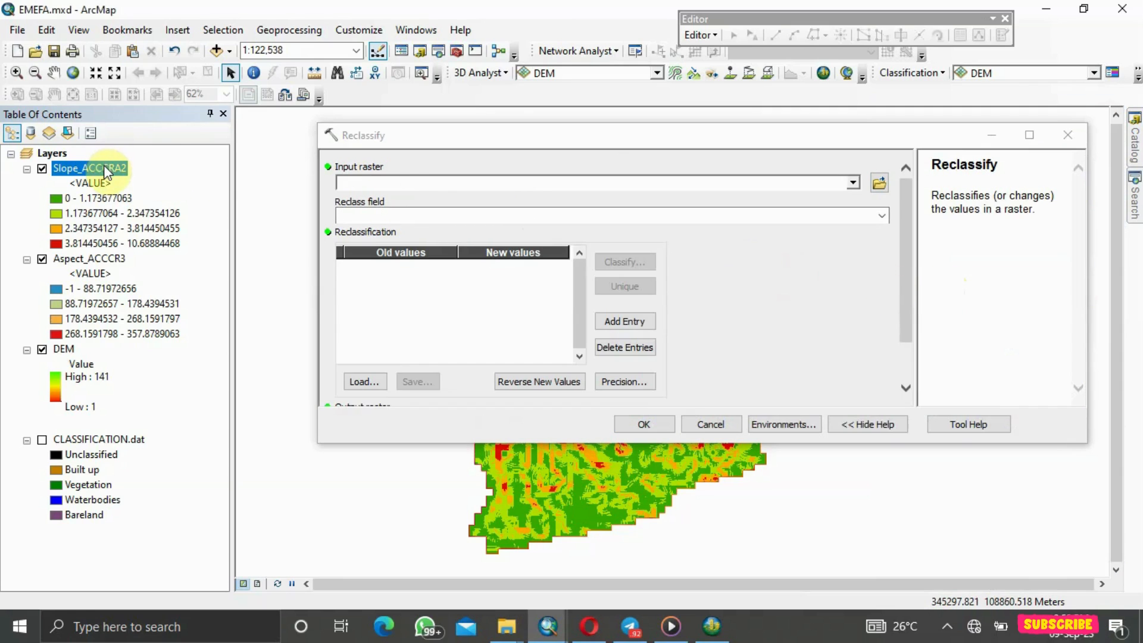
Use Slope_ACCCRA2 as the Reclassify input raster and classify its values into 4 classes with the Quantile method.
left_click_drag(107, 172, 402, 181)
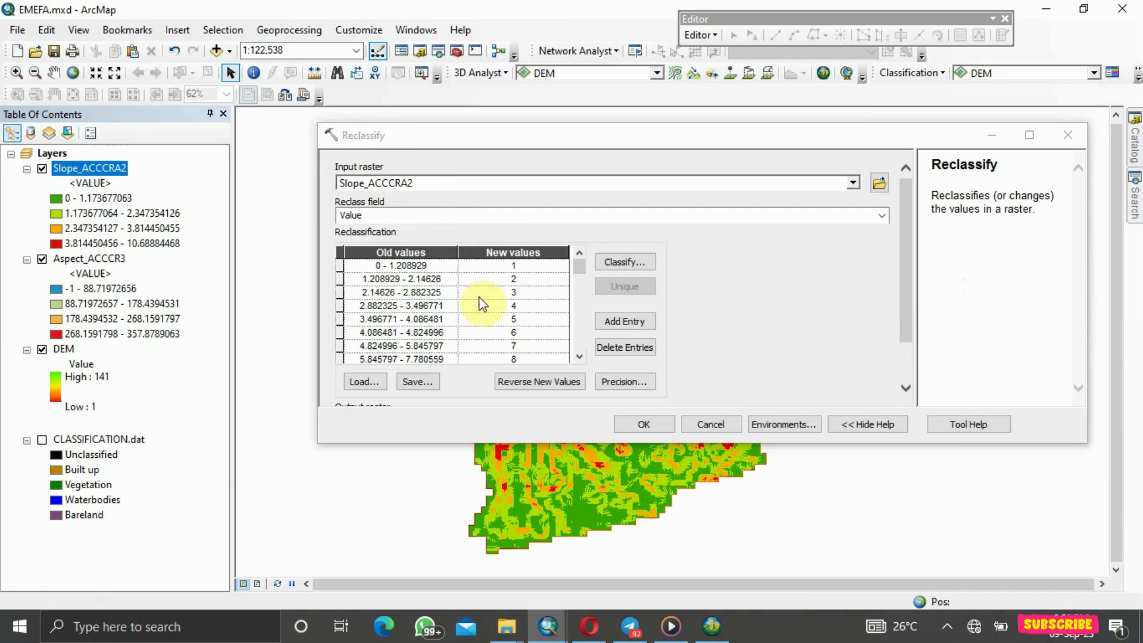
left_click(509, 275)
scroll(509, 275, "down", 1)
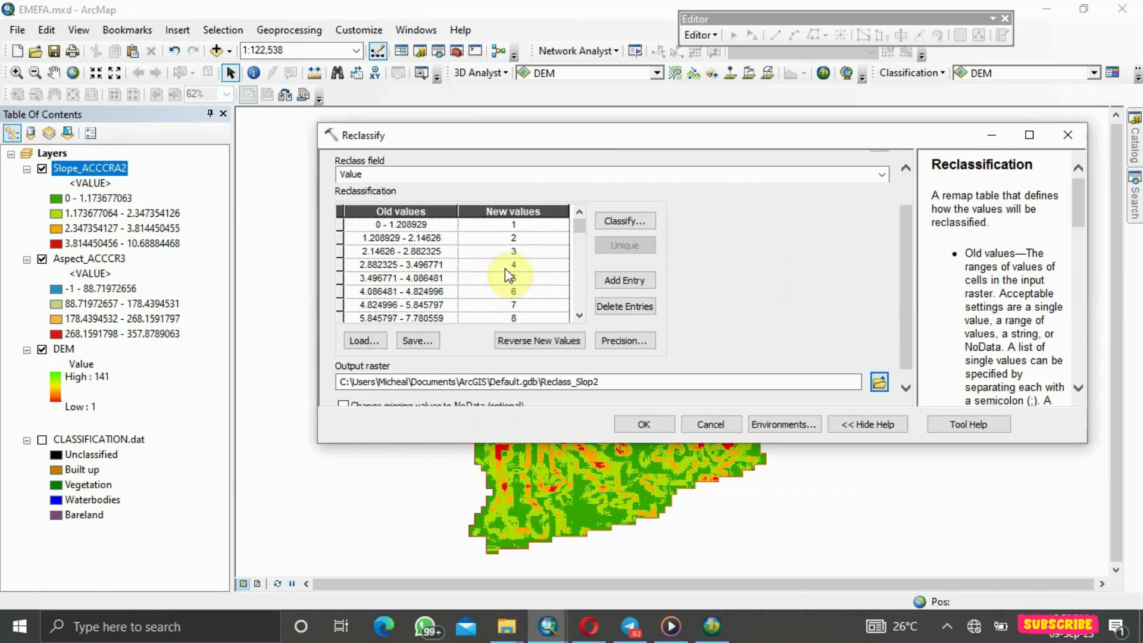
left_click(620, 221)
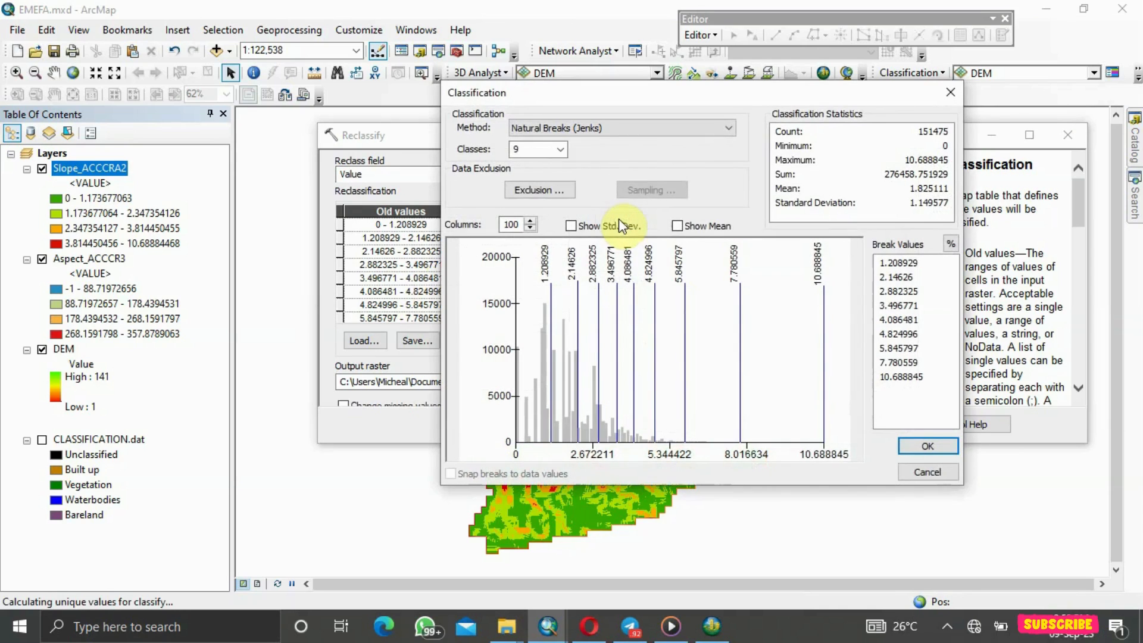
left_click(560, 149)
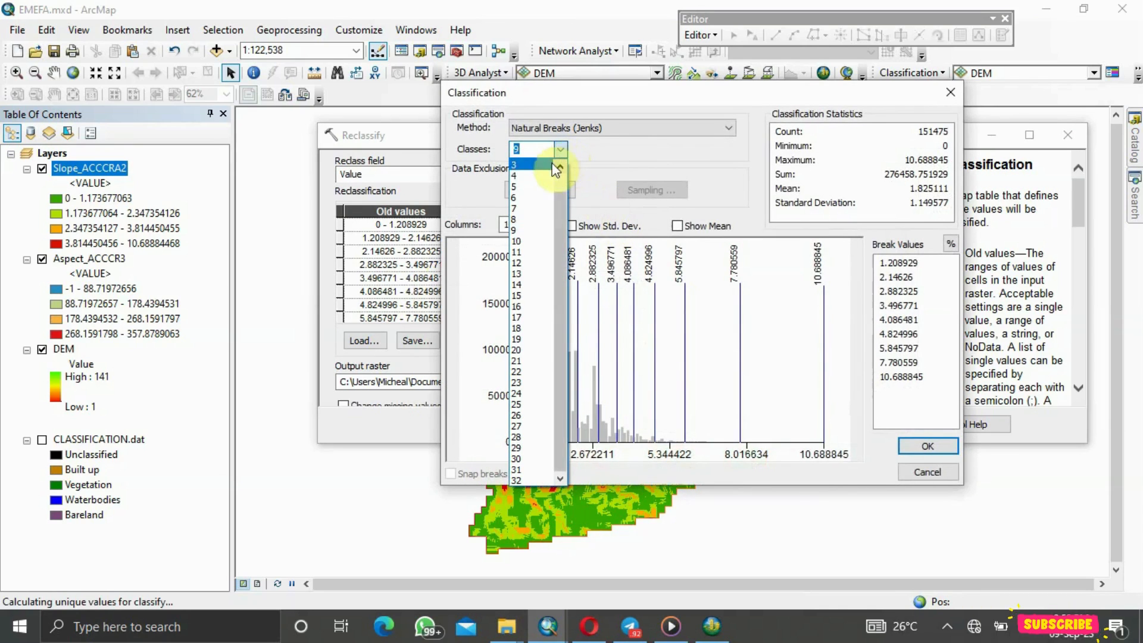
left_click(546, 176)
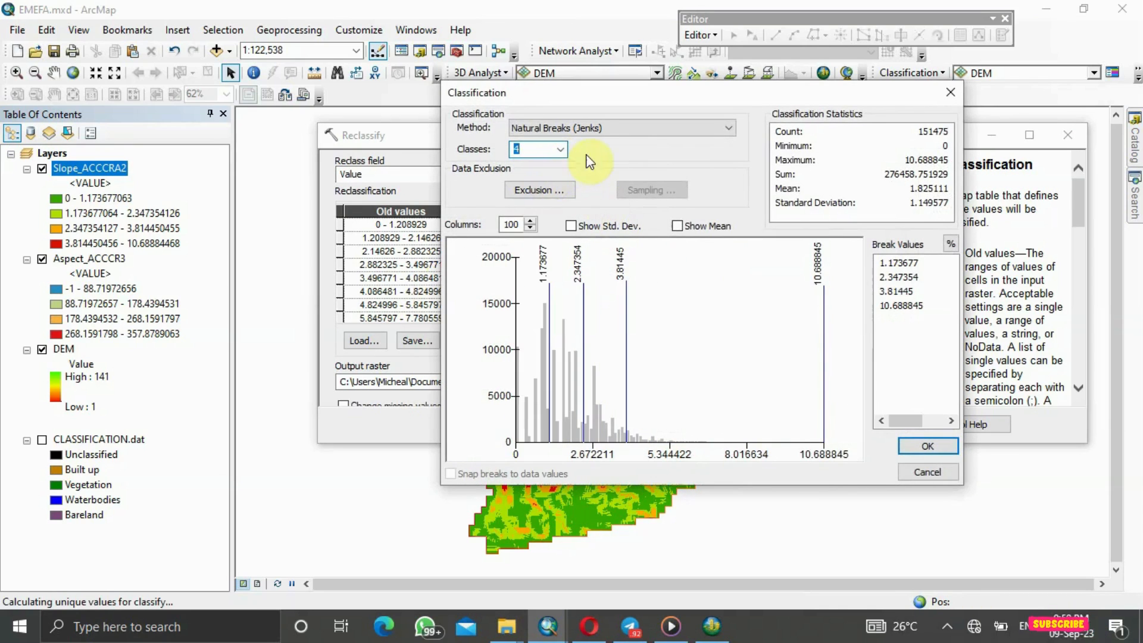
left_click(727, 128)
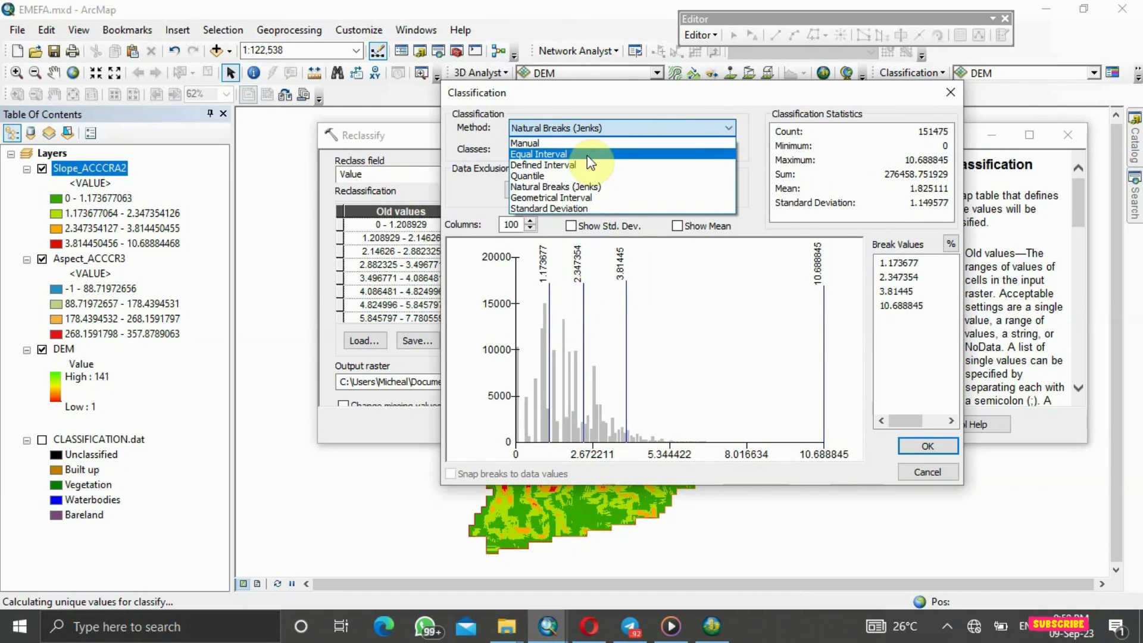
left_click(545, 176)
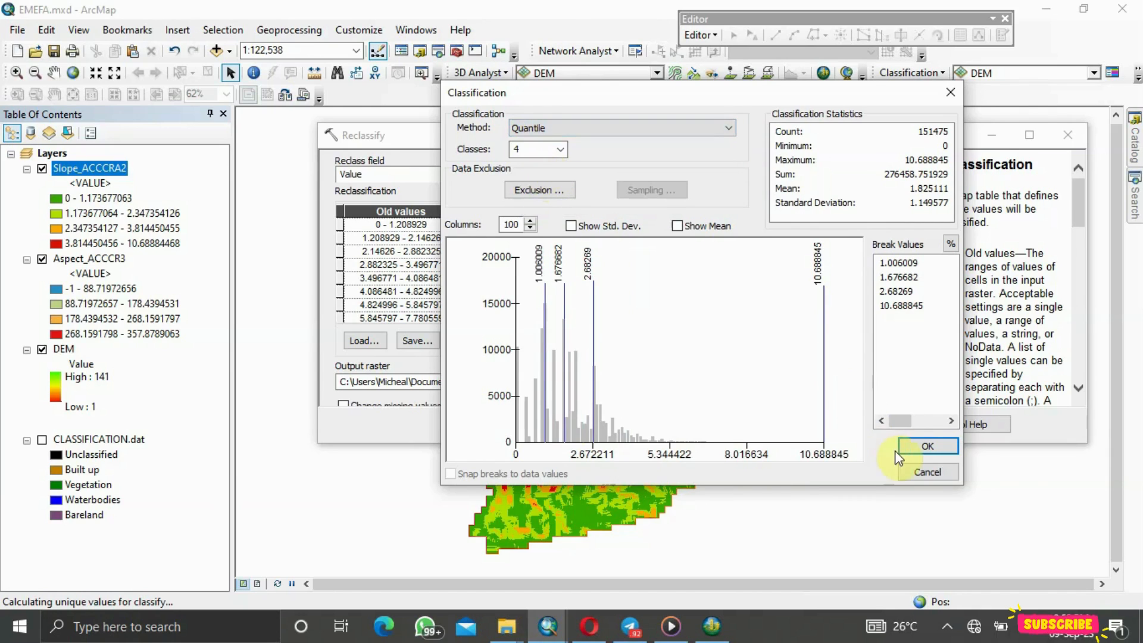
left_click(926, 447)
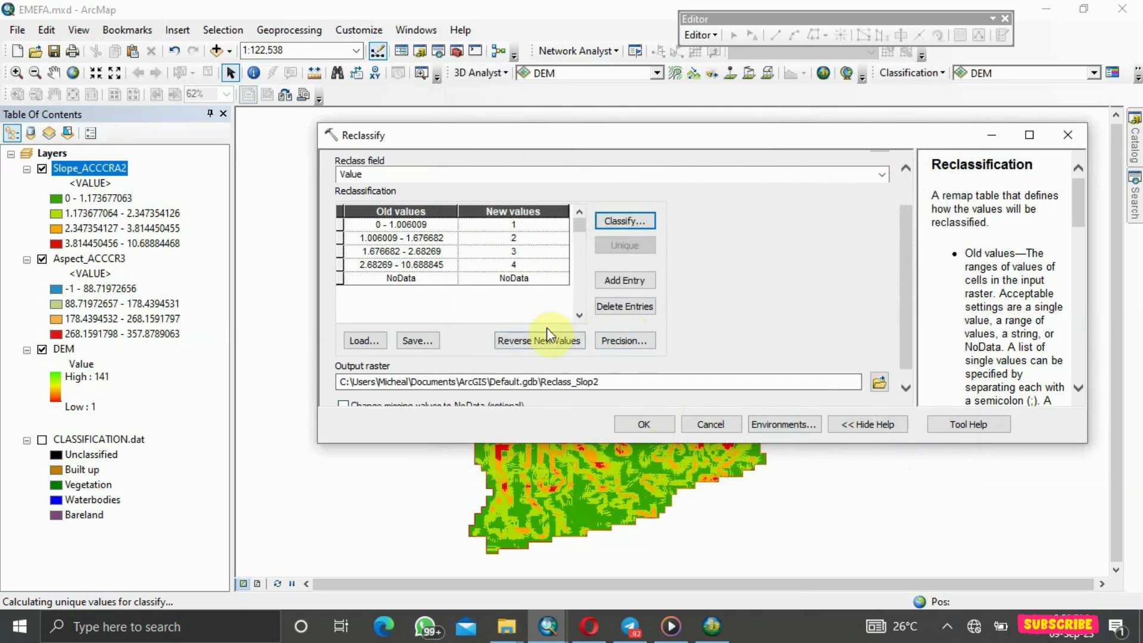
Enable changing missing values to NoData and run the slope reclassification.
left_click_drag(901, 342, 902, 353)
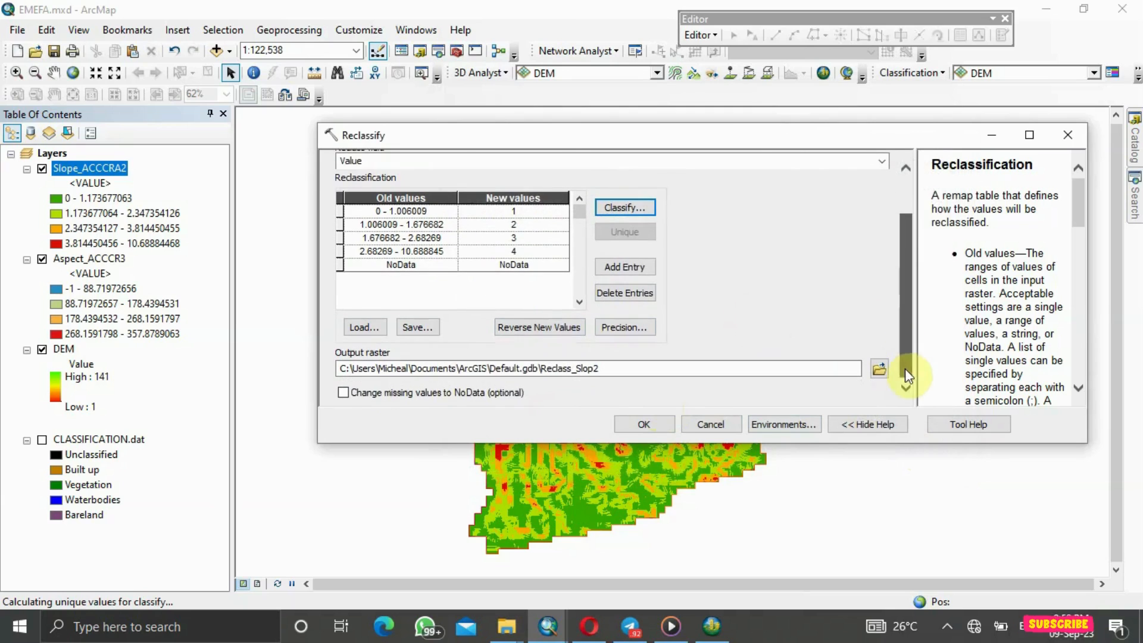
left_click(343, 394)
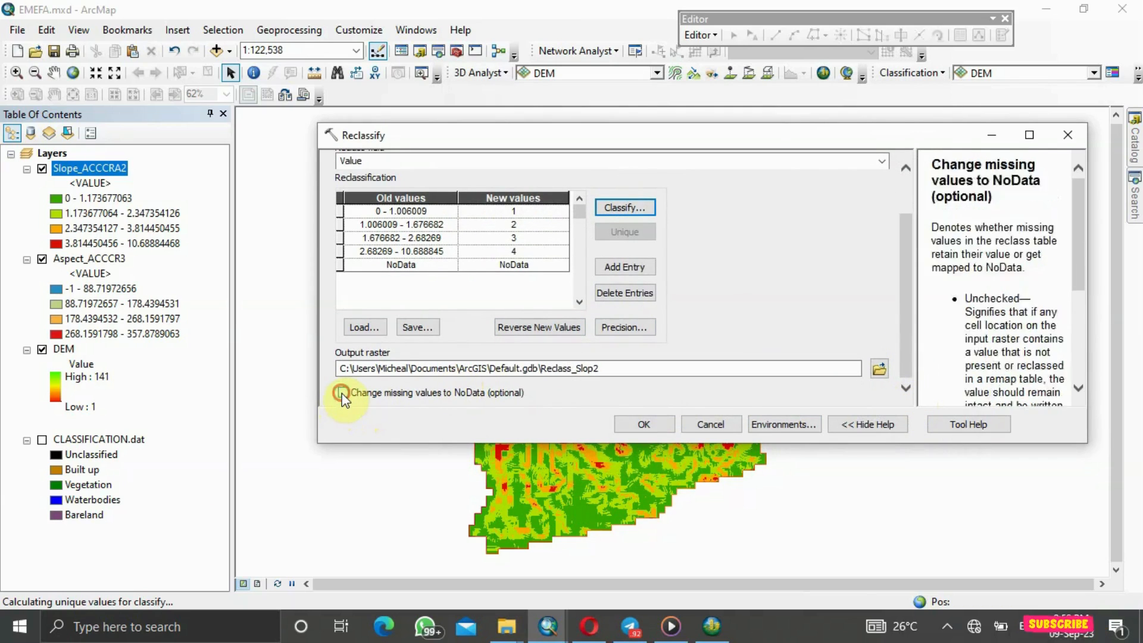
left_click(652, 427)
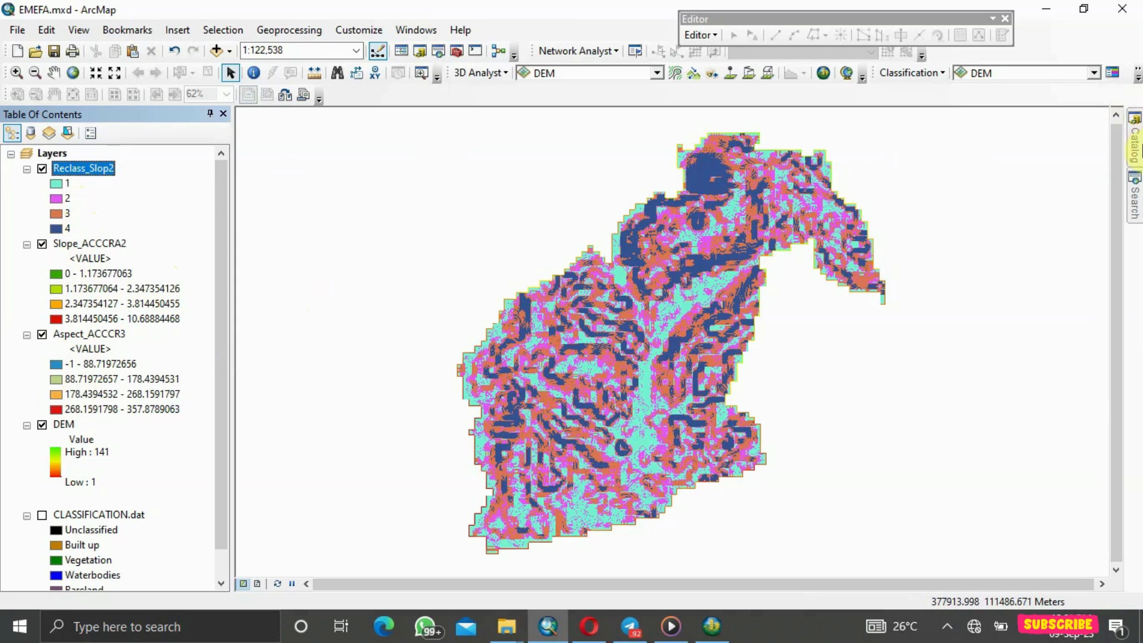
Open the Spatial Analyst Reclassify tool again and set Aspect_ACCCR3 as its input raster.
left_click(1134, 128)
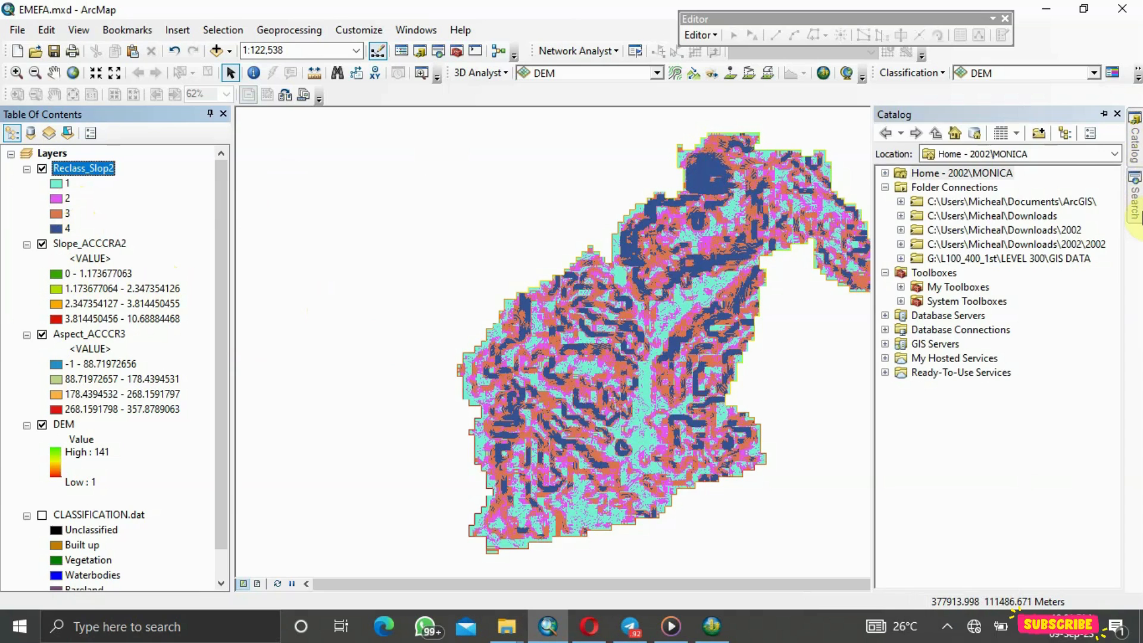
left_click(1135, 197)
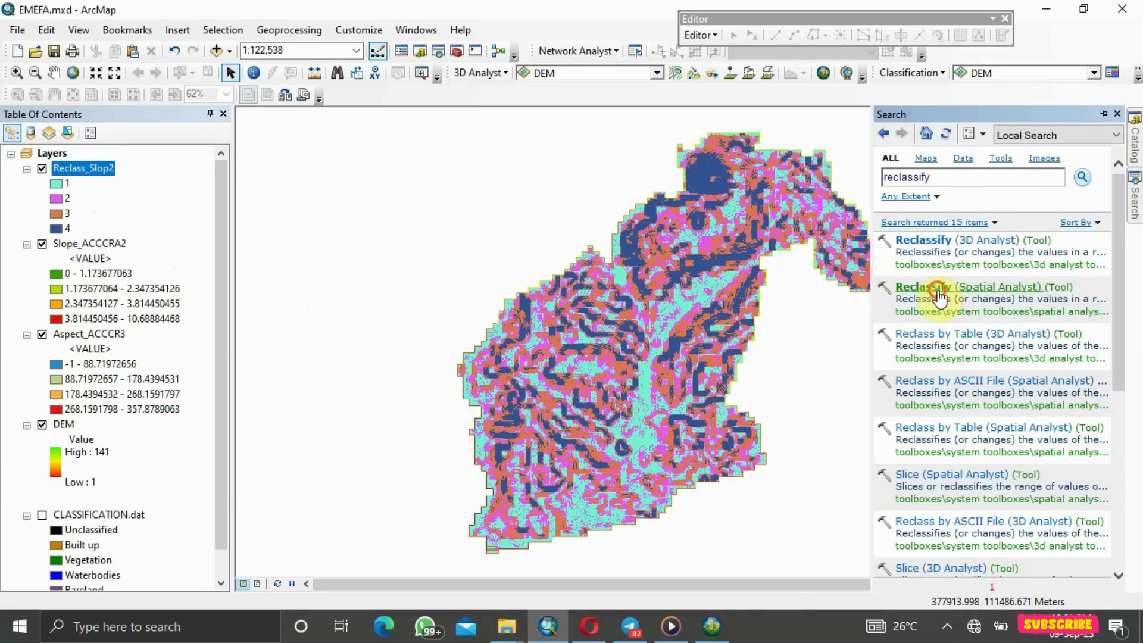
left_click(937, 289)
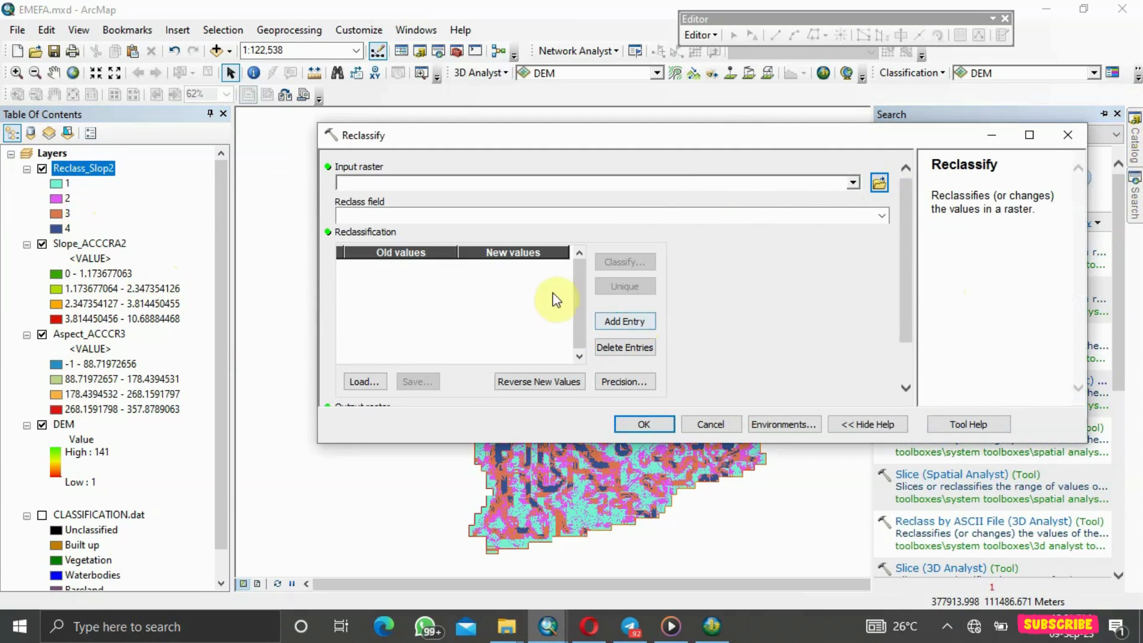
left_click(95, 335)
left_click_drag(95, 339, 413, 179)
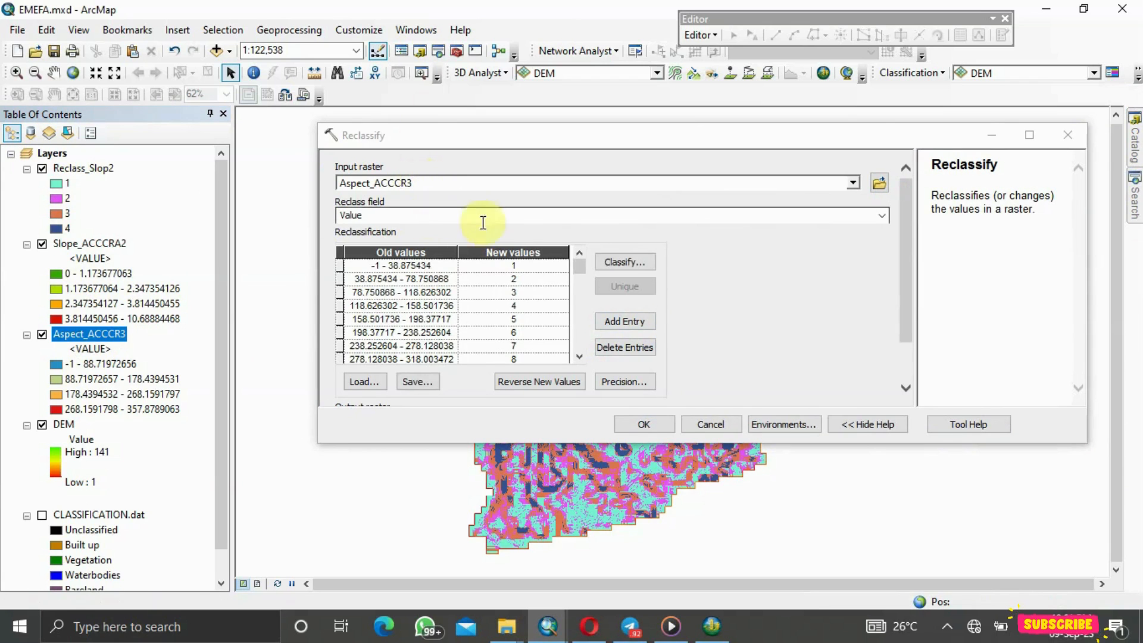
Classify the aspect values into 4 classes with the Quantile method.
left_click(603, 266)
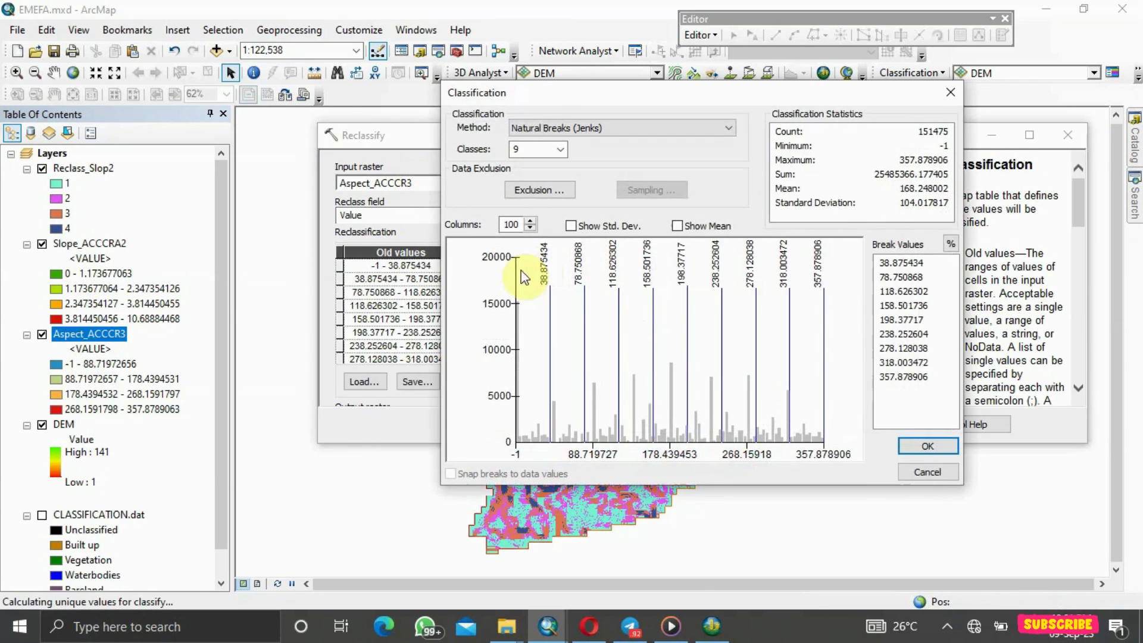
left_click(561, 149)
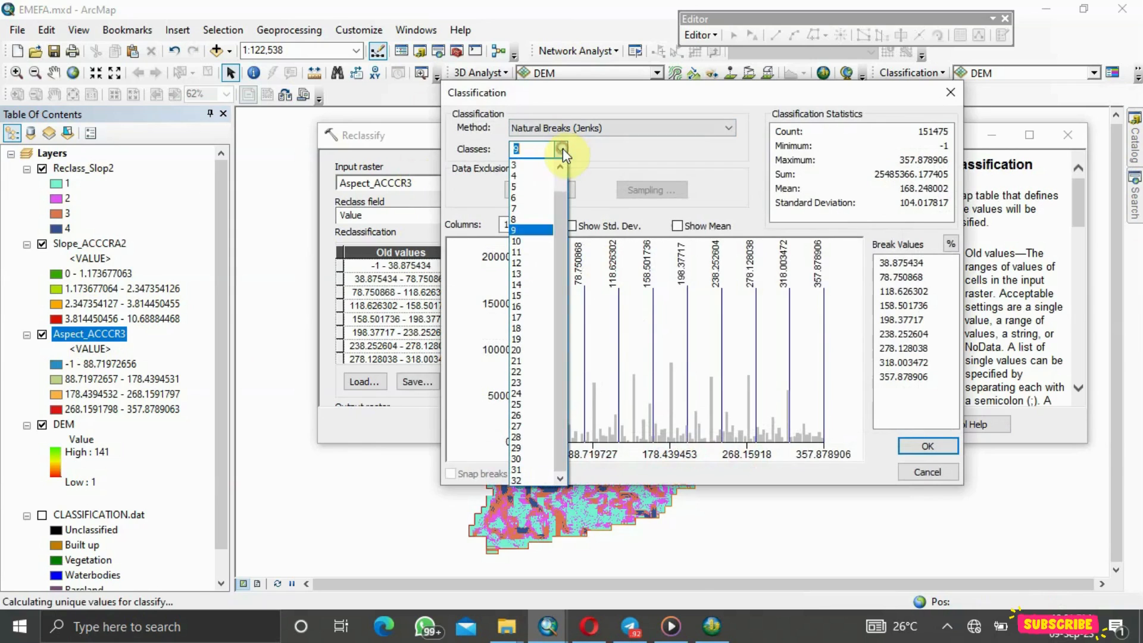
left_click(539, 176)
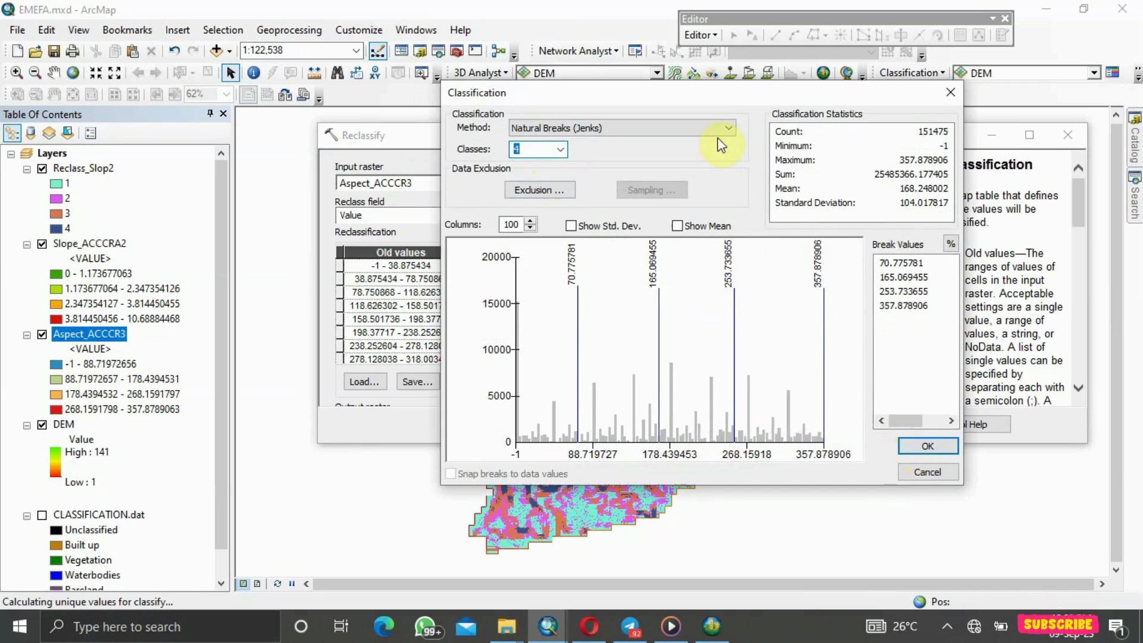
left_click(736, 128)
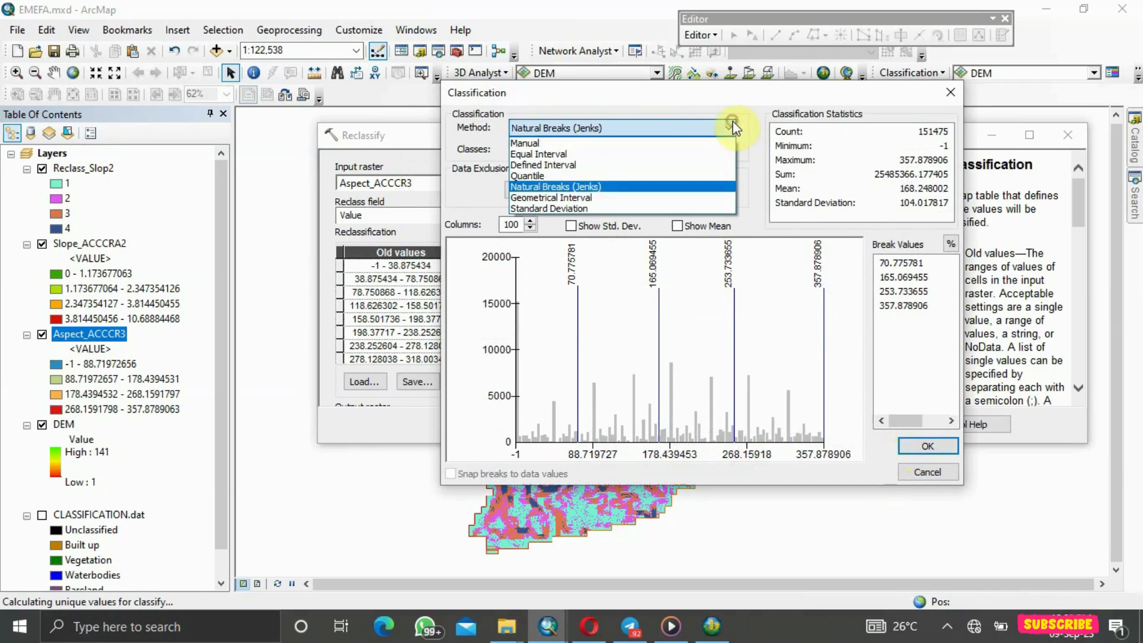
left_click(589, 173)
left_click(914, 447)
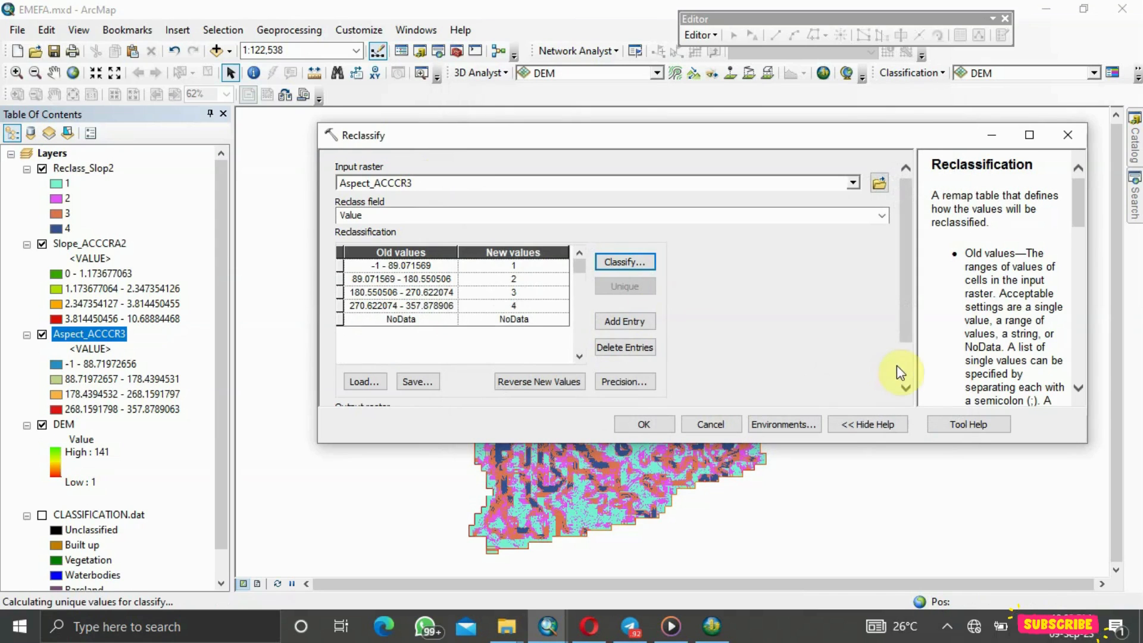
Enable changing missing values to NoData and run the aspect reclassification.
scroll(896, 370, "down", 2)
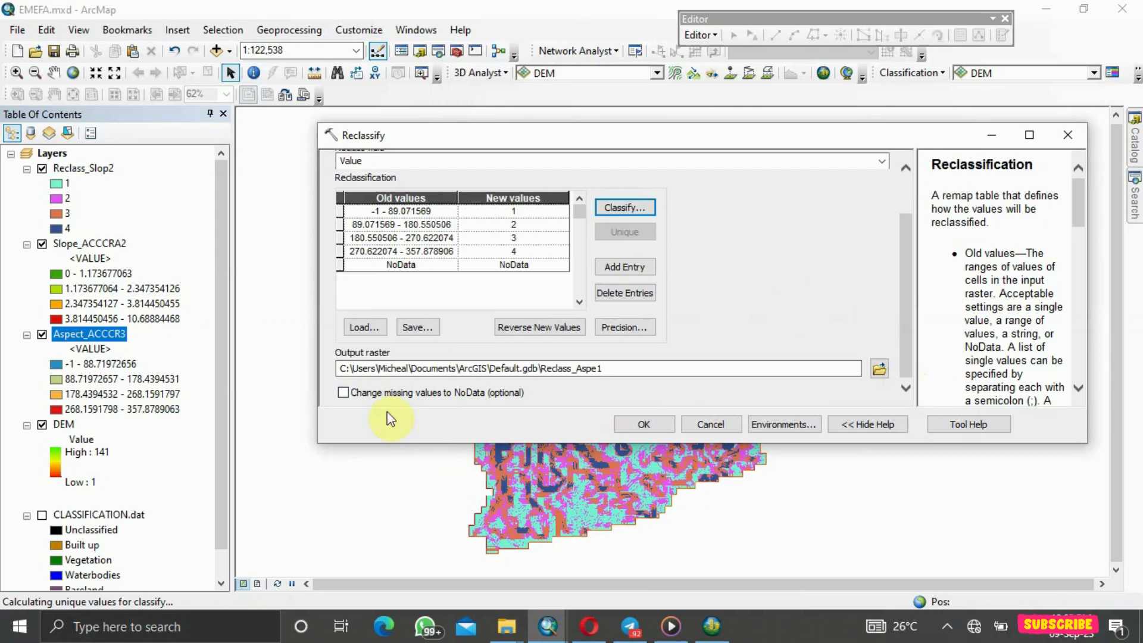
left_click(345, 392)
left_click(645, 433)
left_click(652, 429)
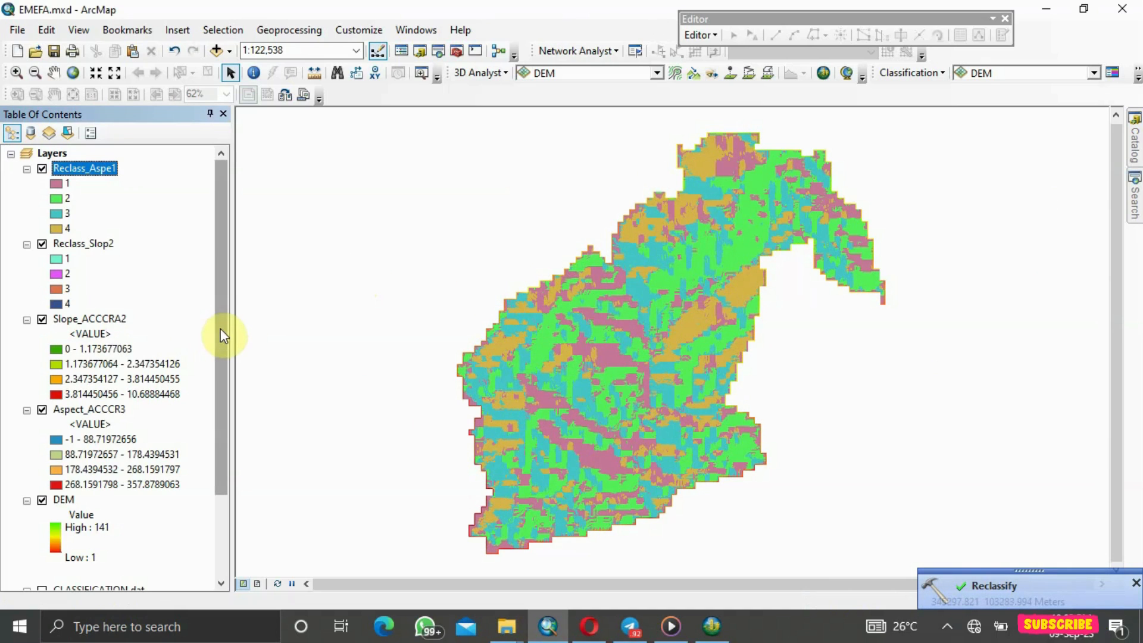
Make the CLASSIFICATION.dat land cover layer visible.
left_click_drag(220, 333, 233, 397)
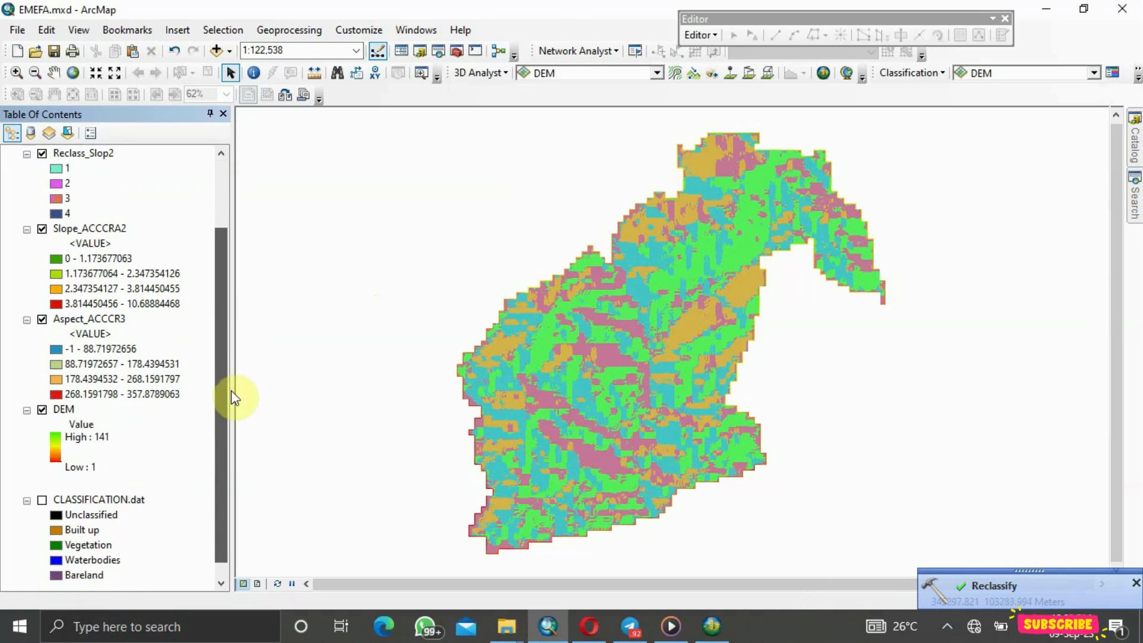
left_click(41, 499)
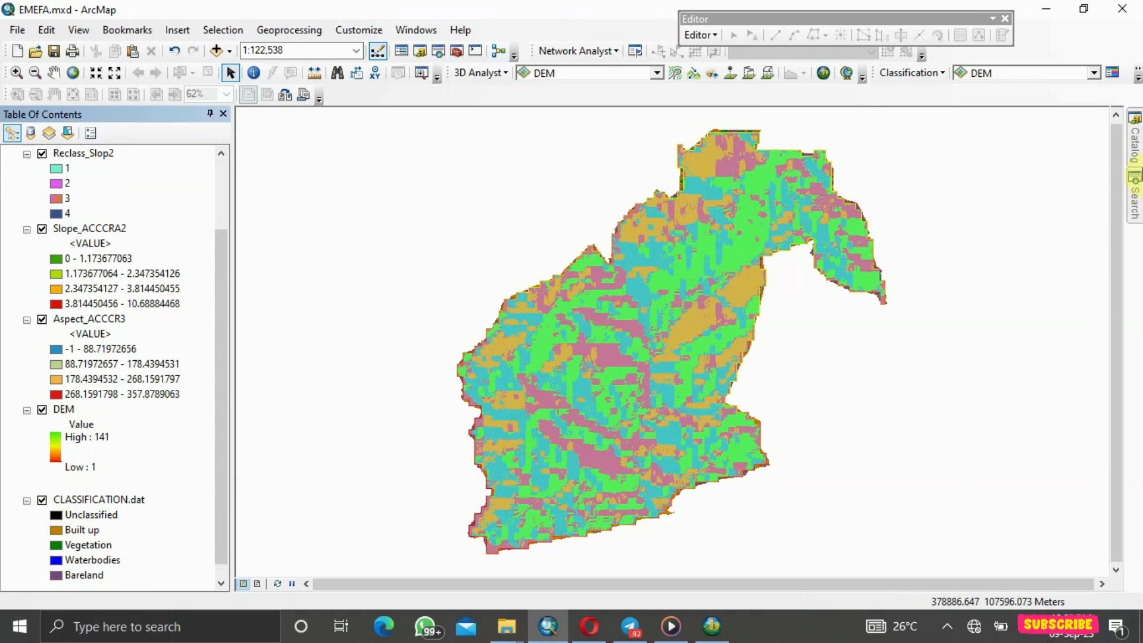
left_click(1135, 212)
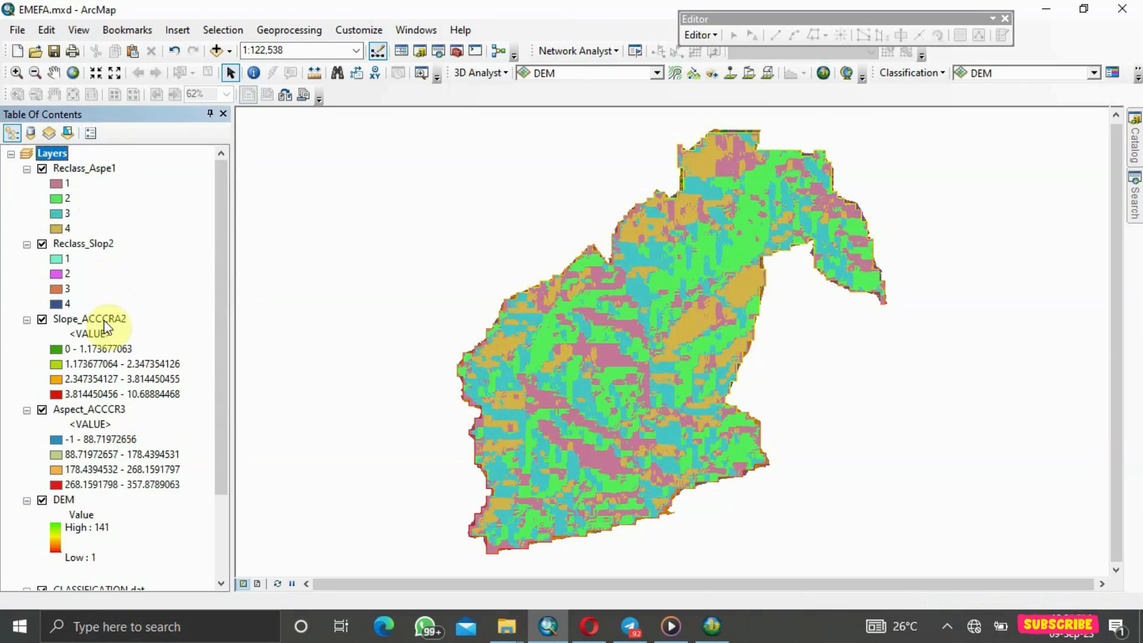
scroll(104, 320, "down", 3)
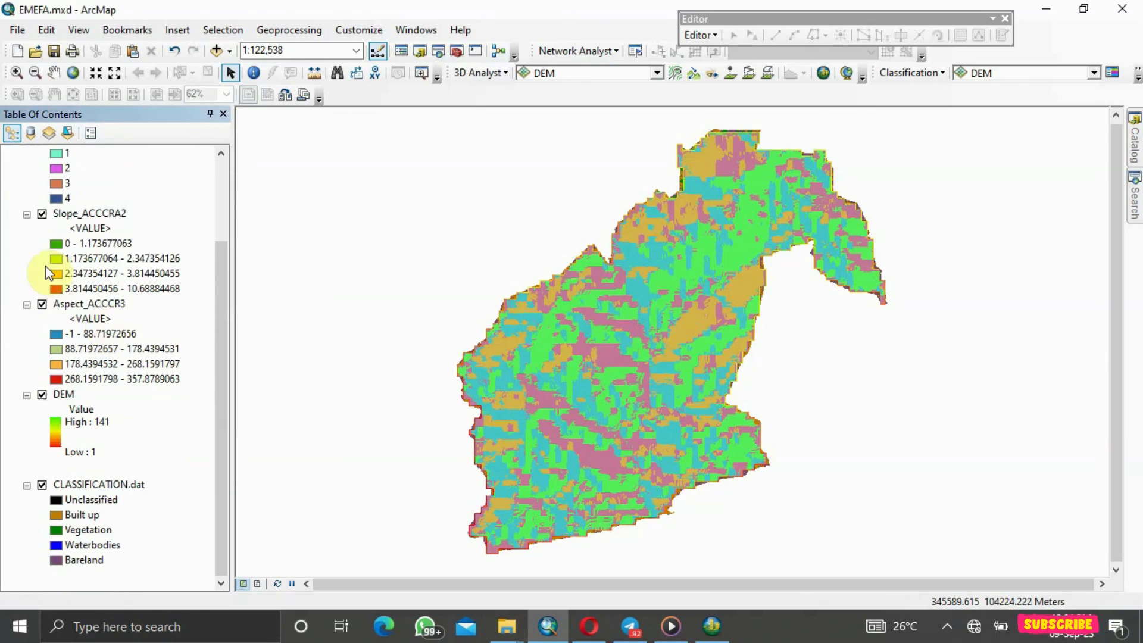
scroll(45, 265, "up", 3)
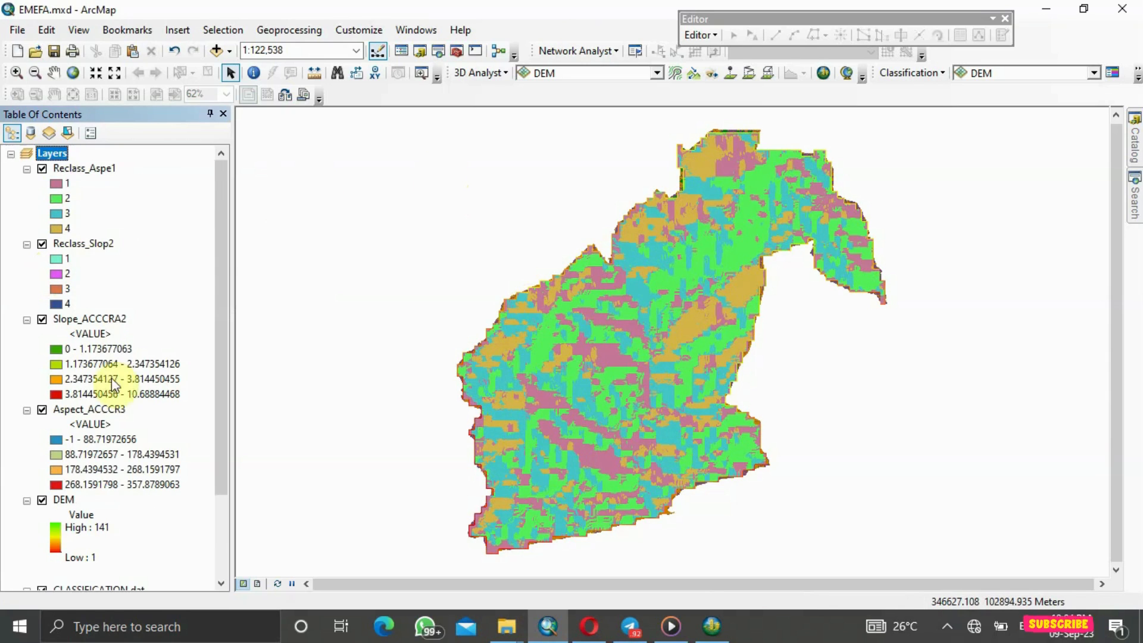
scroll(104, 485, "down", 3)
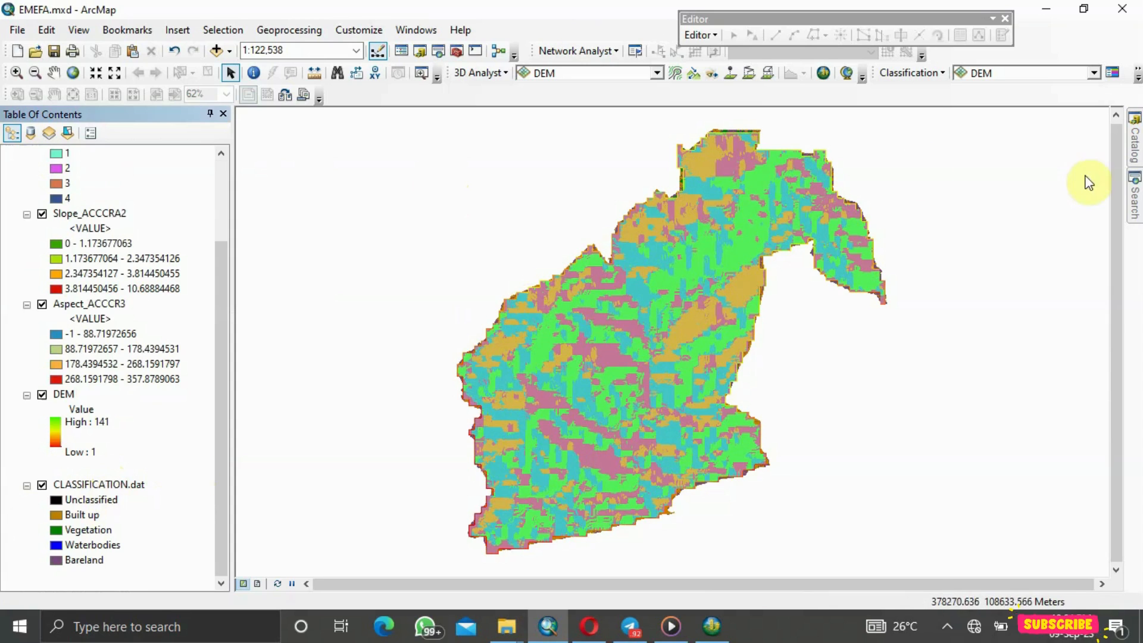
Open the Spatial Analyst Reclassify tool again and set CLASSIFICATION.dat as its input raster.
left_click(1136, 200)
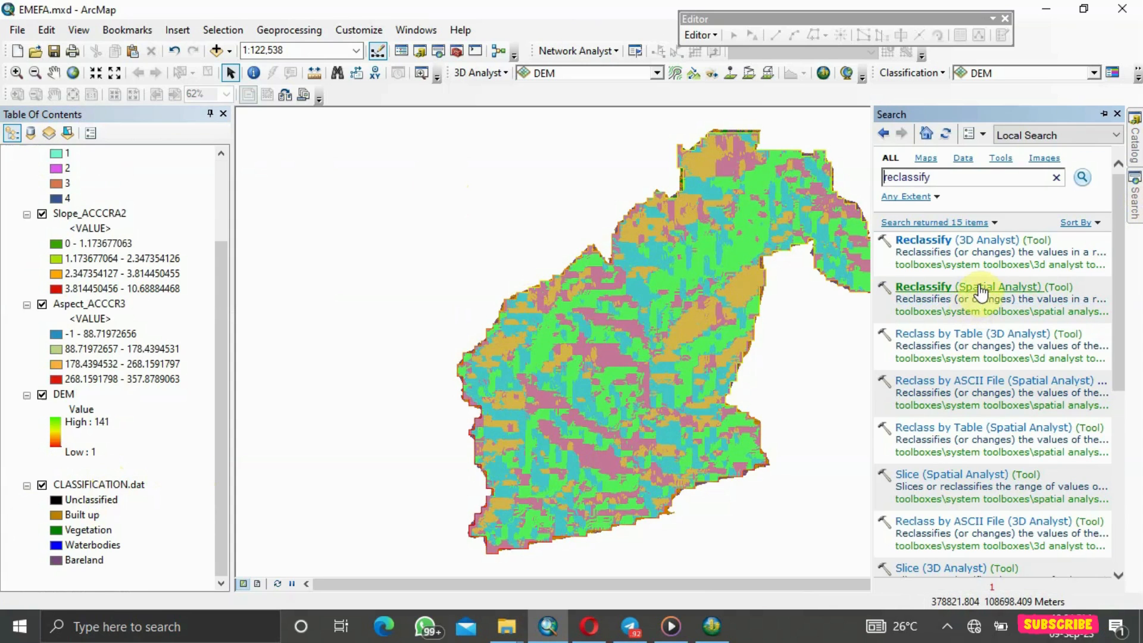
left_click(965, 272)
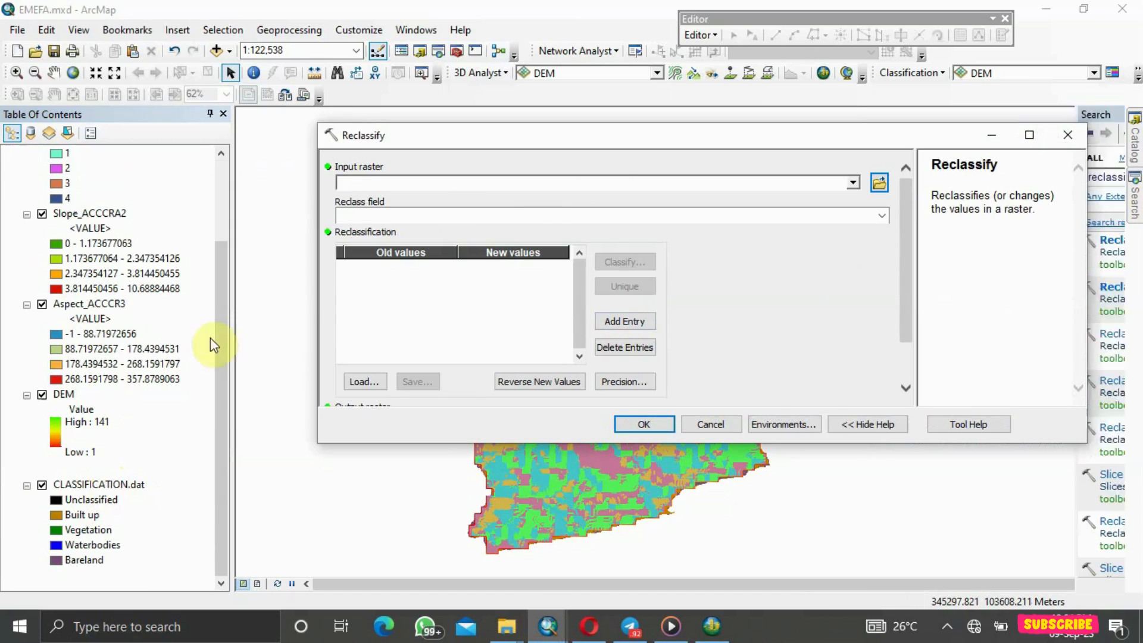
left_click_drag(119, 488, 407, 182)
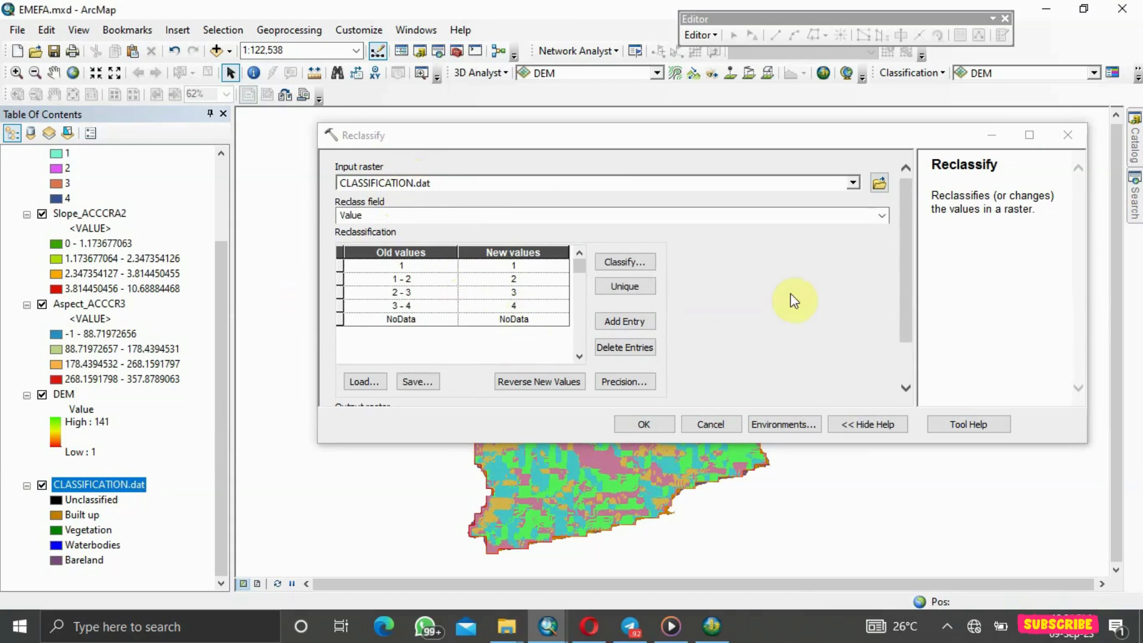
Enable changing missing values to NoData and run the land cover reclassification with new values 1 to 4.
left_click_drag(906, 273, 901, 331)
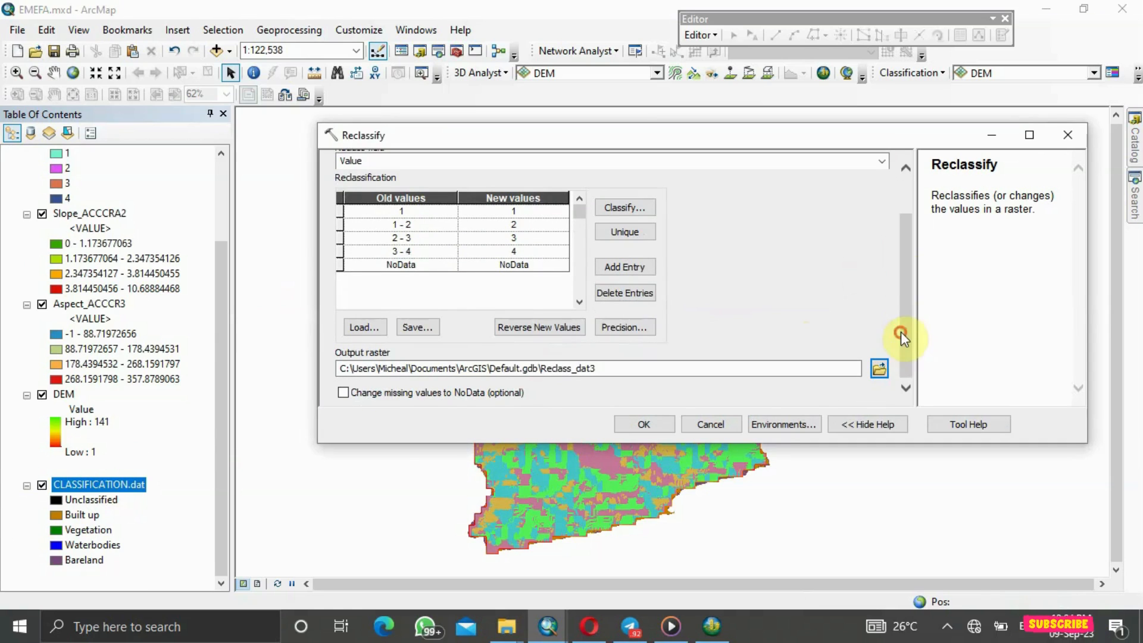
left_click(345, 395)
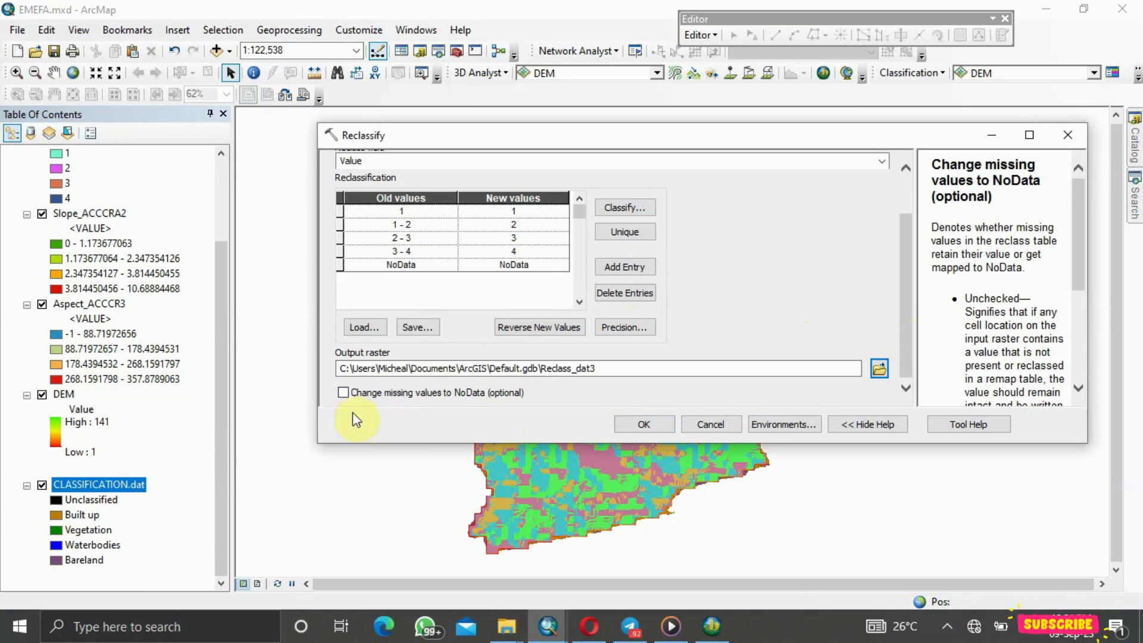
left_click(341, 391)
left_click(515, 214)
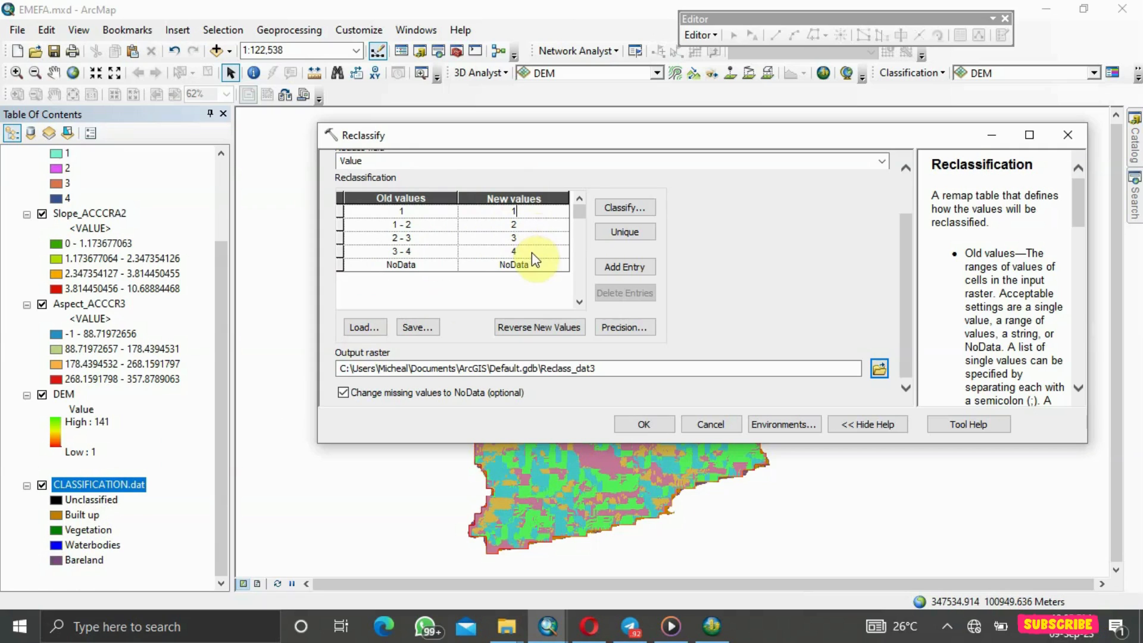
left_click(646, 426)
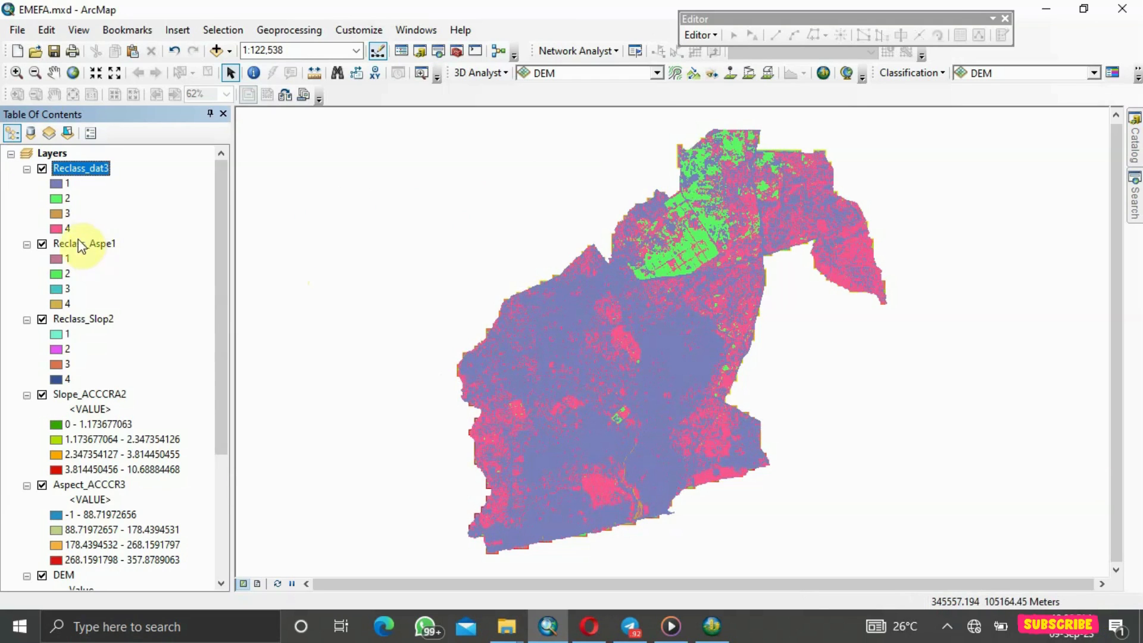
Change the symbol color of class 3 in Reclass_dat3 to blue with HSV 229, 69, 100.
left_click(55, 212)
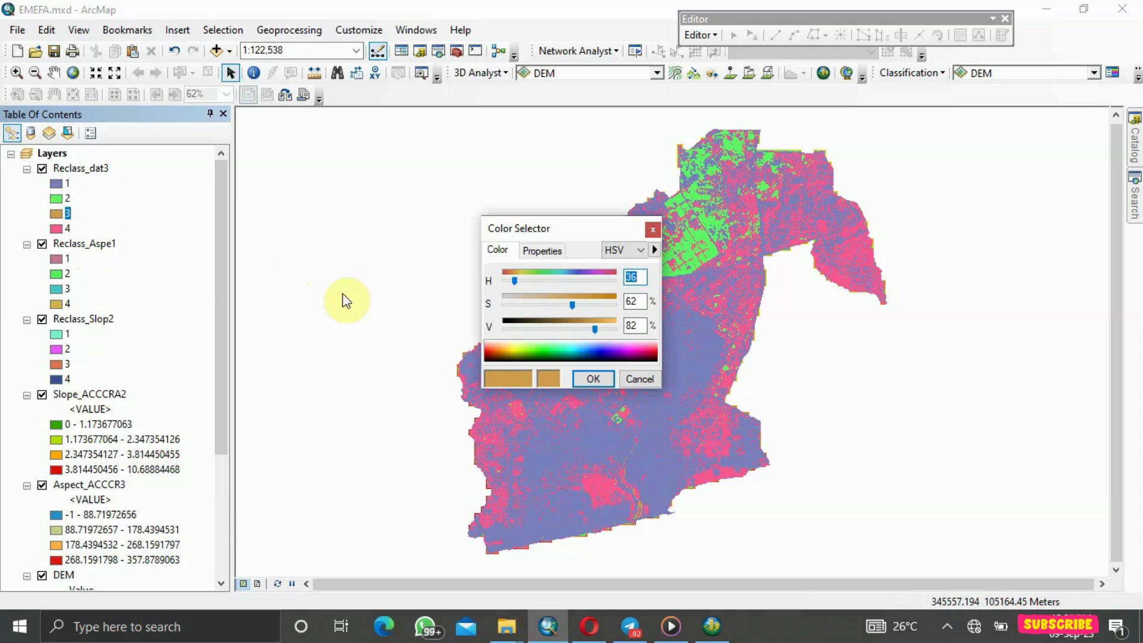
left_click(596, 350)
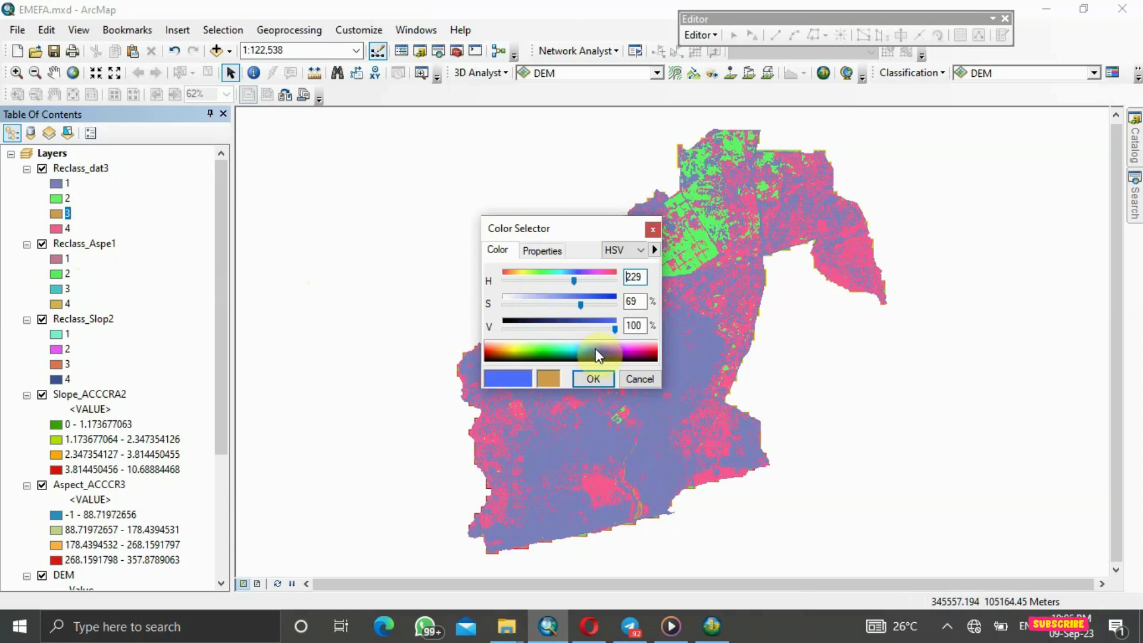
left_click(591, 379)
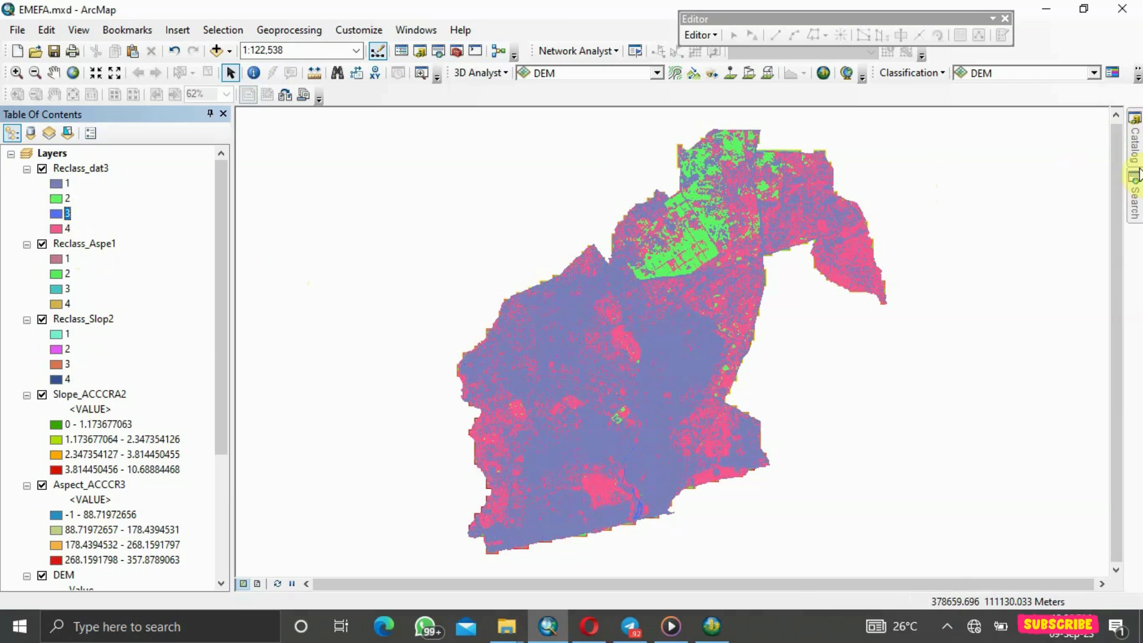
Search for "overlay" and browse the tools in the Analysis Tools Overlay toolset.
left_click(1134, 202)
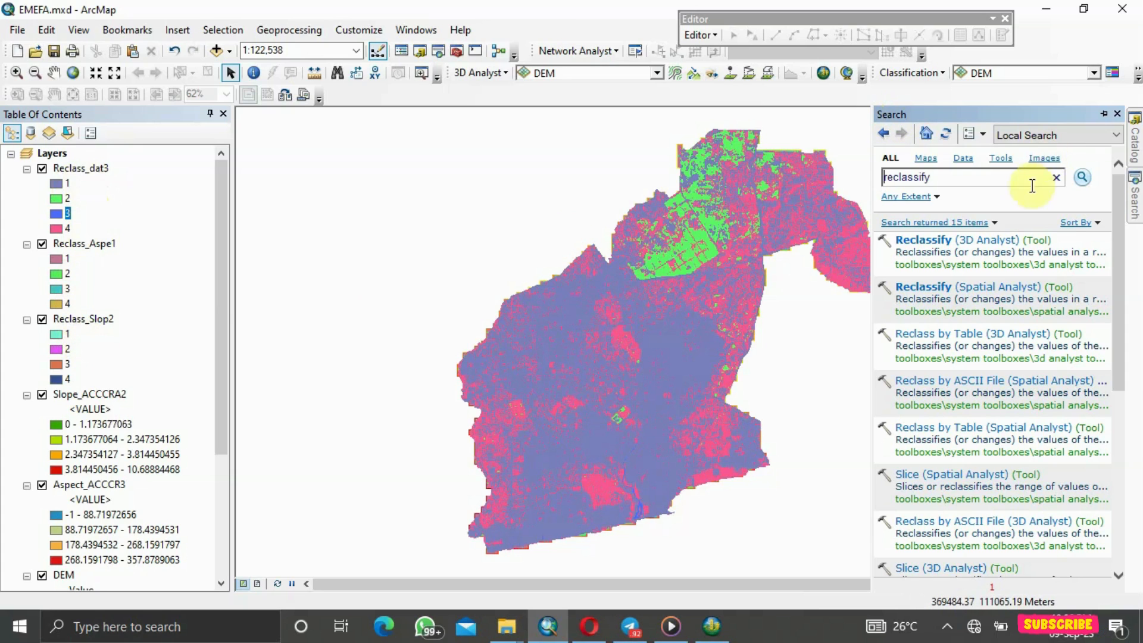
key("BackSpace")
key("BackSpace")
key("BackSpace")
key("BackSpace")
key("BackSpace")
key("BackSpace")
key("BackSpace")
key("BackSpace")
key("BackSpace")
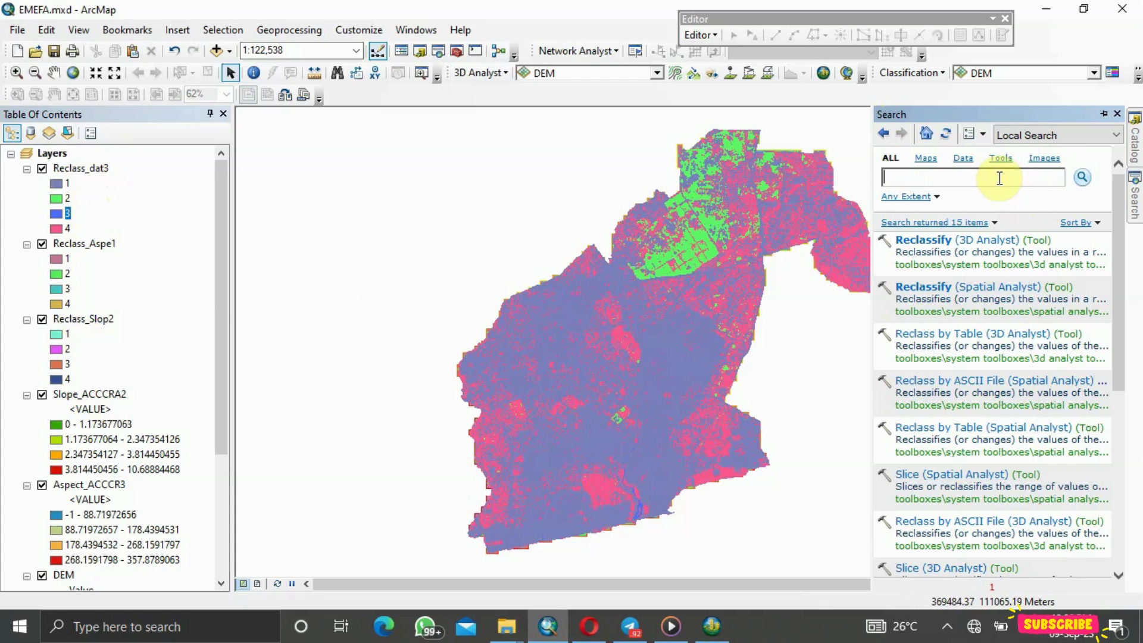
type("overlay")
left_click(1082, 179)
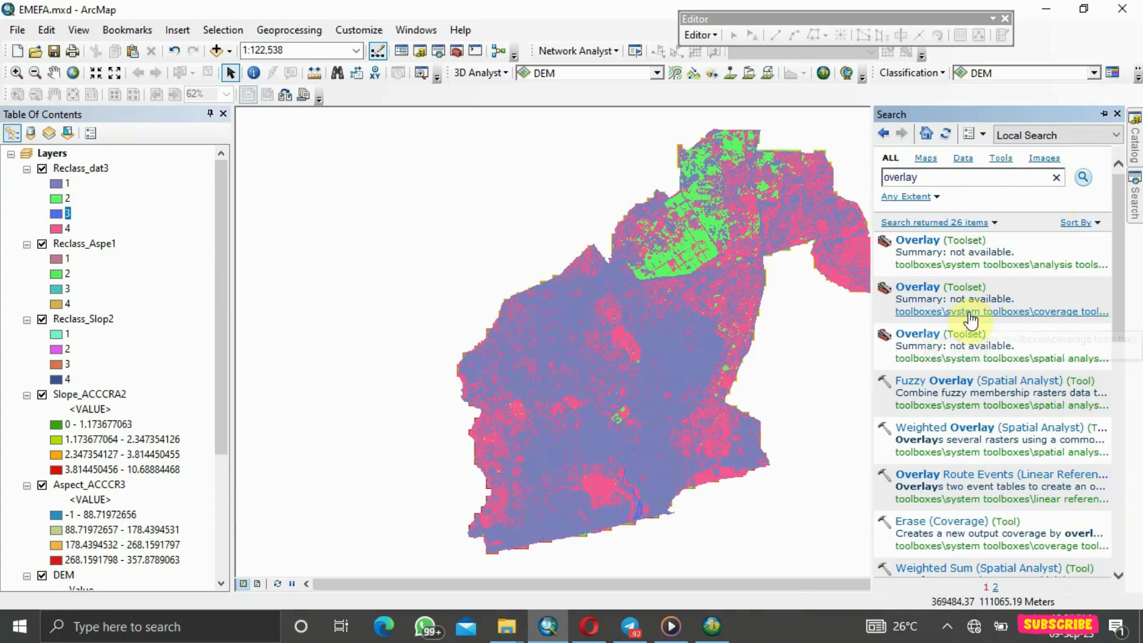
left_click(925, 240)
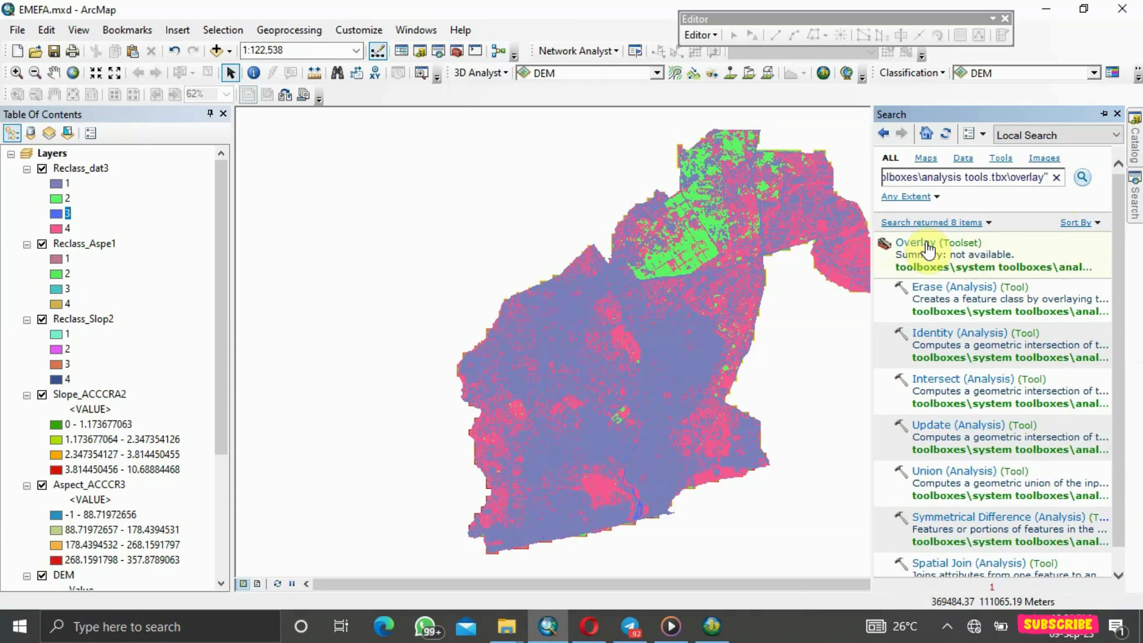
scroll(955, 319, "down", 1)
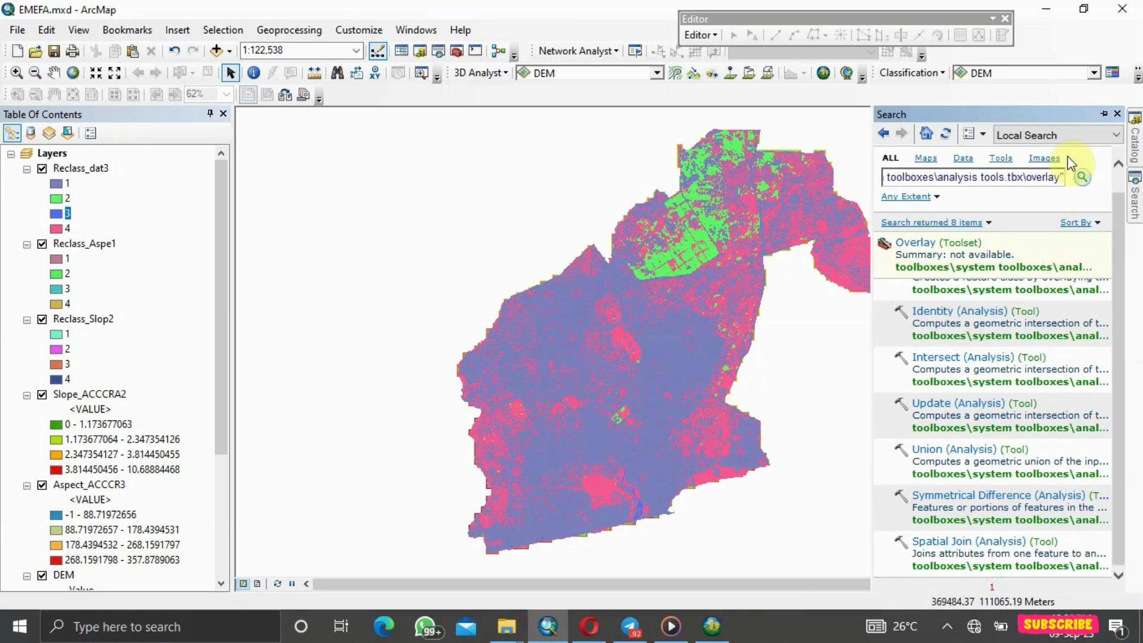
Search for "weighted overlay" and open the Spatial Analyst Weighted Overlay tool.
left_click(1057, 179)
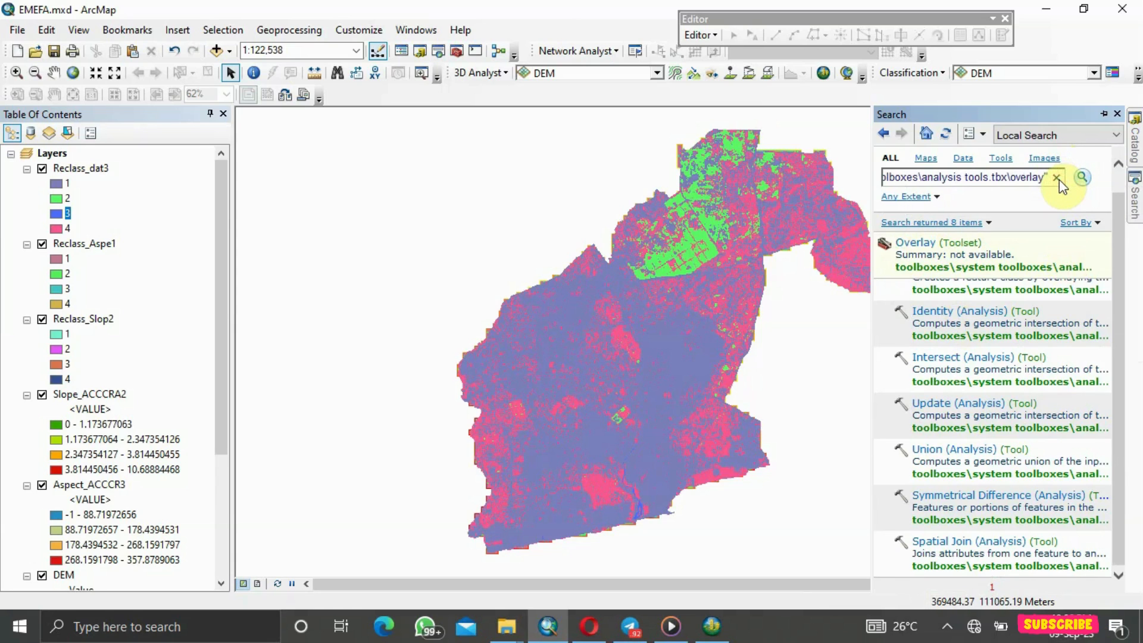
left_click(1052, 179)
key("BackSpace")
key("BackSpace")
key("BackSpace")
key("BackSpace")
key("BackSpace")
key("BackSpace")
key("BackSpace")
key("BackSpace")
key("BackSpace")
key("BackSpace")
key("BackSpace")
key("BackSpace")
key("BackSpace")
key("BackSpace")
key("BackSpace")
key("BackSpace")
key("BackSpace")
key("BackSpace")
key("BackSpace")
key("BackSpace")
key("BackSpace")
key("BackSpace")
key("BackSpace")
key("BackSpace")
key("BackSpace")
key("BackSpace")
key("BackSpace")
key("BackSpace")
key("BackSpace")
key("BackSpace")
key("BackSpace")
key("BackSpace")
key("BackSpace")
key("BackSpace")
key("BackSpace")
key("BackSpace")
key("BackSpace")
key("BackSpace")
key("BackSpace")
key("BackSpace")
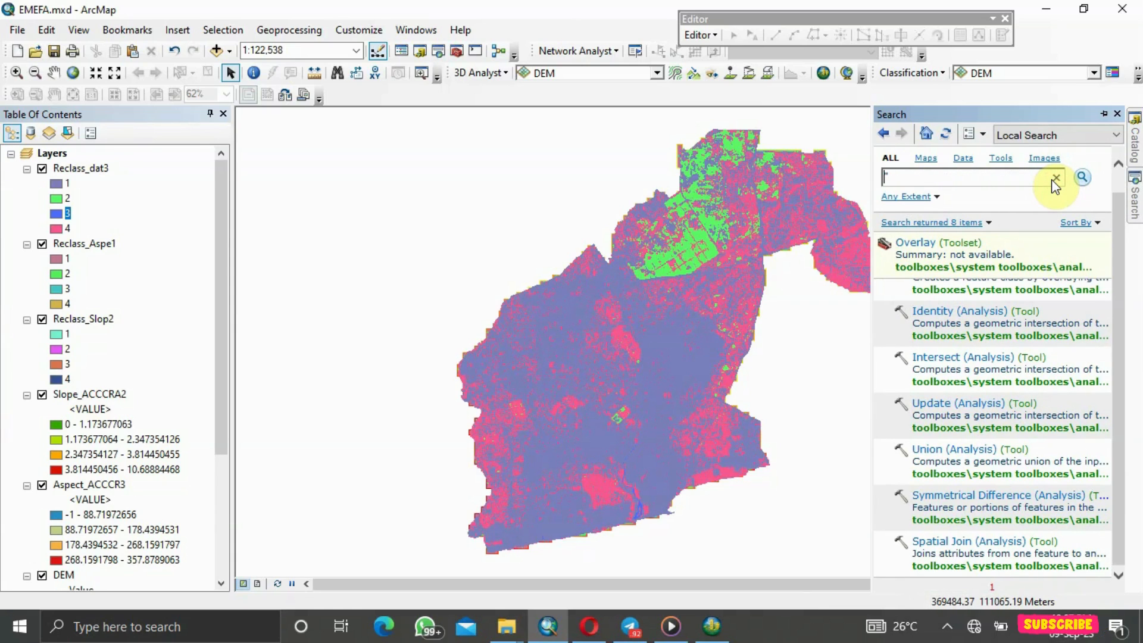
type("weighted overlay")
key("Return")
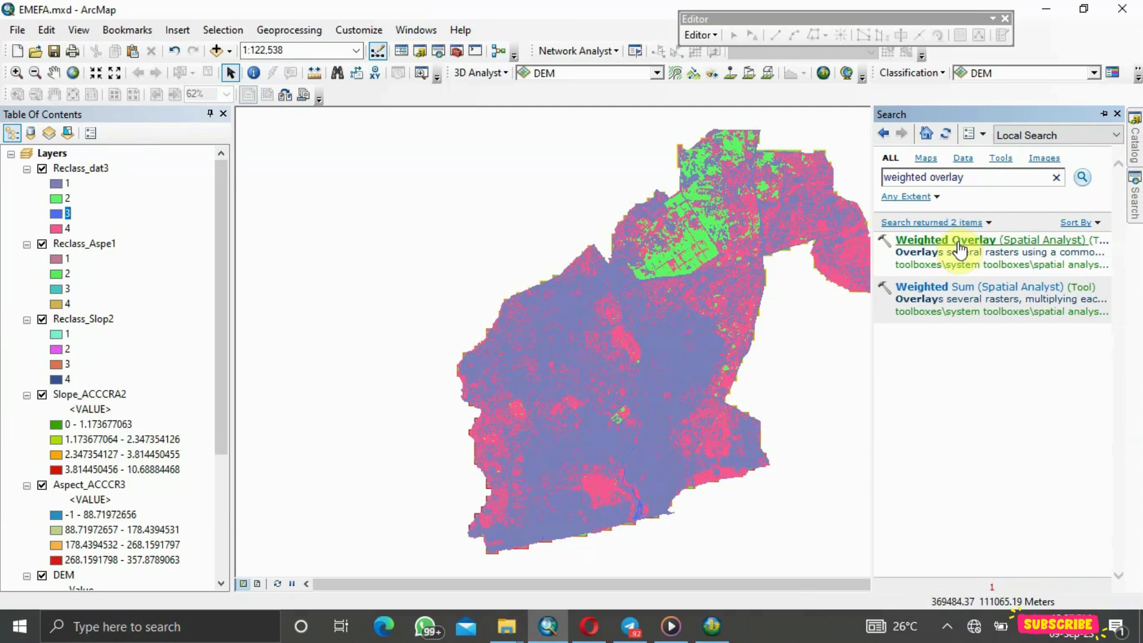
left_click(958, 244)
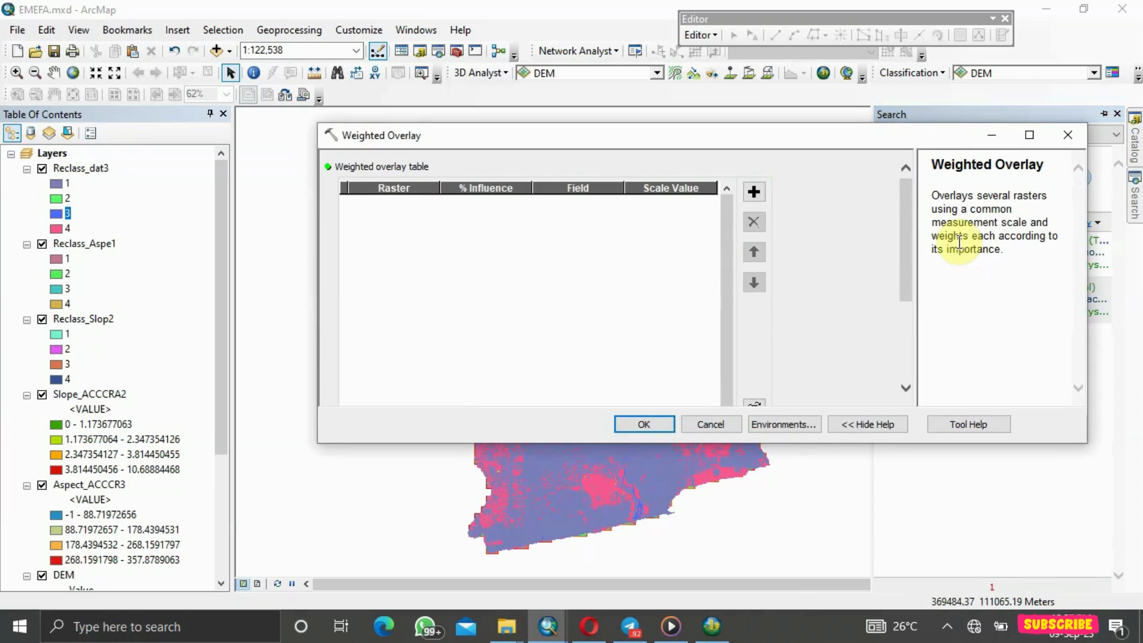
Add Reclass_dat3 to the weighted overlay table, using Value as the input field.
left_click(754, 192)
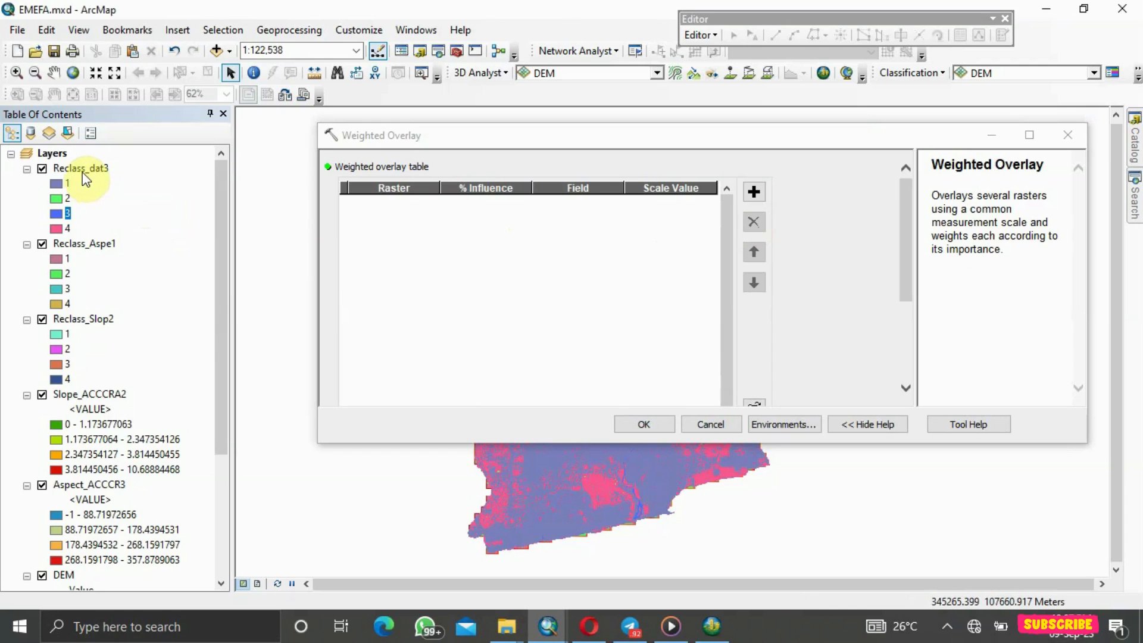
left_click(754, 191)
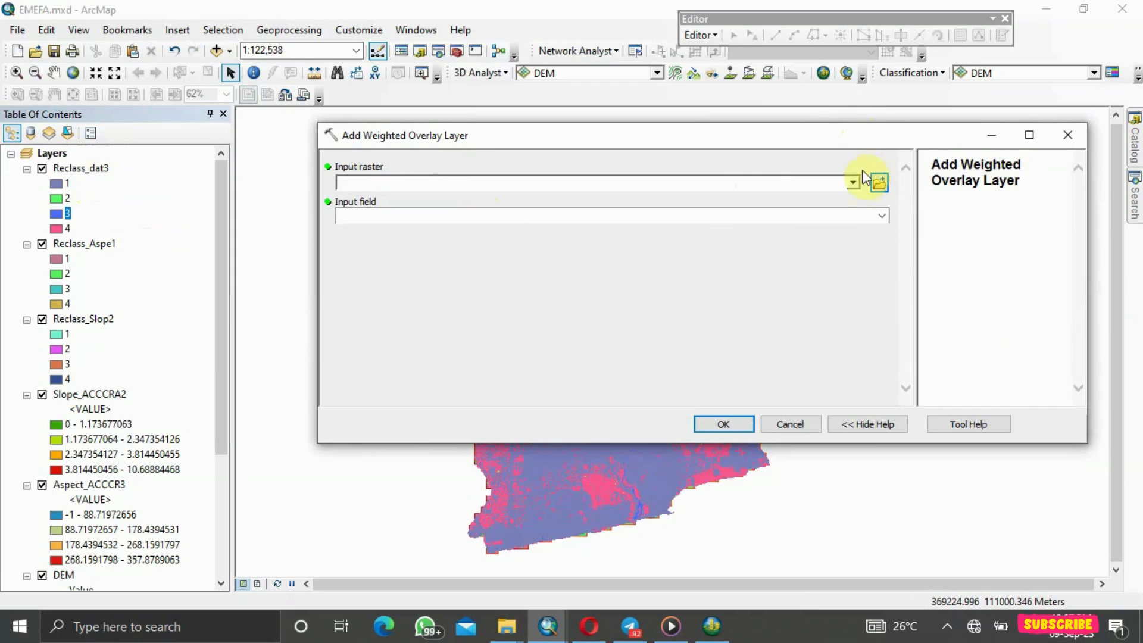
left_click(853, 182)
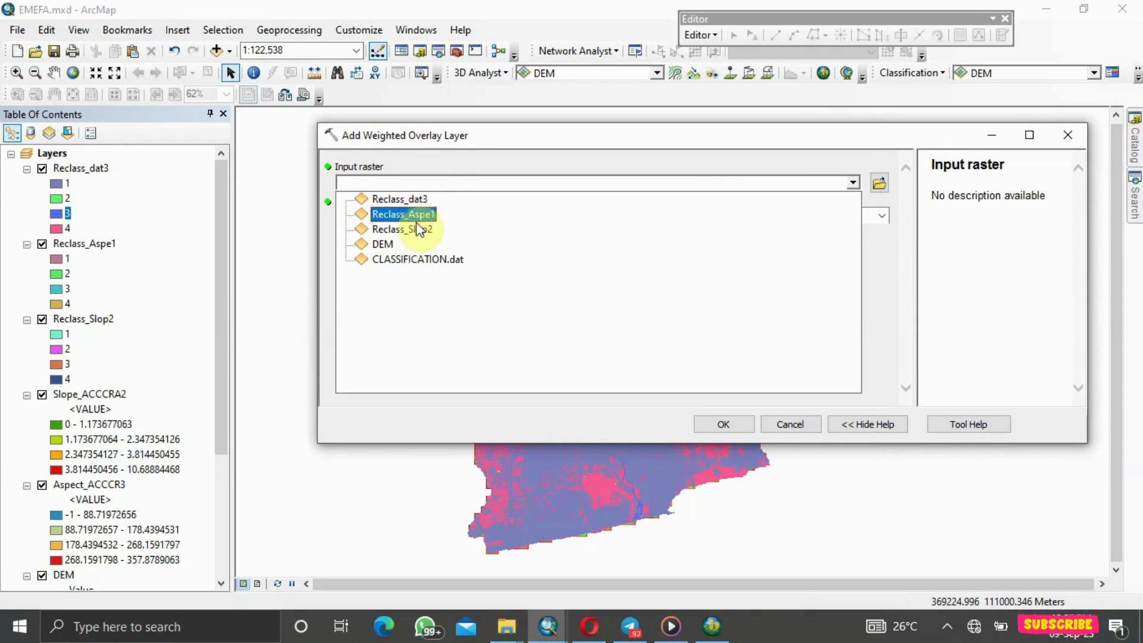
left_click(418, 201)
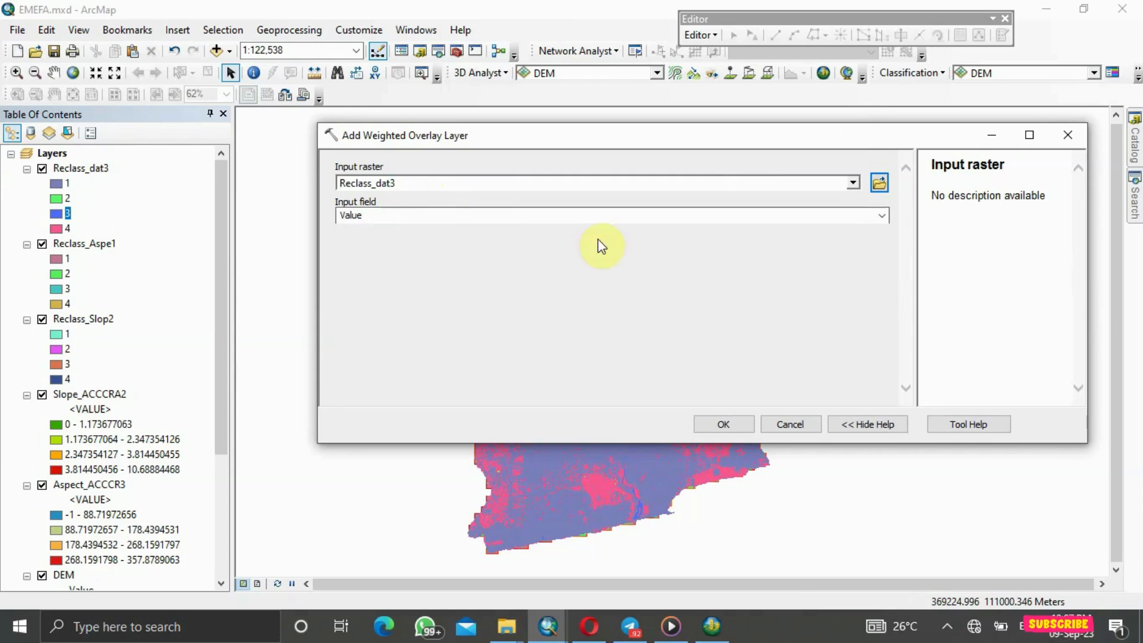
left_click(736, 426)
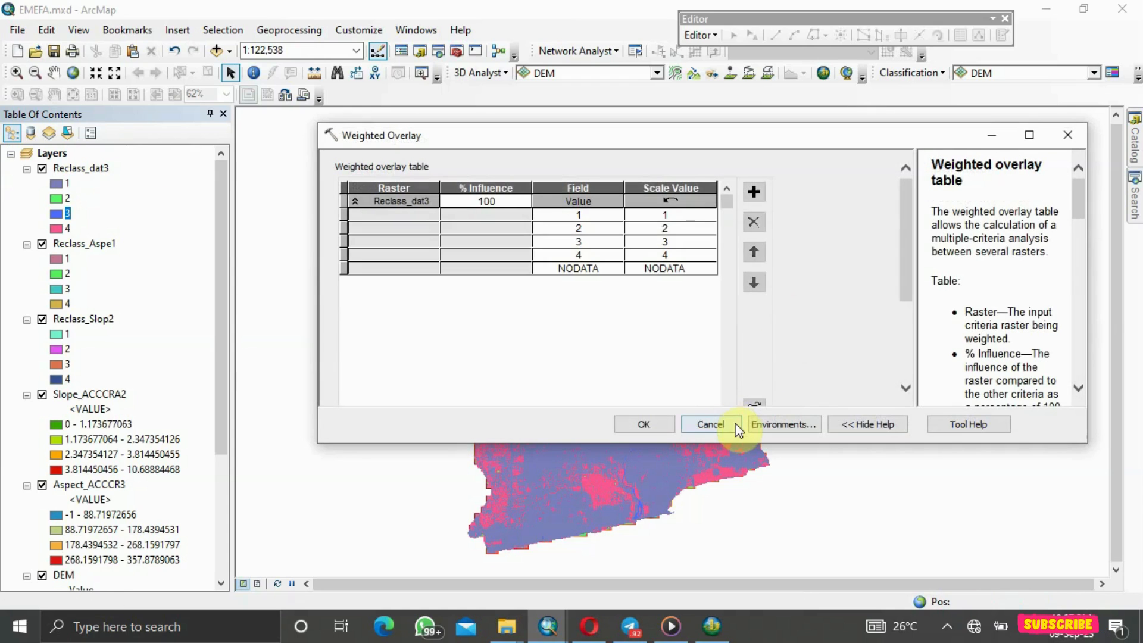
Add the reclassified aspect raster Reclass_Aspe1 to the weighted overlay table.
left_click(753, 193)
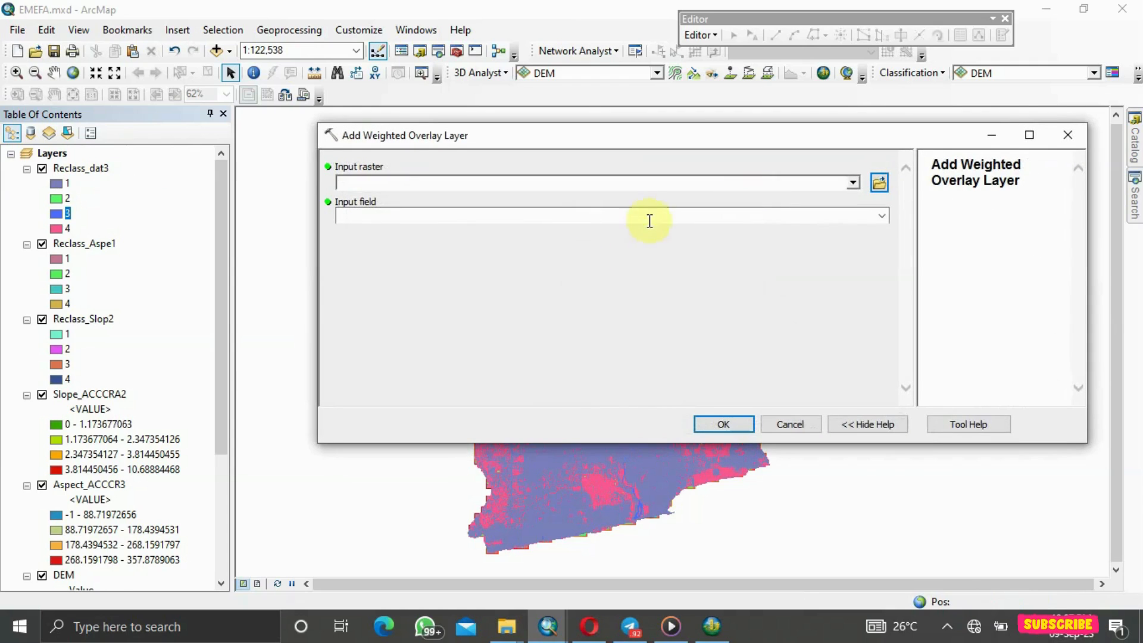
left_click(853, 183)
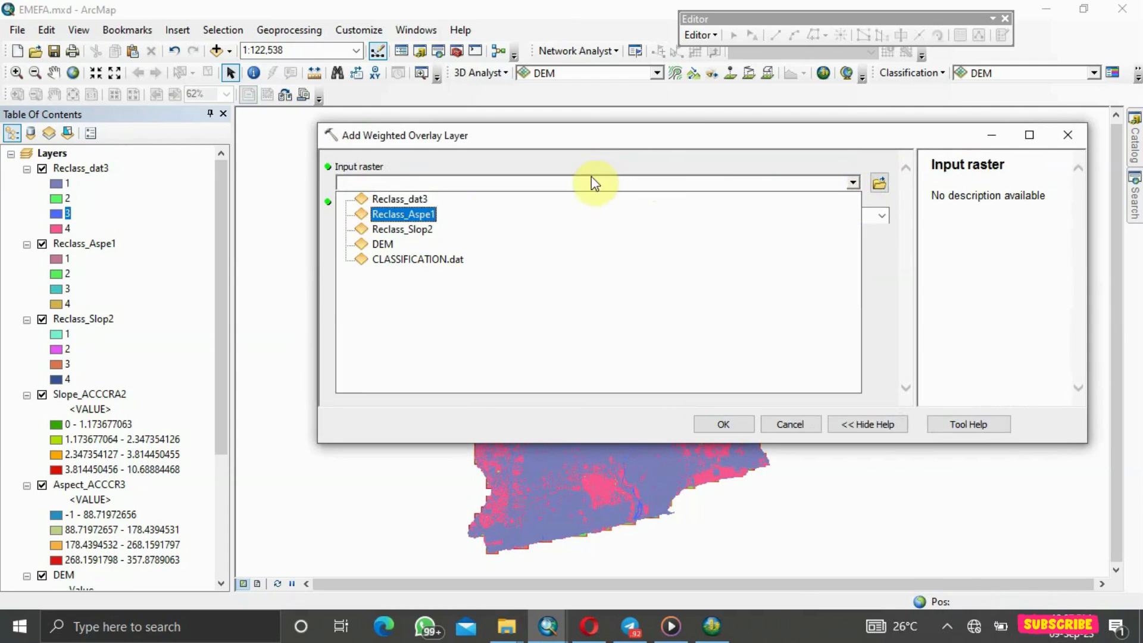
left_click(447, 216)
left_click(725, 424)
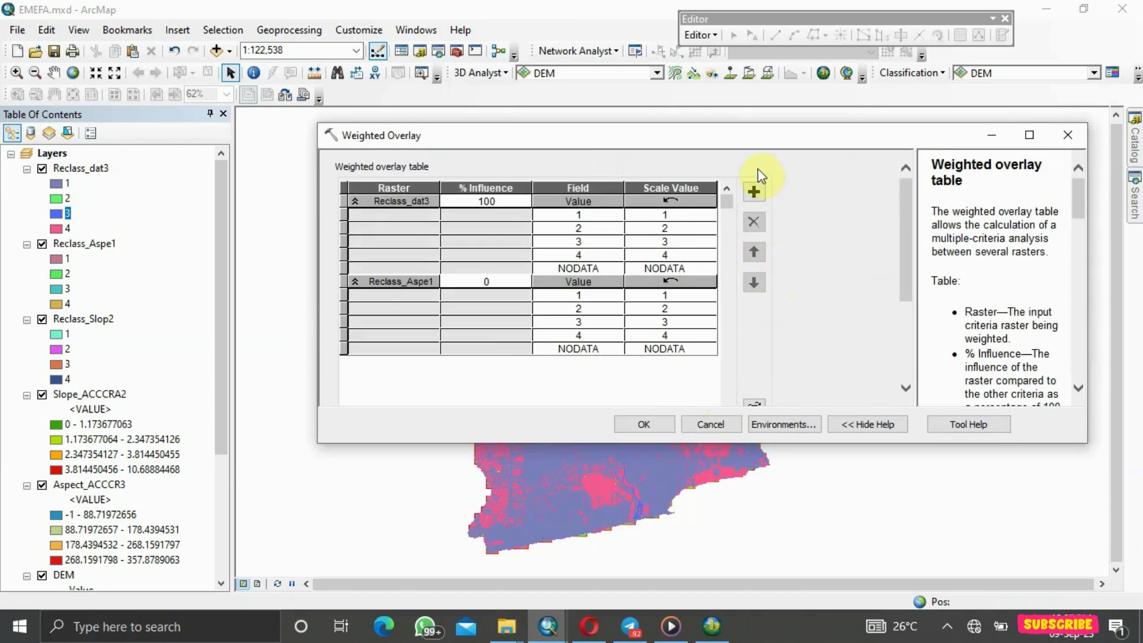
Add the reclassified slope raster Reclass_Slop2 to the weighted overlay table with the Value field.
left_click(754, 192)
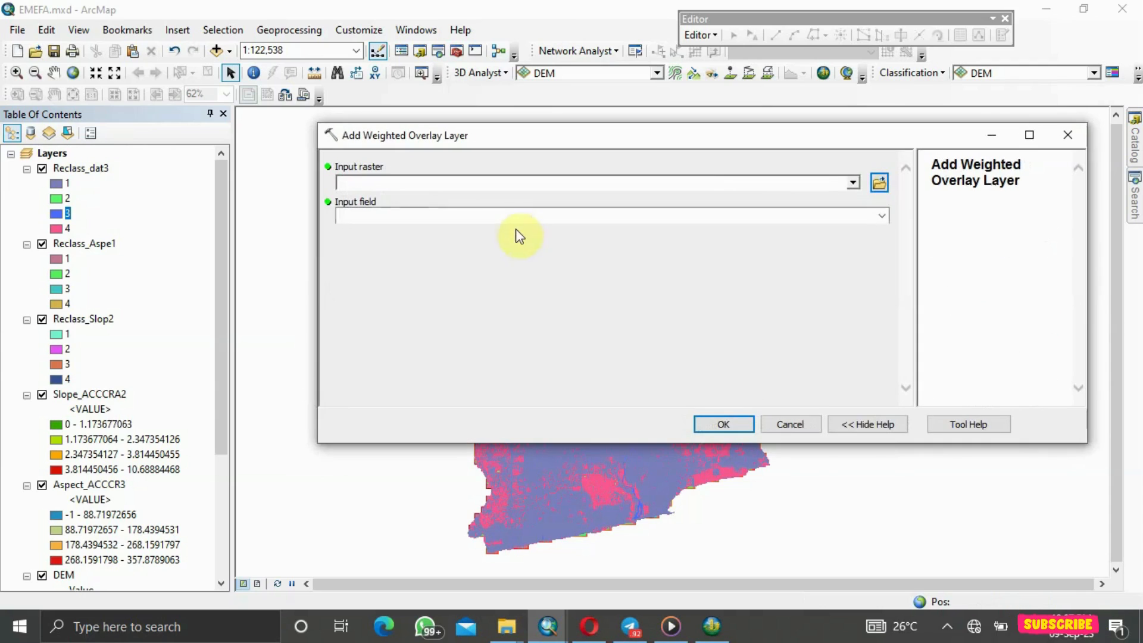
left_click(855, 182)
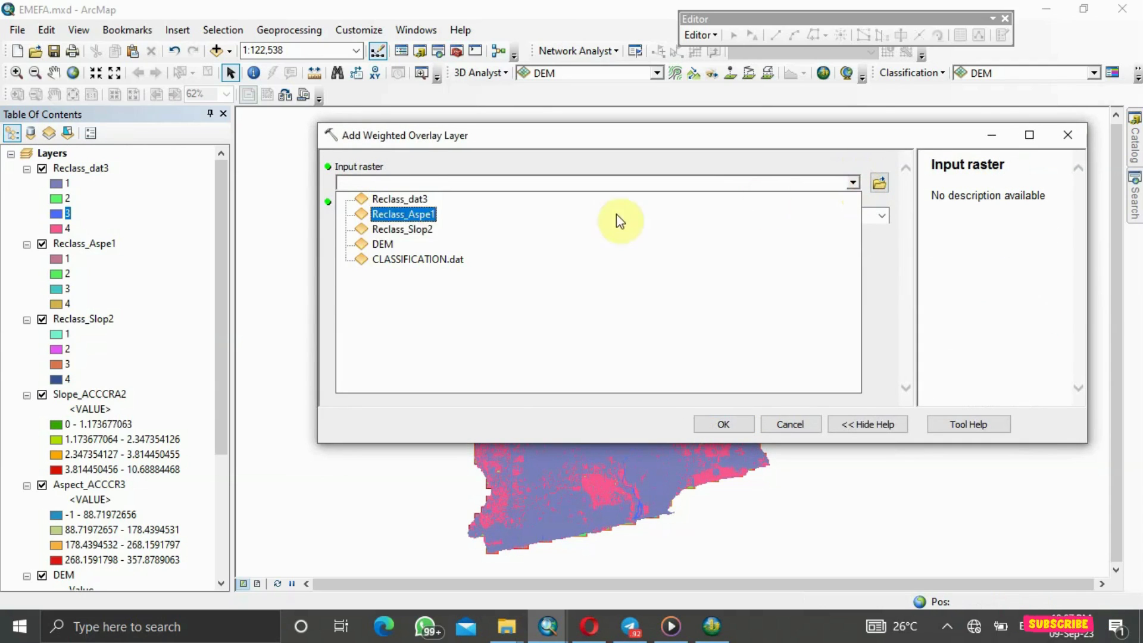
left_click(421, 228)
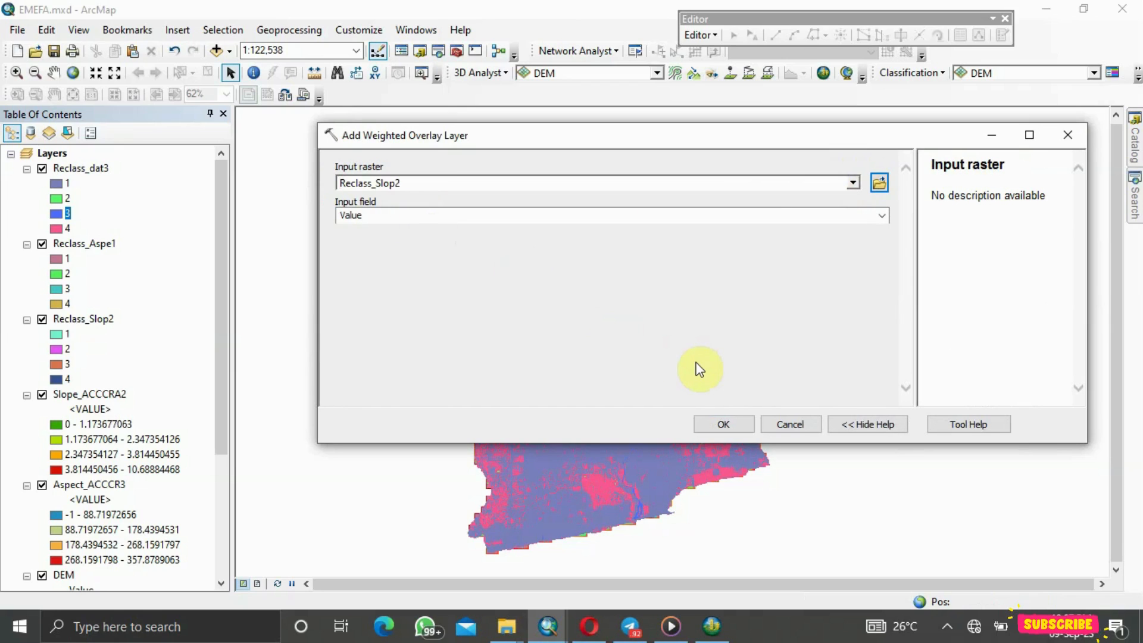
left_click(719, 420)
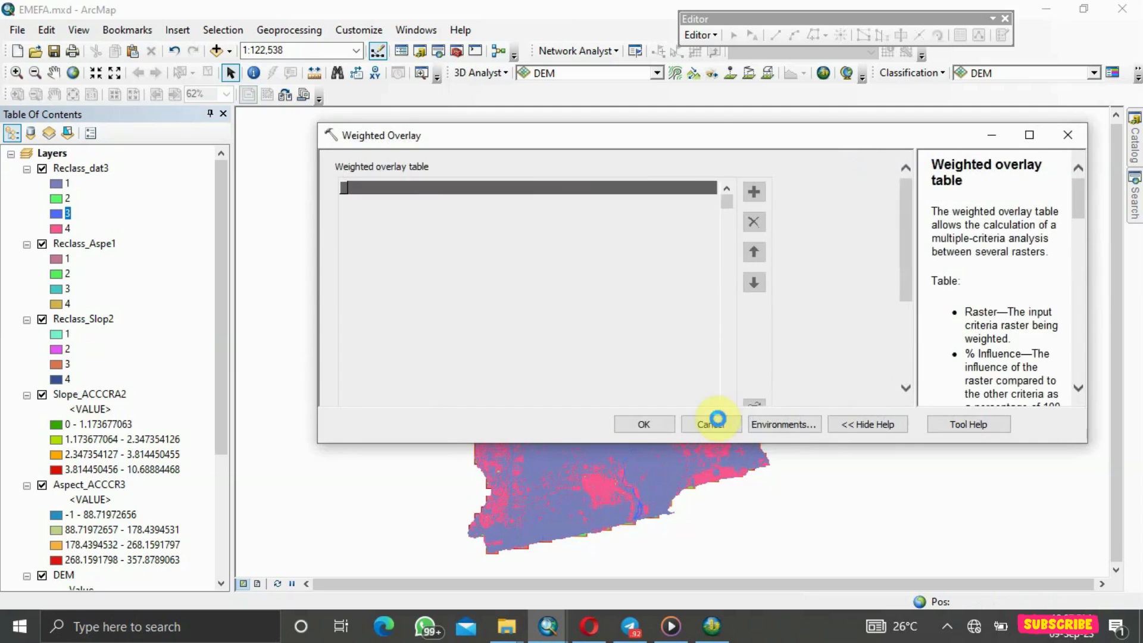
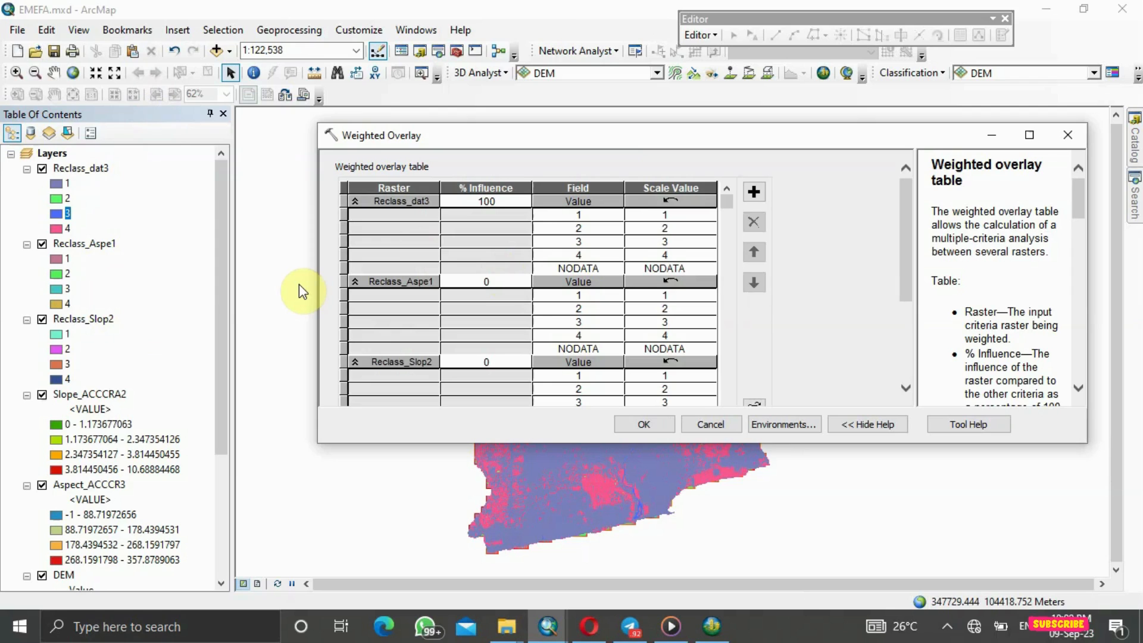
Set the % influence to 45 for Reclass_dat3, 35 for Reclass_Aspe1 and 25 for Reclass_Slop2.
left_click(506, 203)
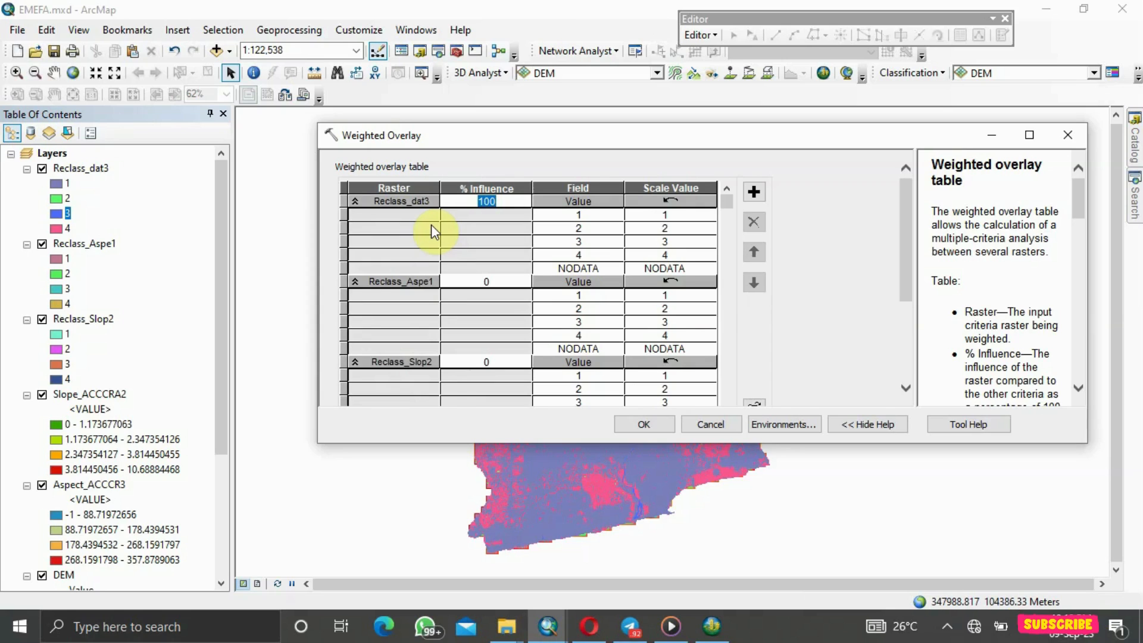
type("4")
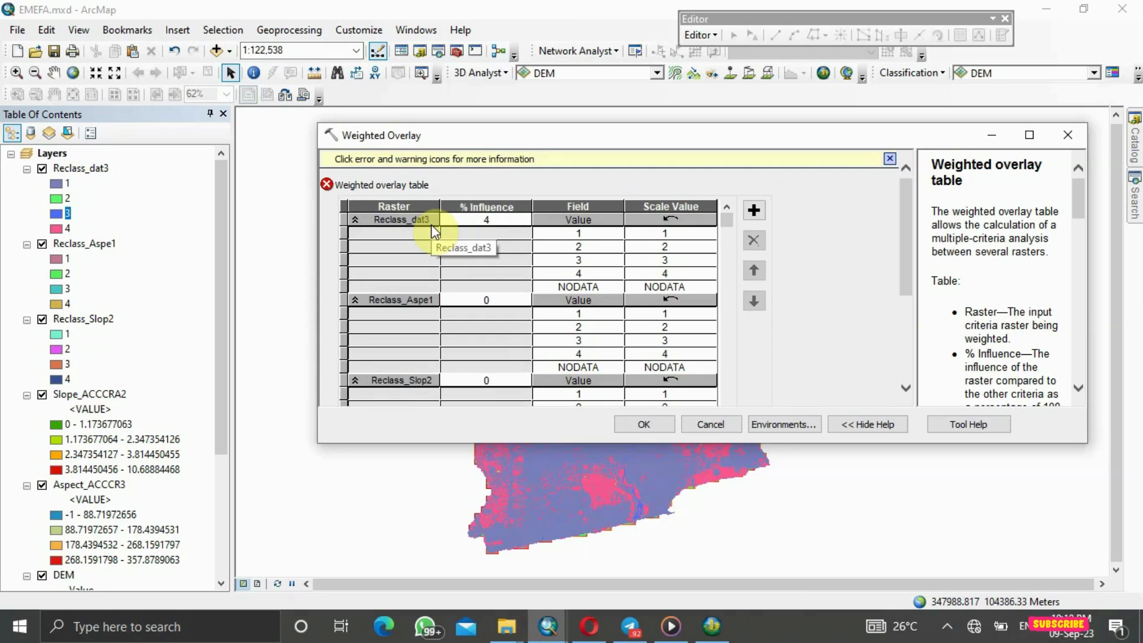
type("5")
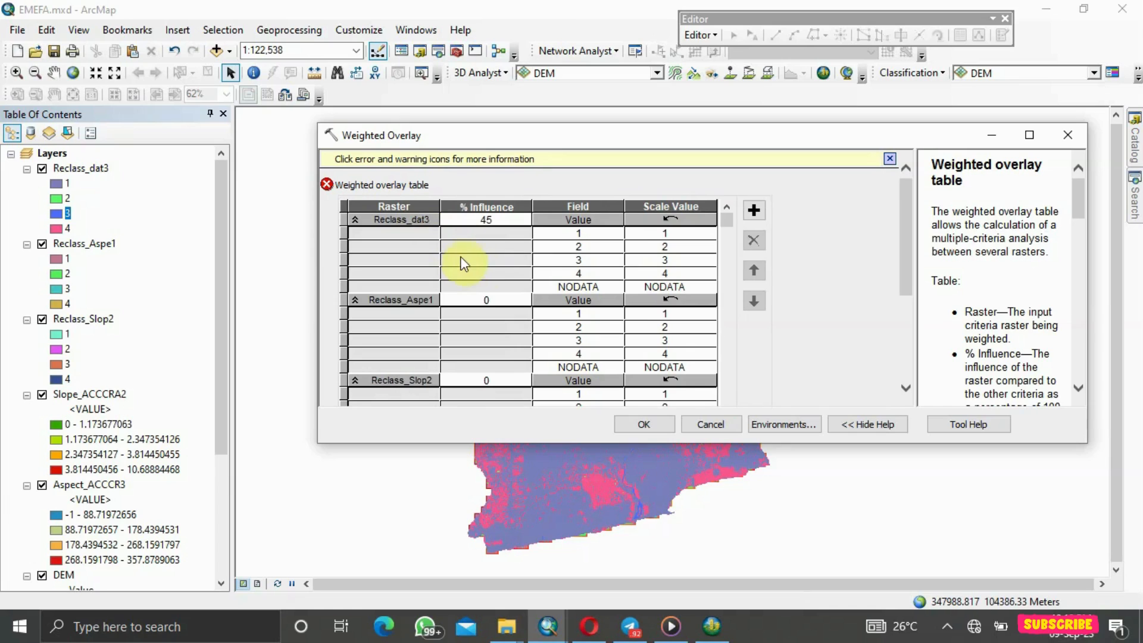
left_click(503, 300)
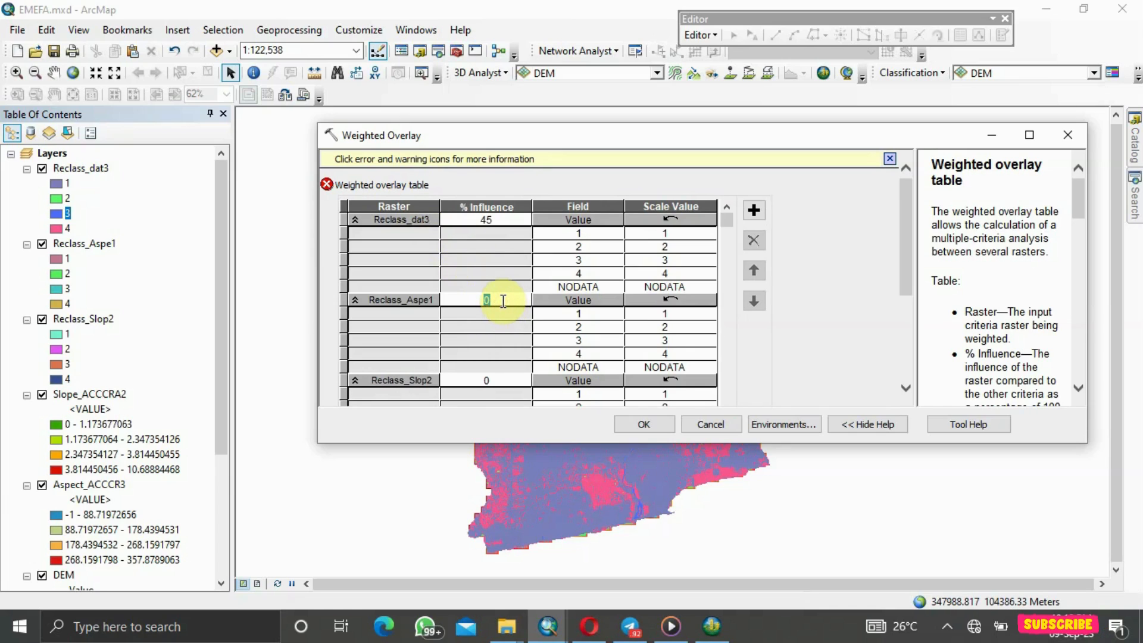
type("35")
left_click(493, 379)
type("2")
key("BackSpace")
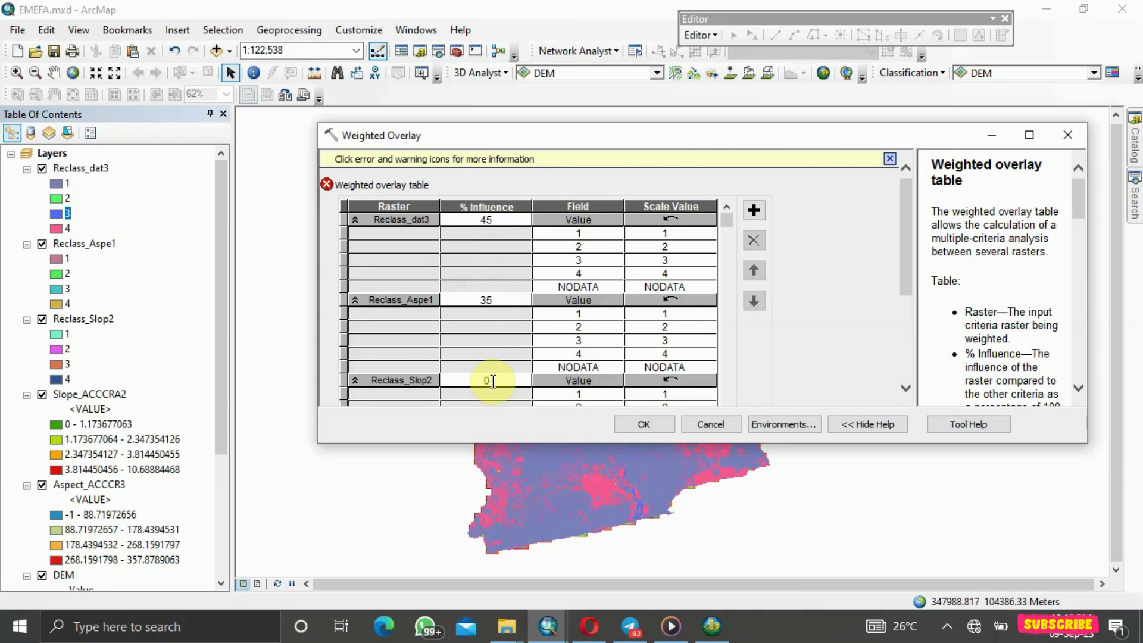
type("25")
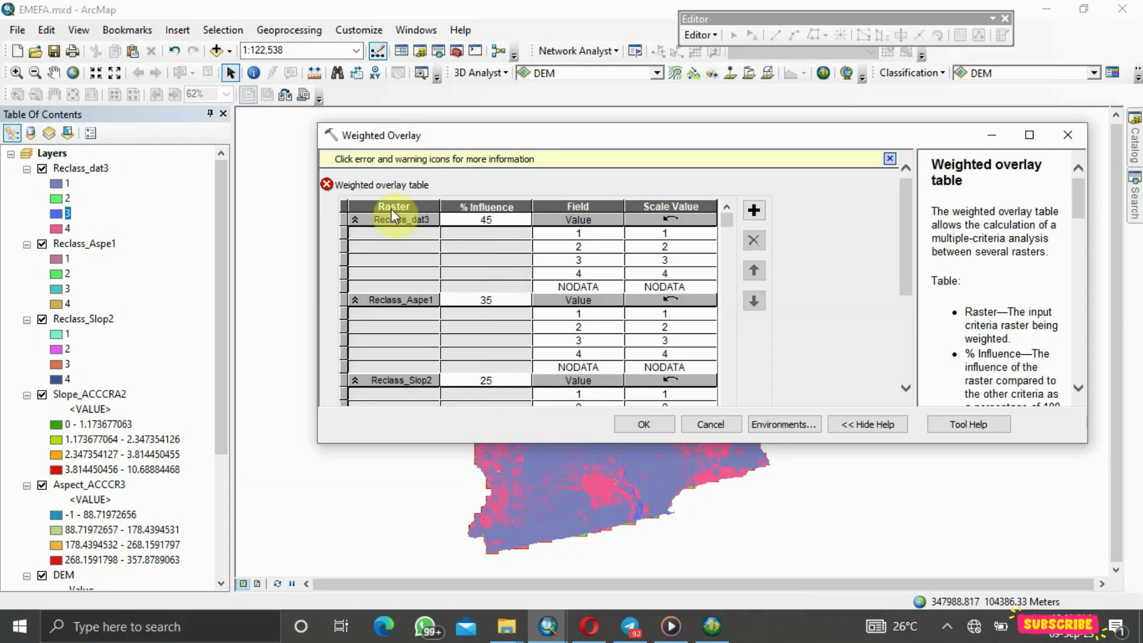
Check the weighted overlay table error and set the % influence to 20 for Reclass_Aspe1 and 35 for Reclass_Slop2.
left_click(327, 186)
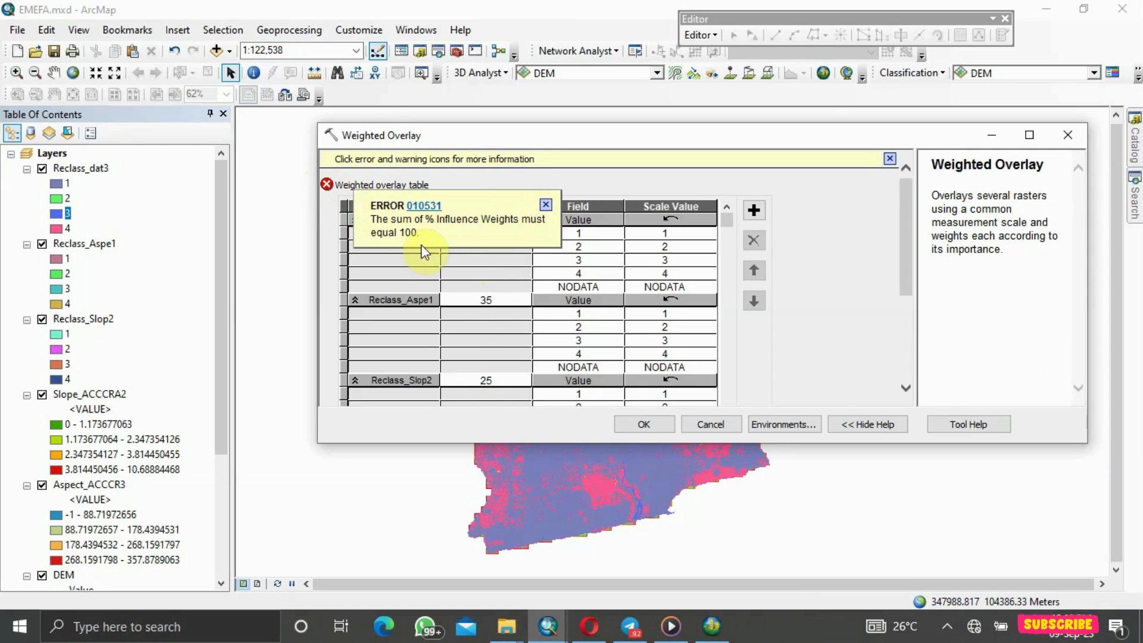
left_click(546, 206)
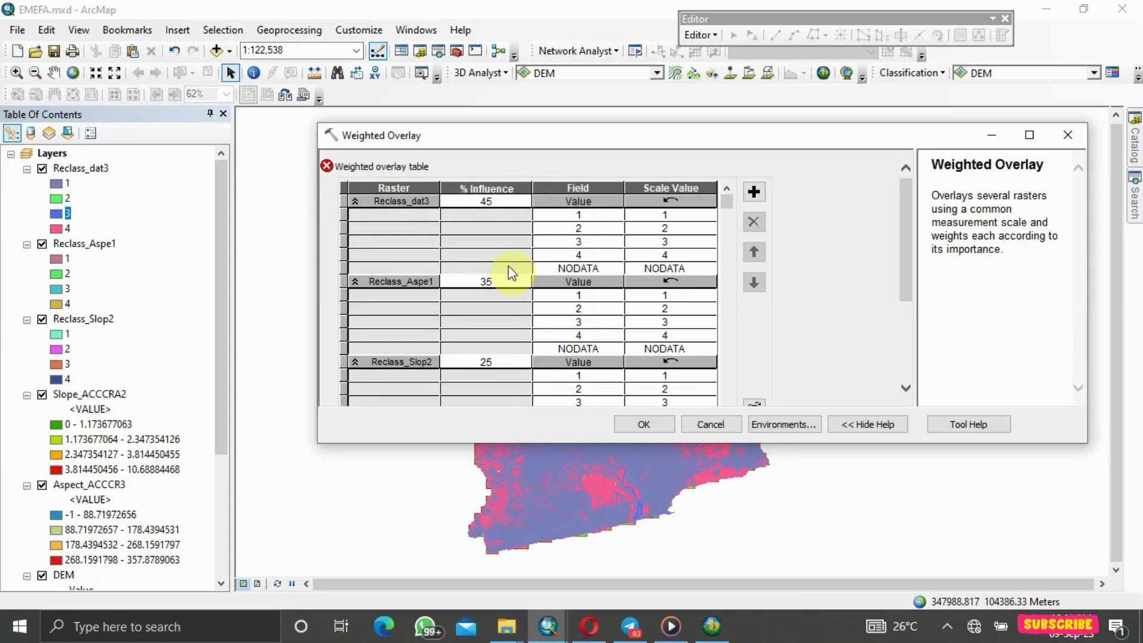
left_click(494, 364)
type("20")
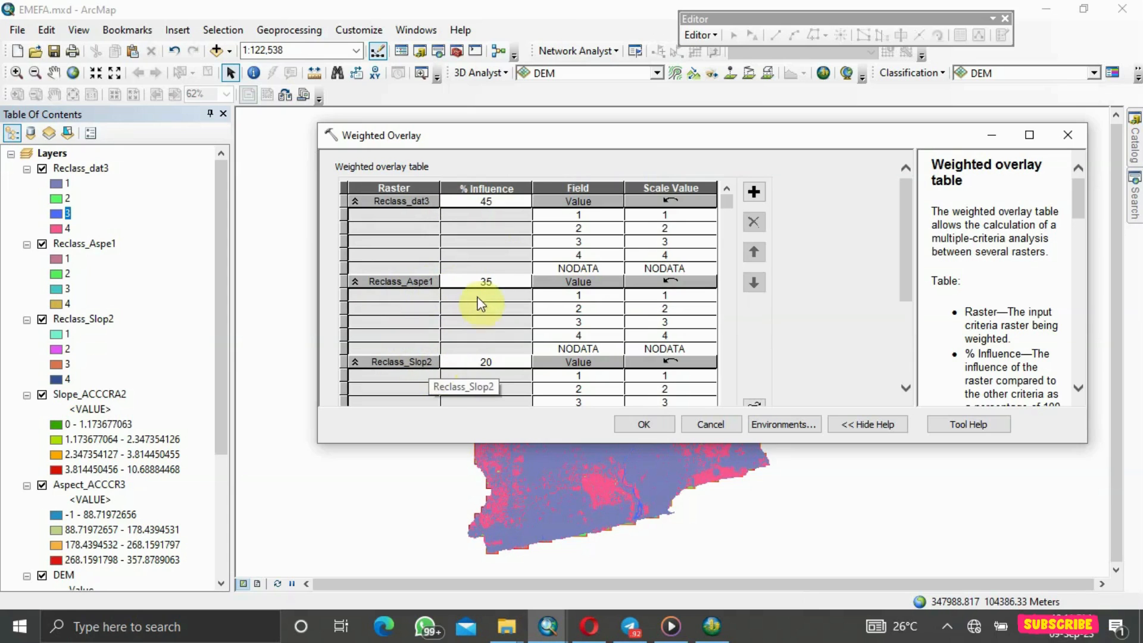
left_click(504, 283)
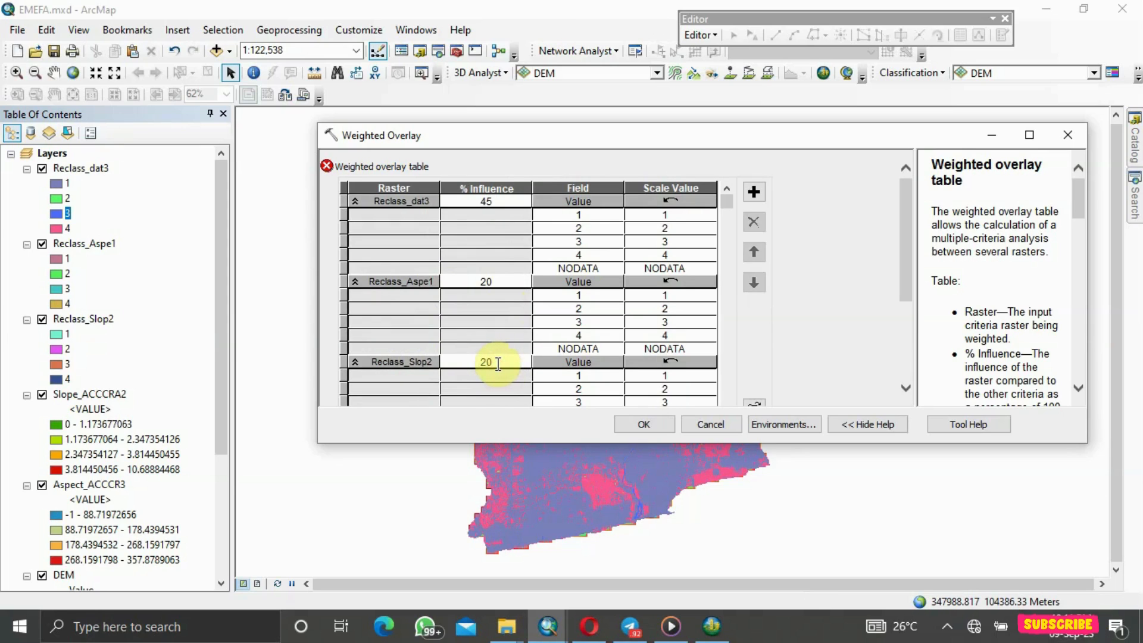
key("BackSpace")
type("35")
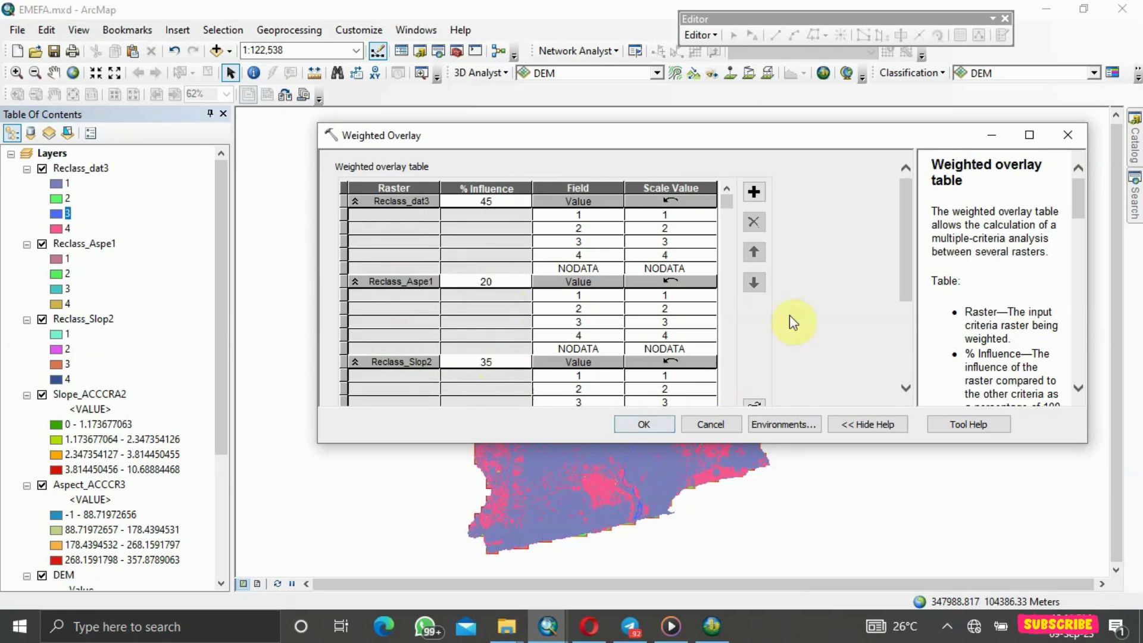
Set the evaluation scale to -1 to 1 by 1 and run the Weighted Overlay.
scroll(837, 354, "down", 3)
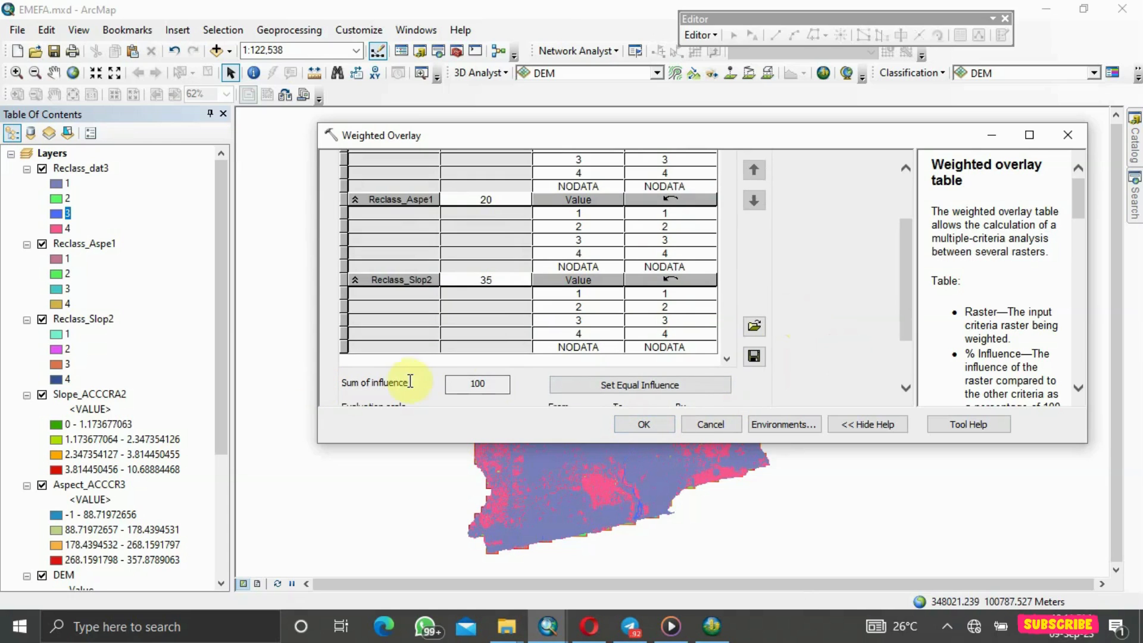
scroll(491, 384, "down", 4)
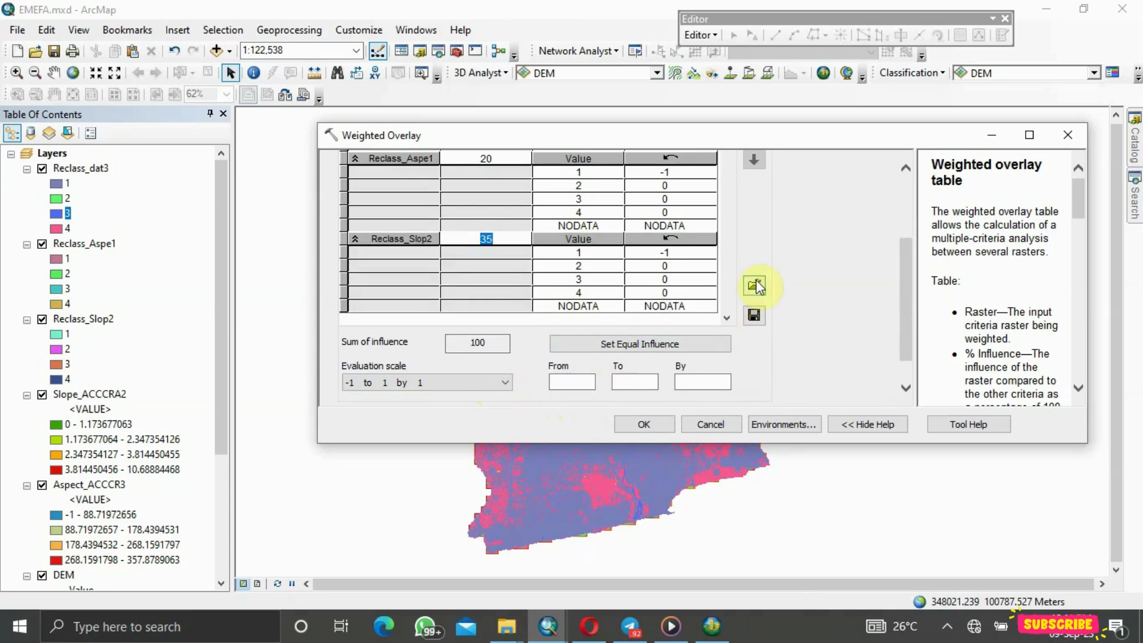
scroll(755, 284, "down", 2)
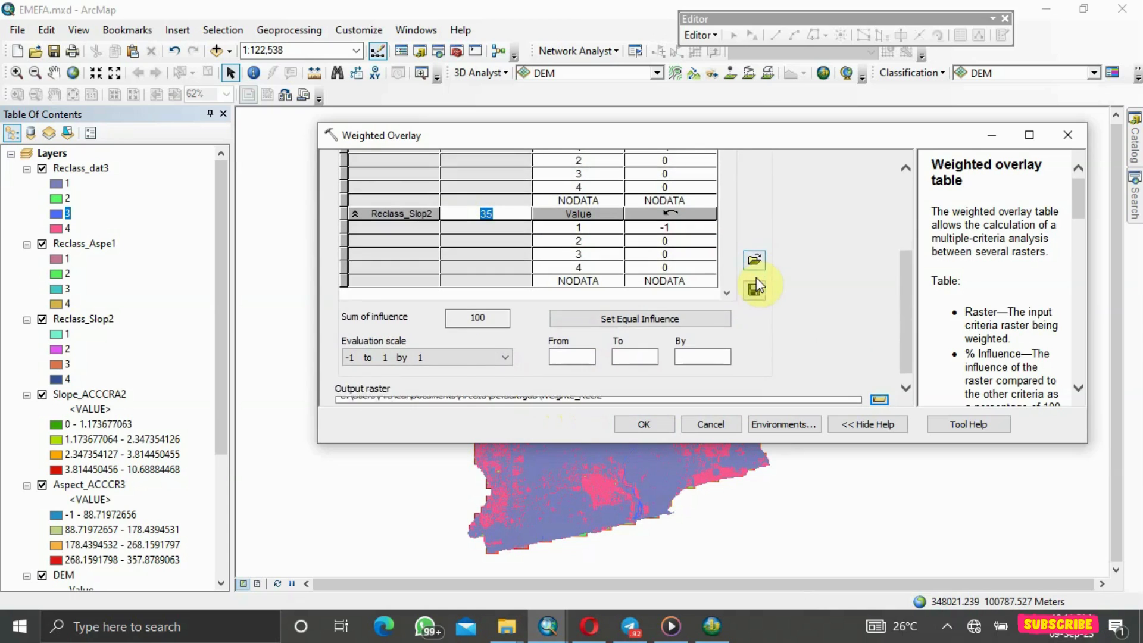
left_click(646, 420)
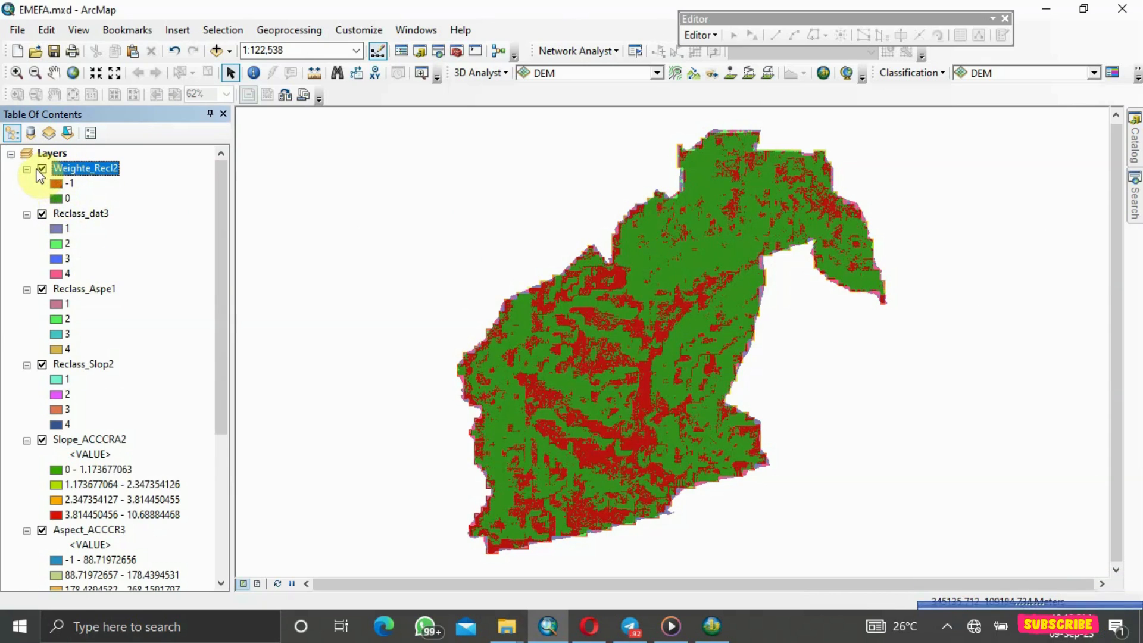
Turn off all layers except the weighted overlay result Weighte_Recl2.
left_click(42, 213)
left_click(42, 289)
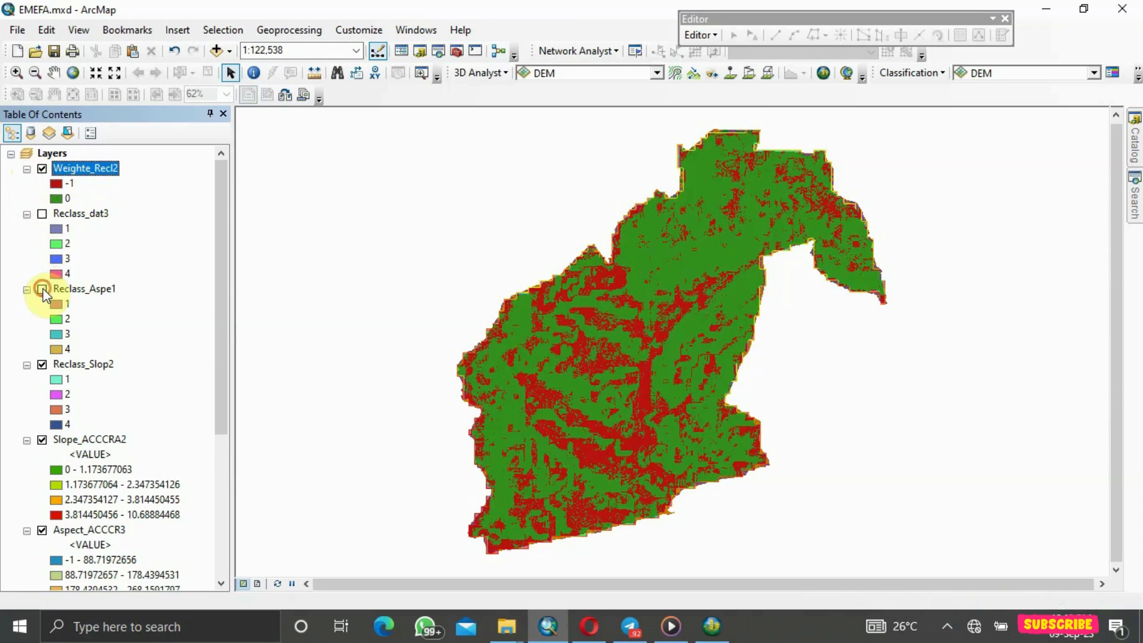
right_click(57, 153)
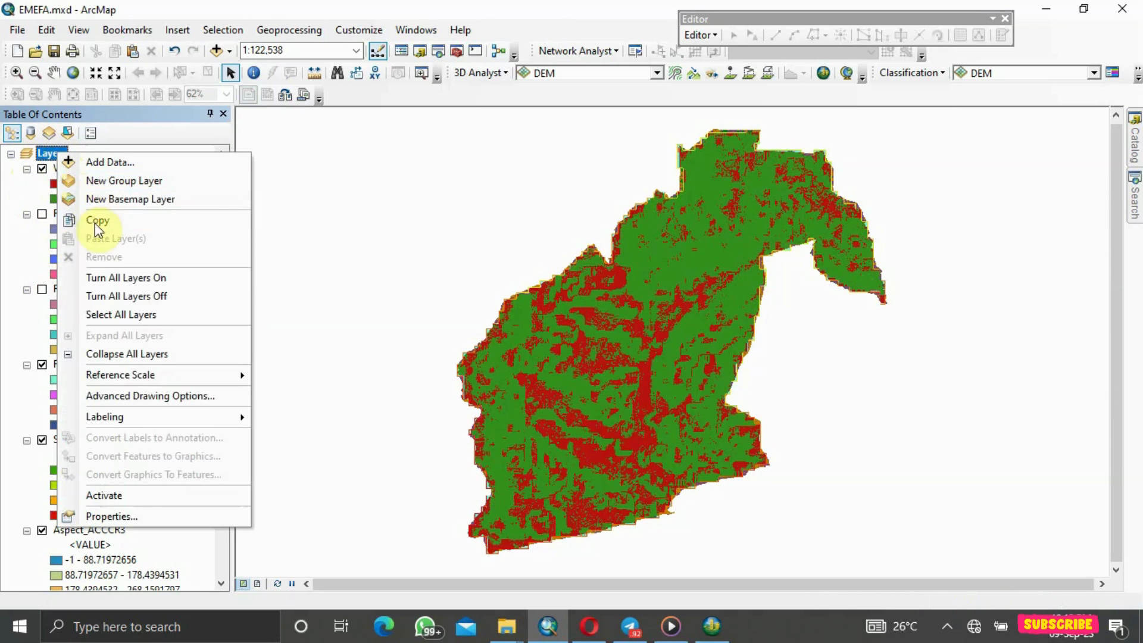
left_click(115, 298)
left_click(42, 168)
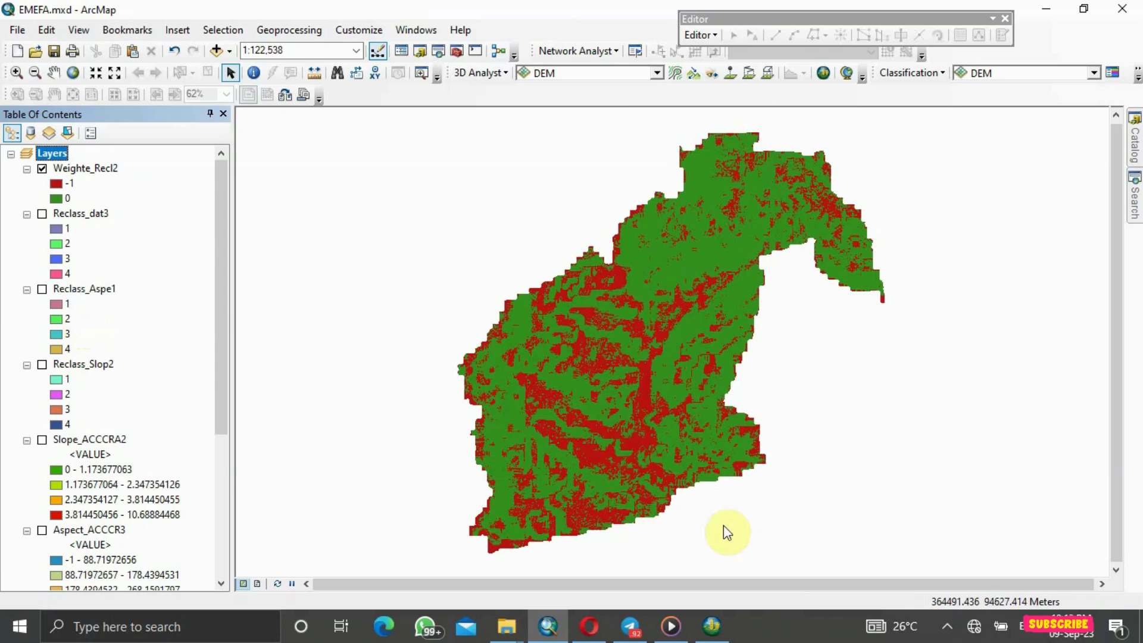
Switch to ArcScene to view the 3D ACCCRADEM terrain briefly, and return to ArcMap.
left_click(720, 630)
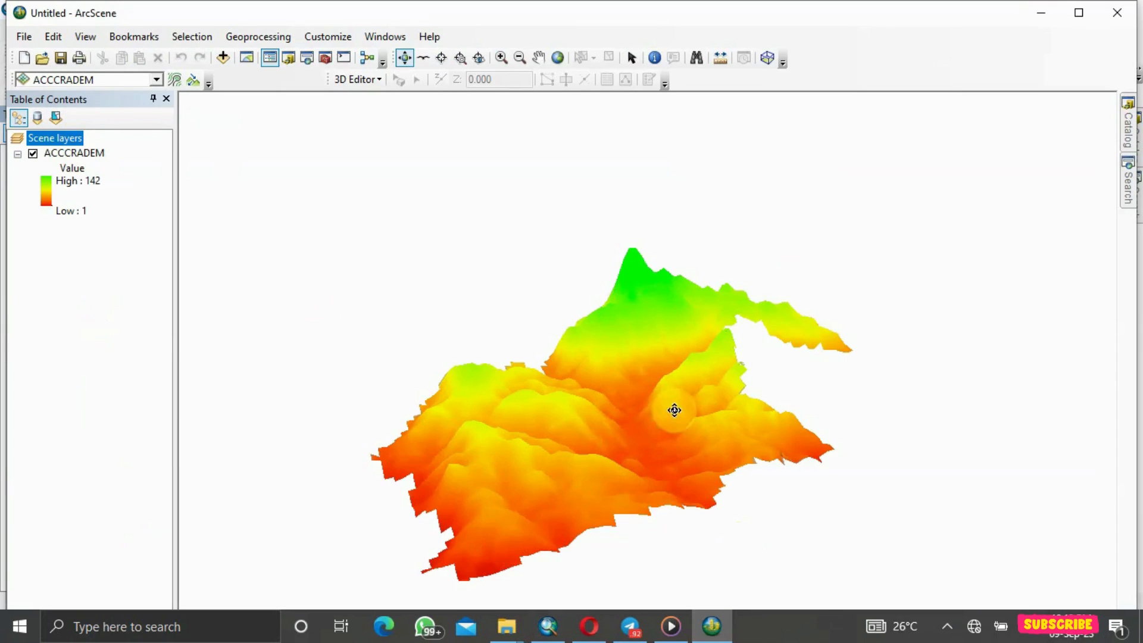
mouse_move(606, 467)
left_mouse_down()
mouse_move(625, 518)
mouse_move(615, 441)
mouse_move(587, 454)
mouse_move(599, 463)
left_mouse_up()
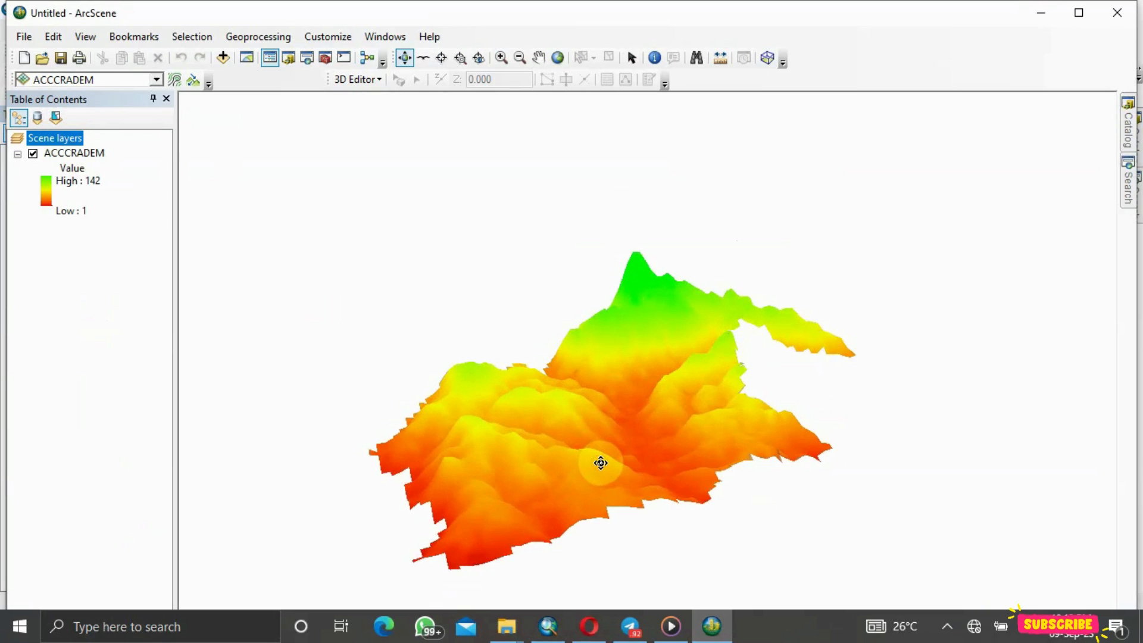
left_click(548, 627)
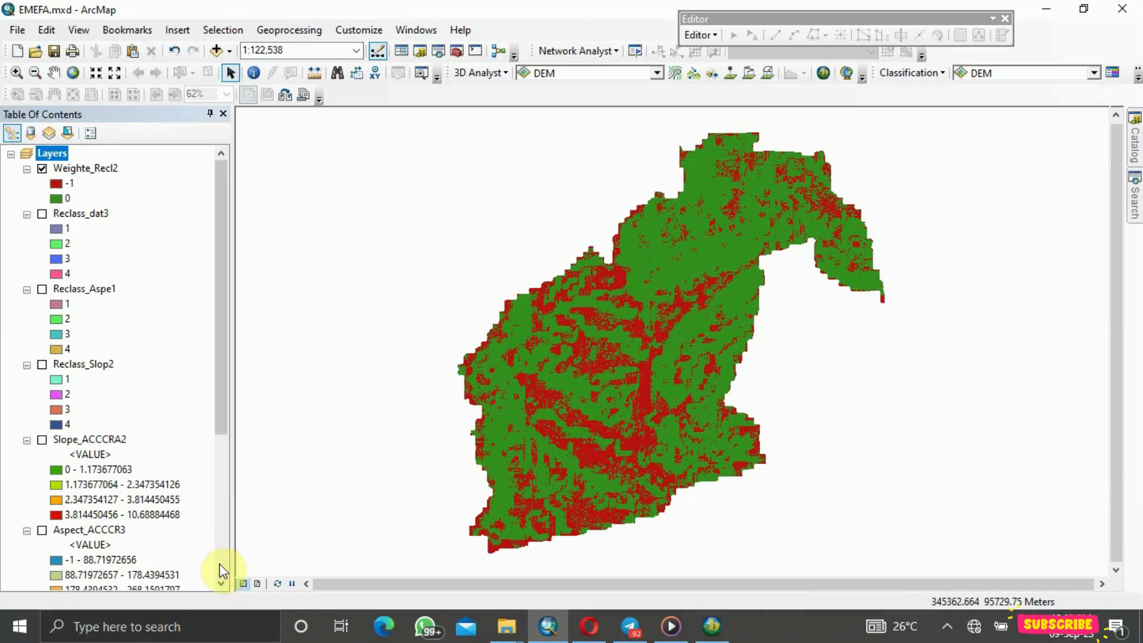
Delete the "ACCRA METROPOLITAN AREA" title from the map layout and open ArcToolbox in the data view.
left_click(257, 584)
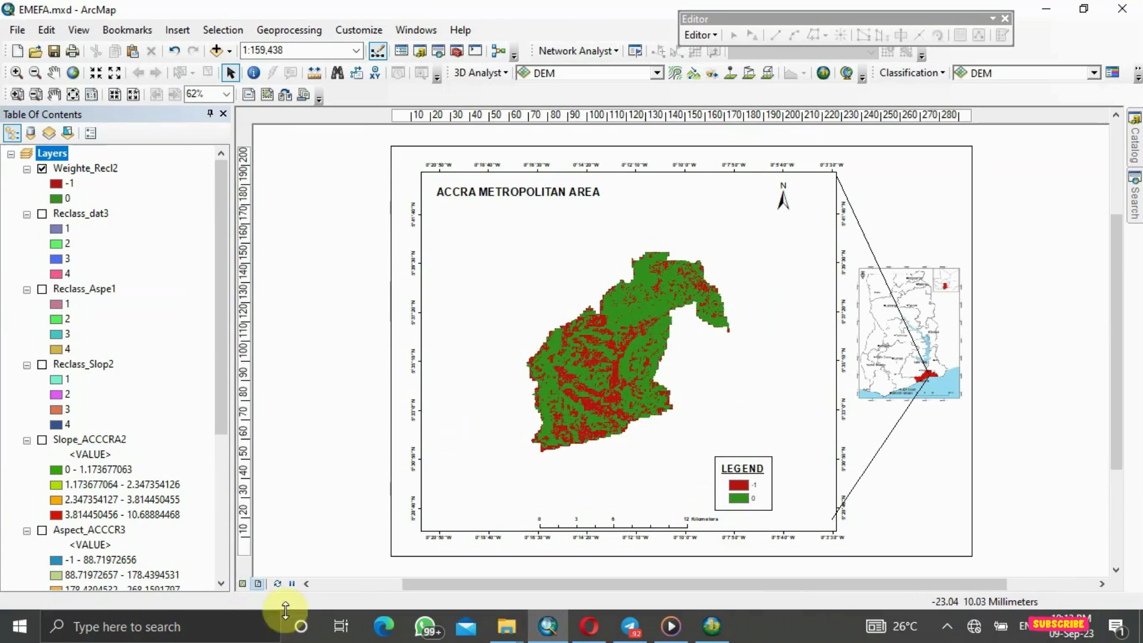
left_click(548, 195)
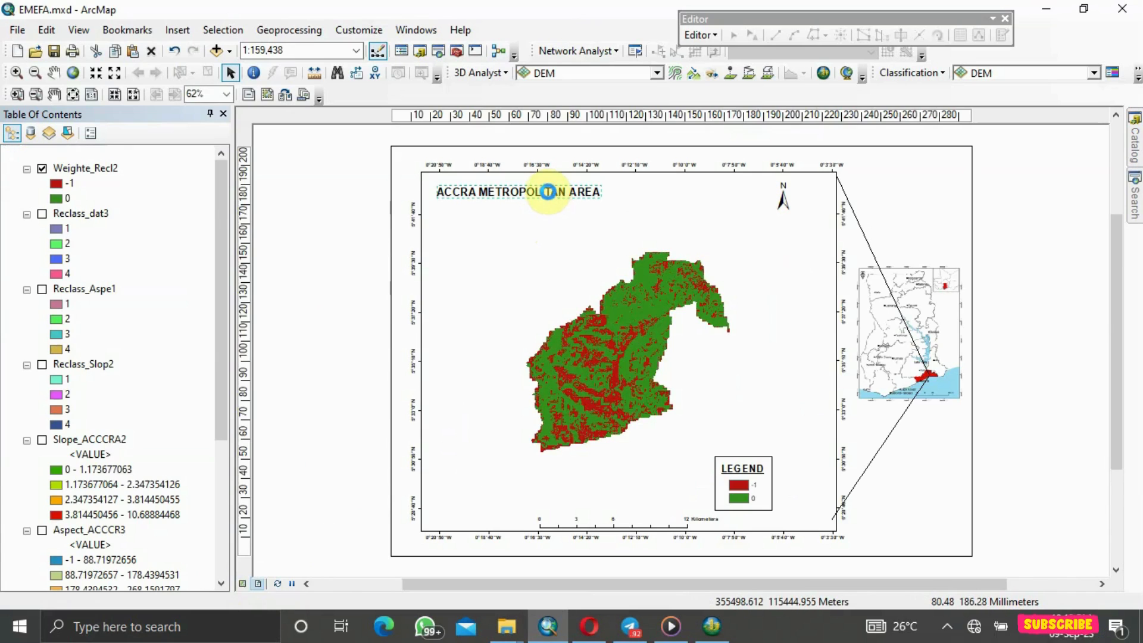
key("Delete")
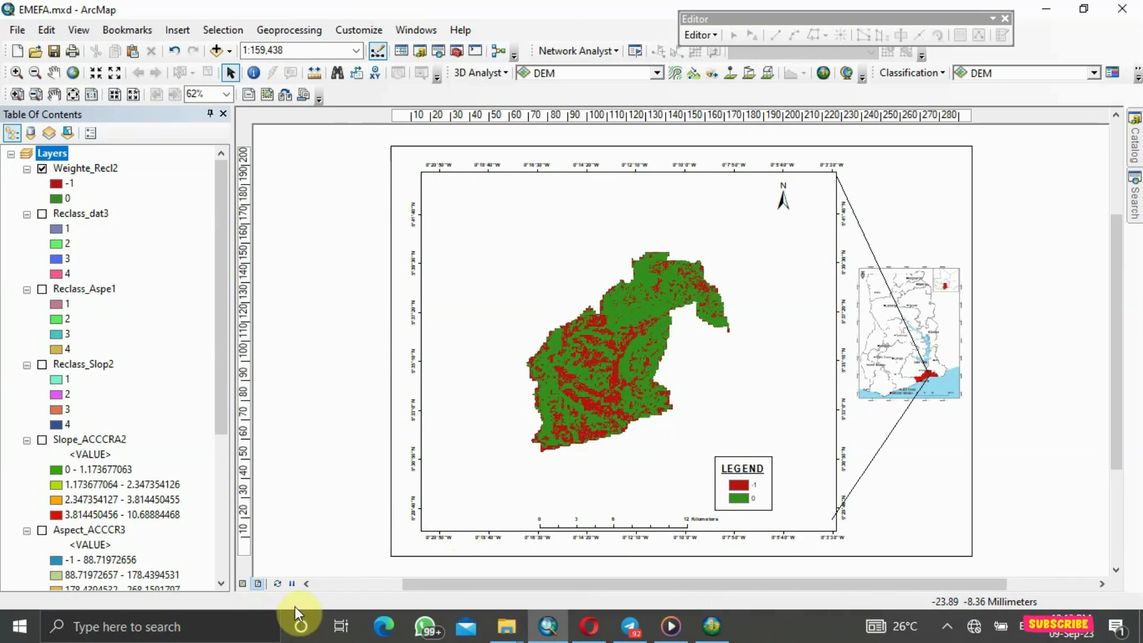
left_click(242, 583)
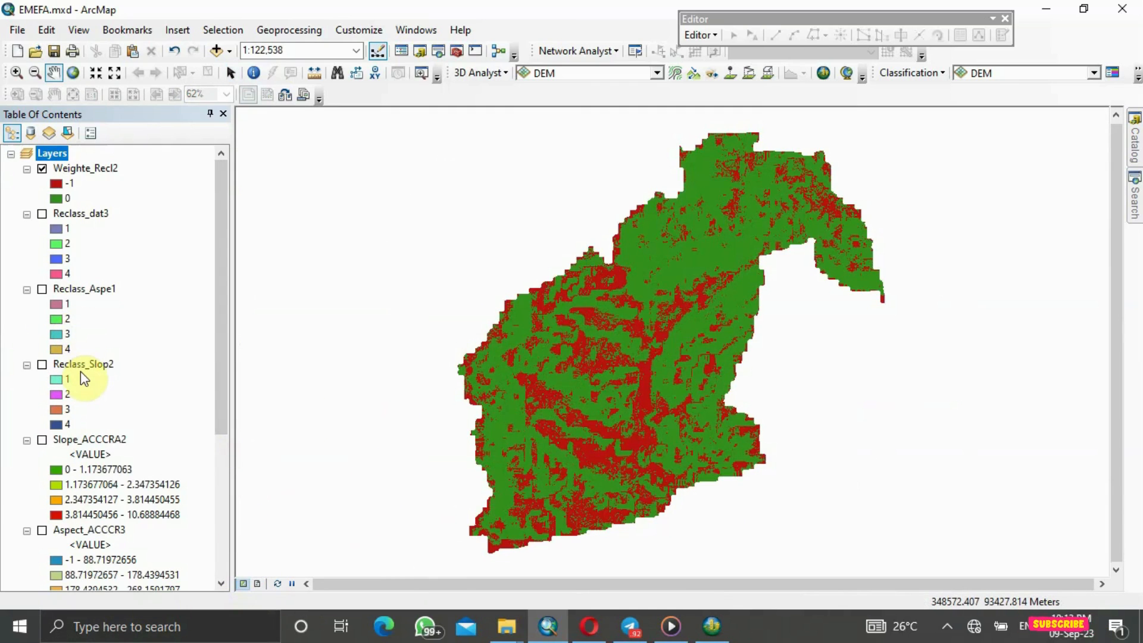
left_click(457, 51)
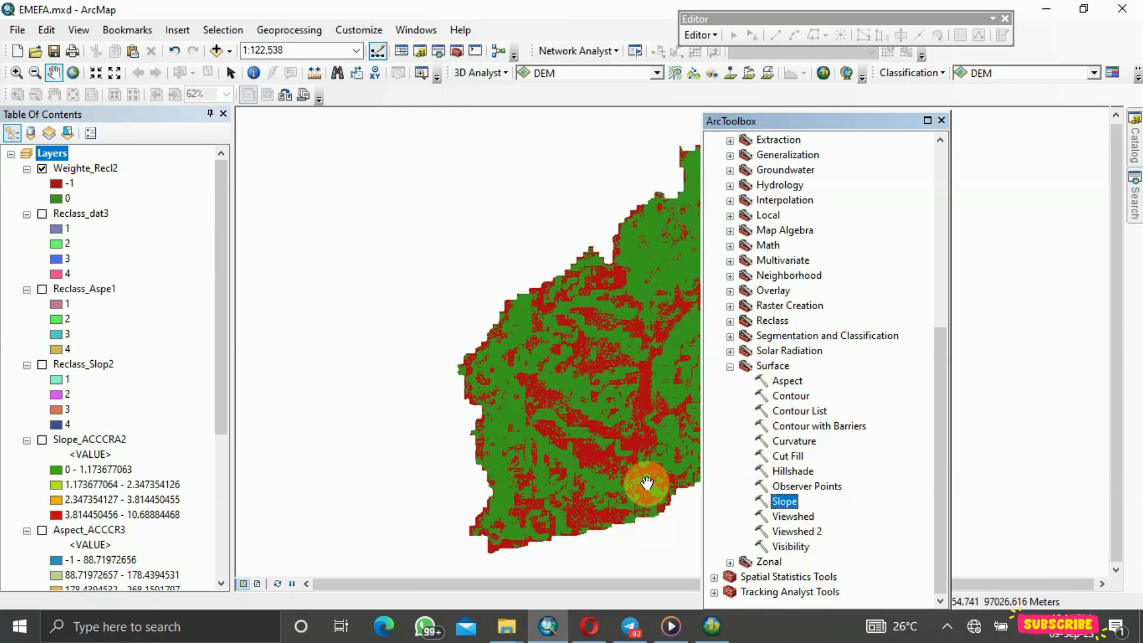
Switch to ArcScene and examine the 3D ACCCRADEM surface from several directions.
left_click(712, 625)
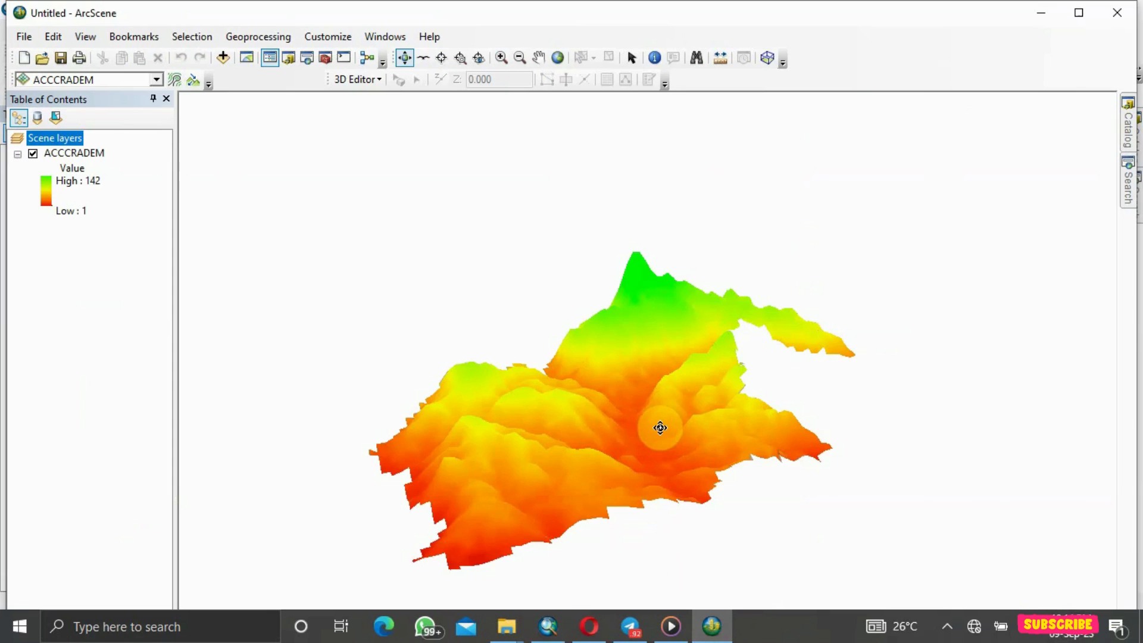
left_click_drag(660, 427, 247, 401)
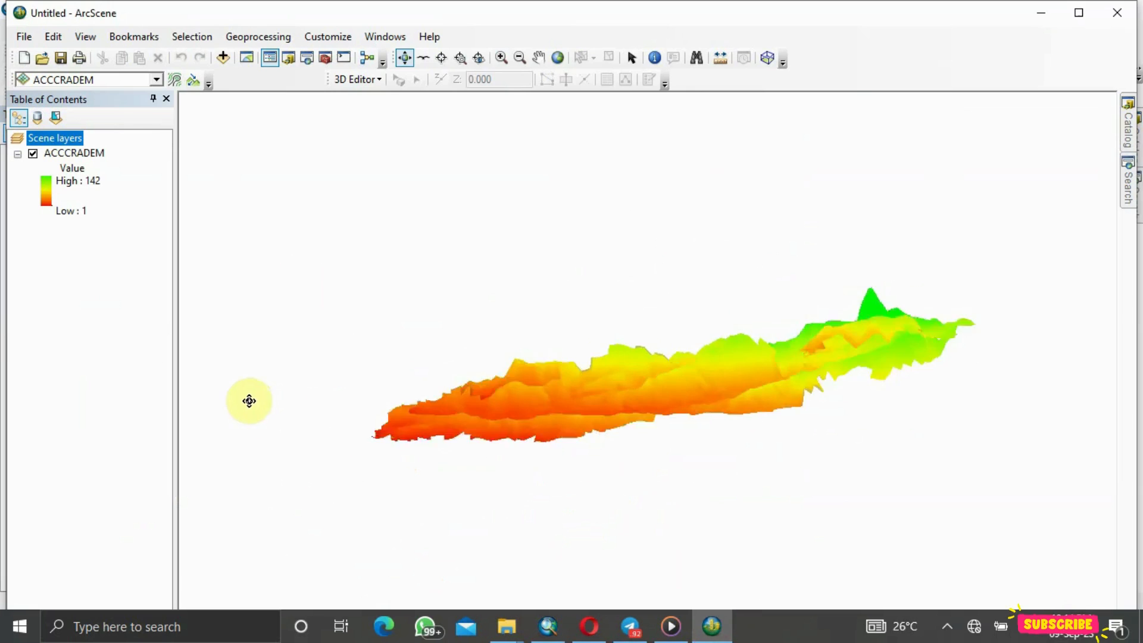
left_click_drag(111, 332, 230, 458)
left_click_drag(791, 421, 102, 445)
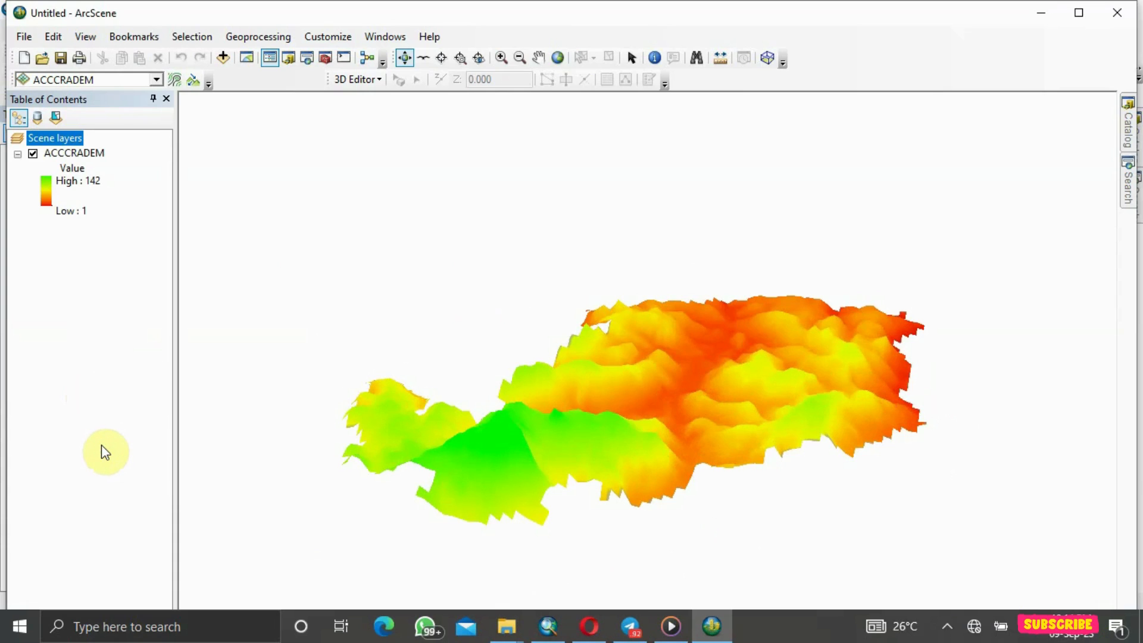
left_click_drag(574, 444, 368, 458)
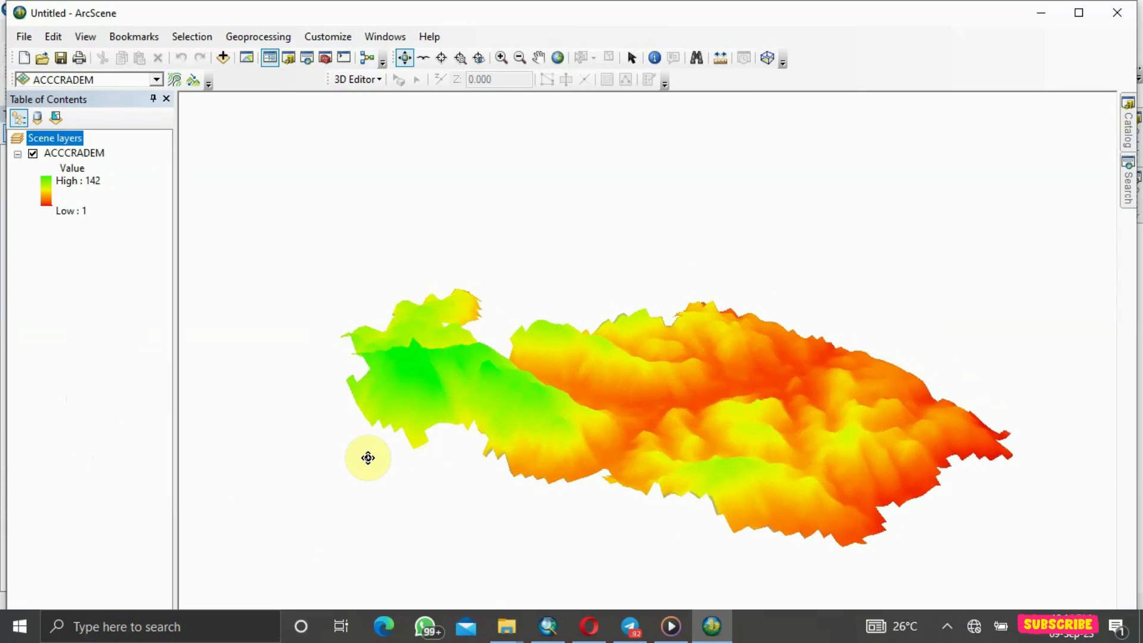